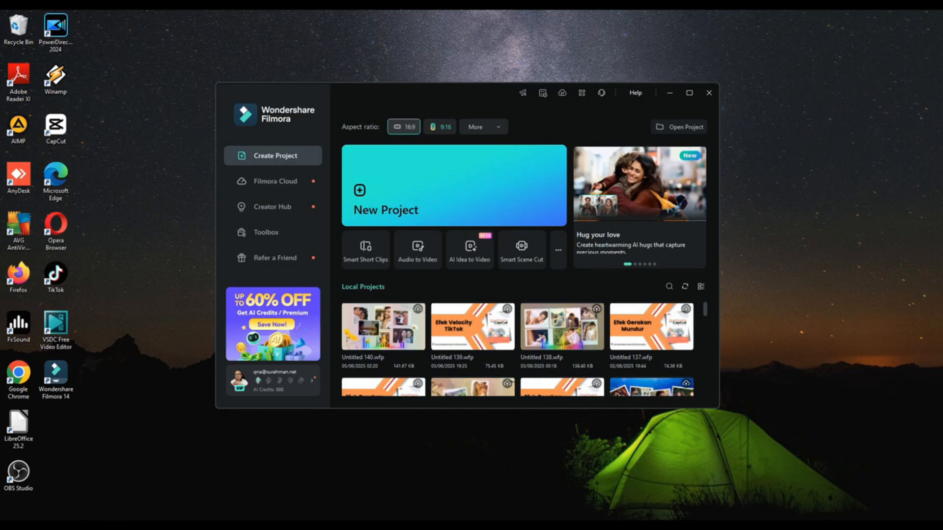
Switch to File Explorer, open the "3 Durasi Video Untuk Jam Tayang" folder, and minimise its window.
{"action": "left_click", "coordinate": [236, 525]}
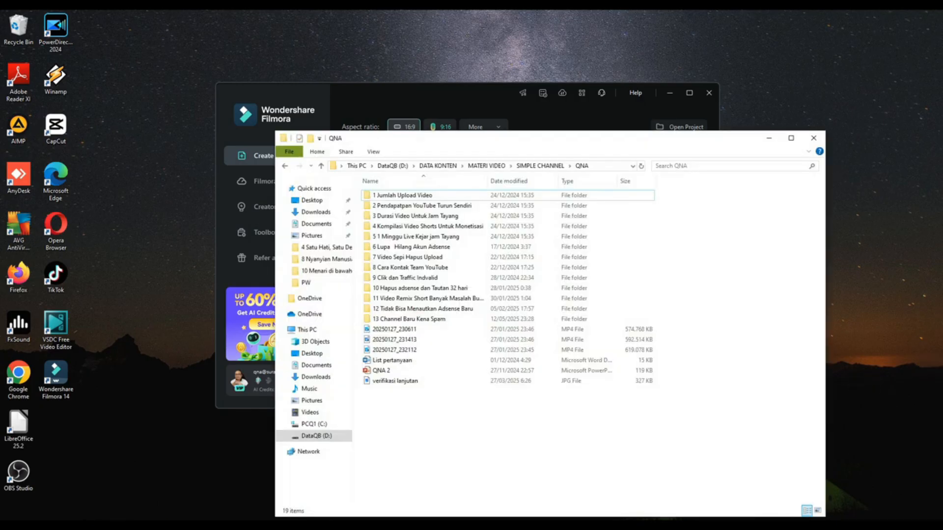
{"action": "double_click", "coordinate": [449, 216]}
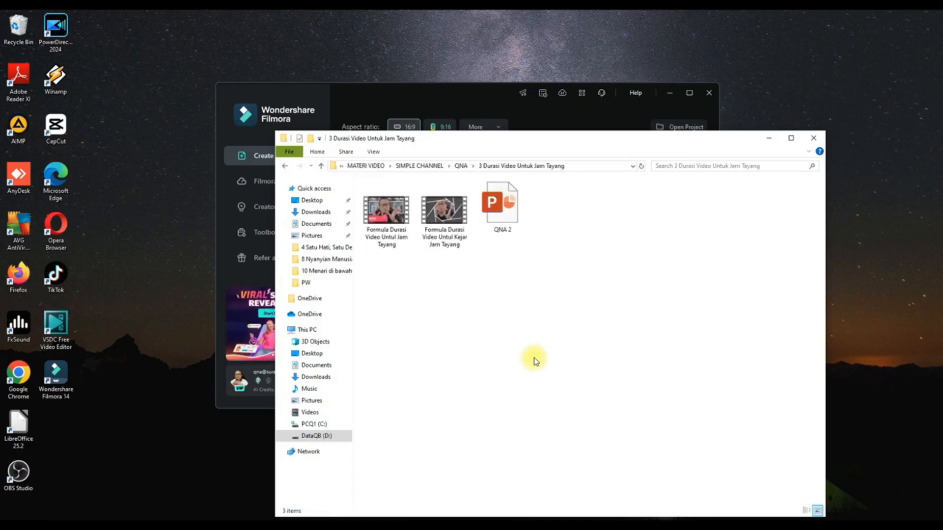
{"action": "left_click", "coordinate": [780, 107]}
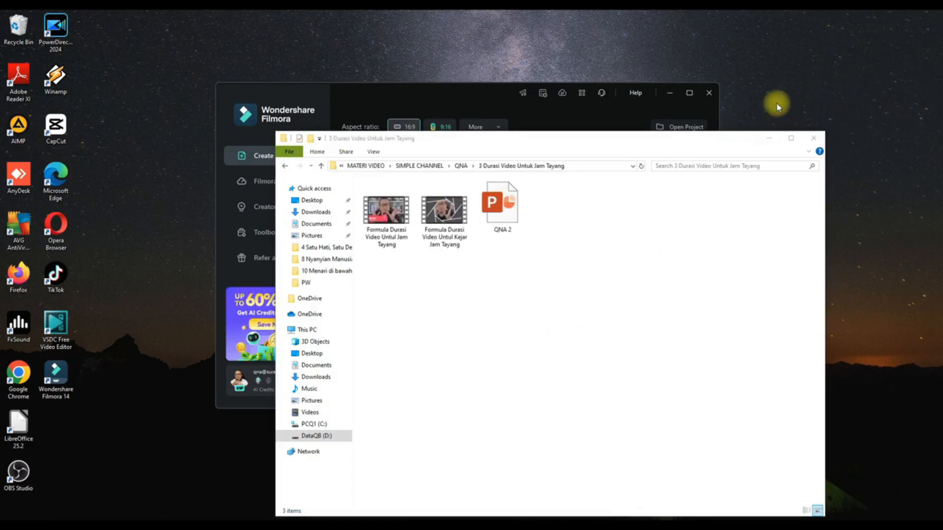
{"action": "left_click", "coordinate": [769, 138]}
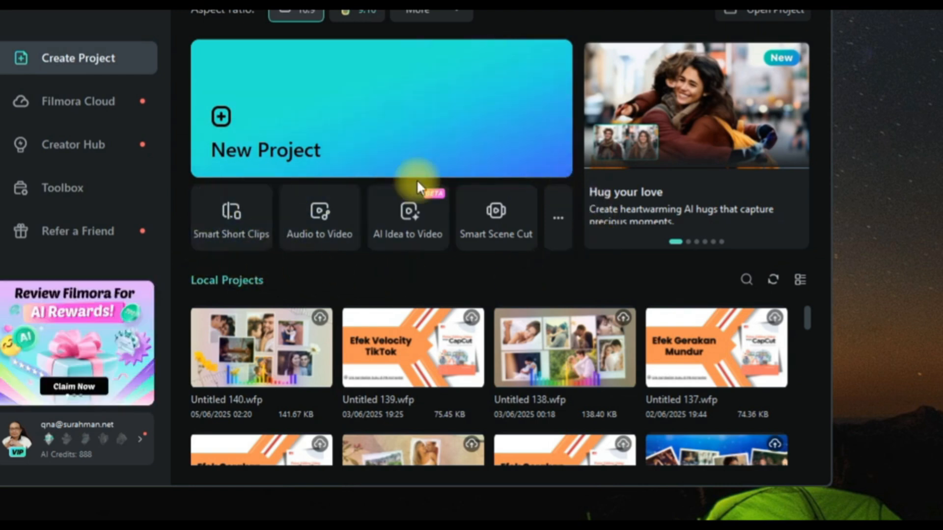
Browse the full Toolbox of AI features, open Smart Short Clips, and look over its generated records.
{"action": "left_click", "coordinate": [558, 219]}
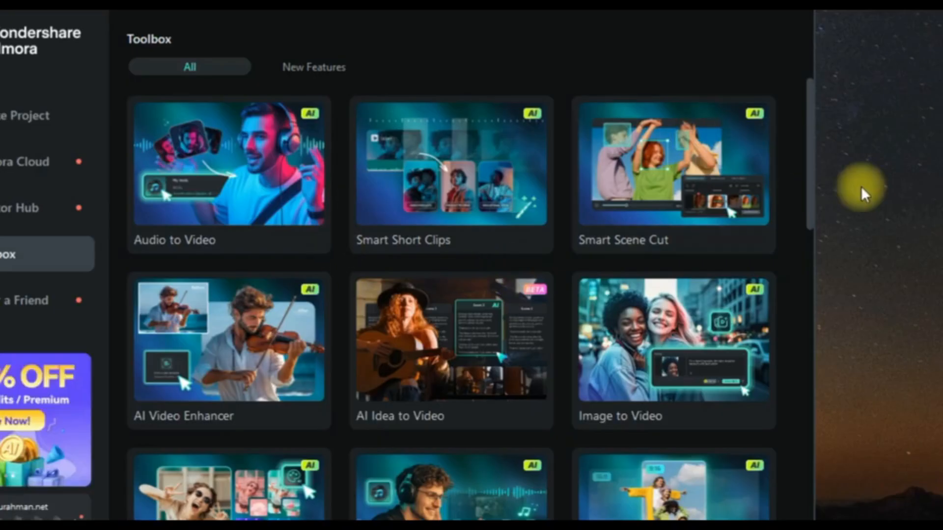
{"action": "scroll", "coordinate": [408, 301], "scroll_direction": "down", "scroll_amount": 5}
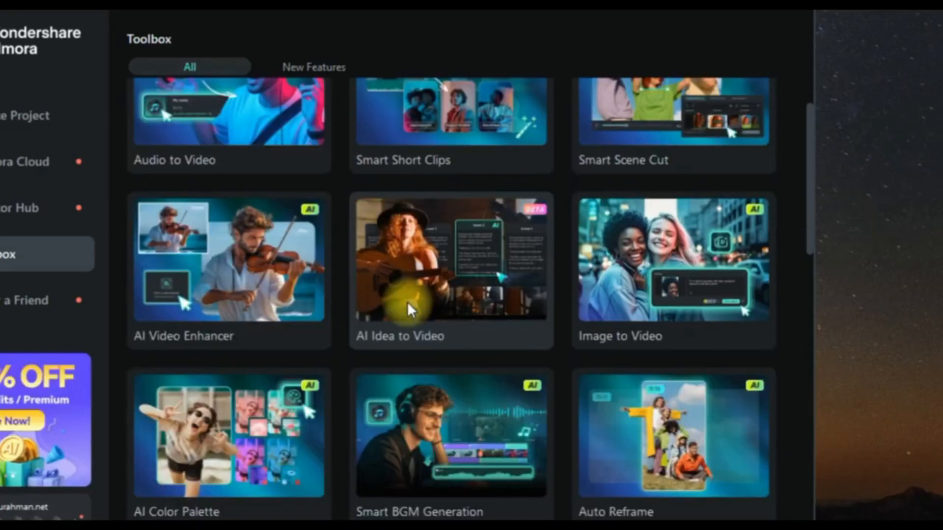
{"action": "scroll", "coordinate": [408, 300], "scroll_direction": "down", "scroll_amount": 10}
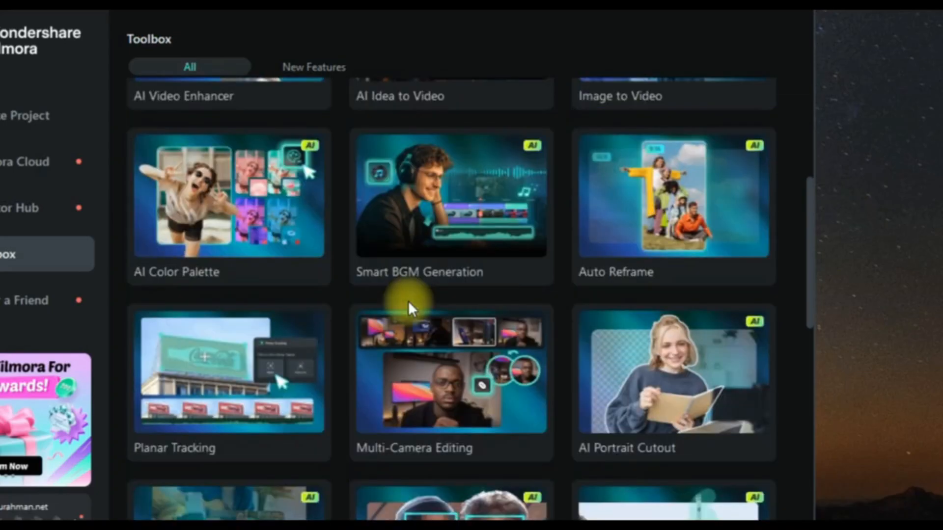
{"action": "scroll", "coordinate": [409, 300], "scroll_direction": "down", "scroll_amount": 8}
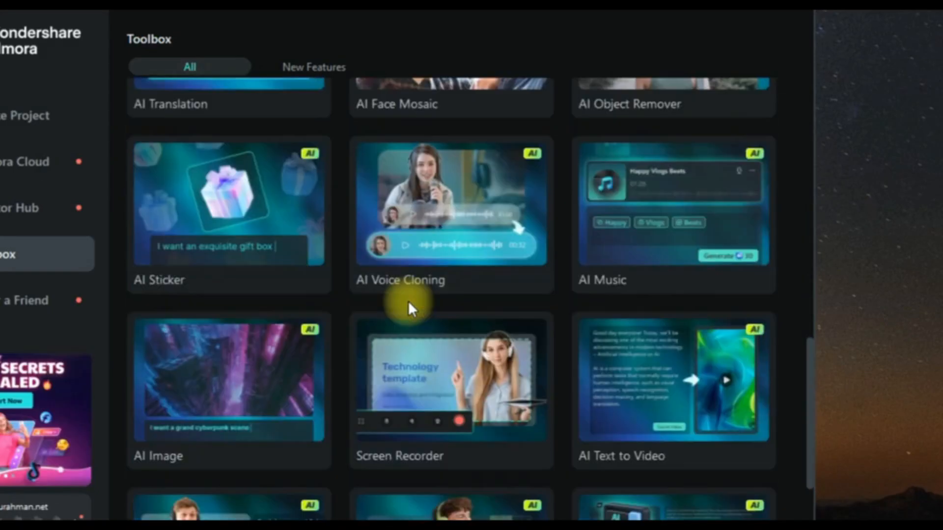
{"action": "scroll", "coordinate": [409, 301], "scroll_direction": "up", "scroll_amount": 15}
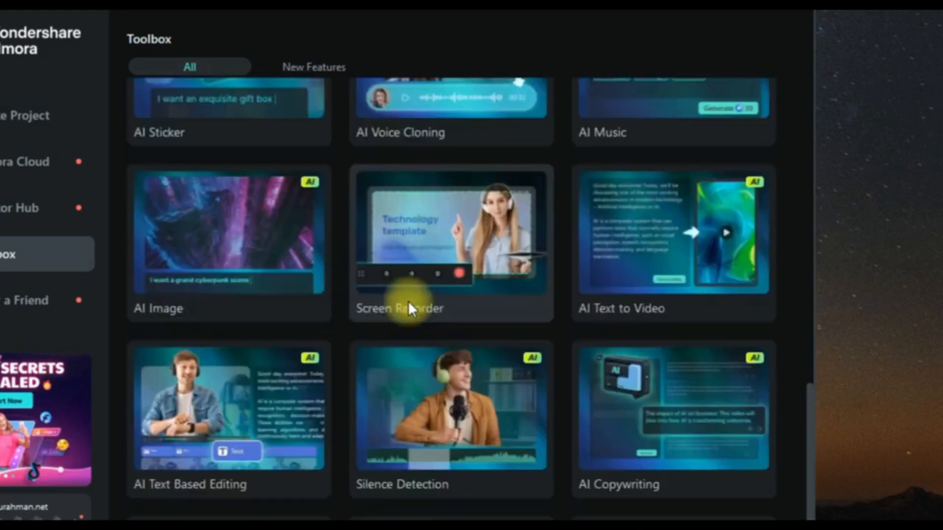
{"action": "scroll", "coordinate": [414, 293], "scroll_direction": "up", "scroll_amount": 6}
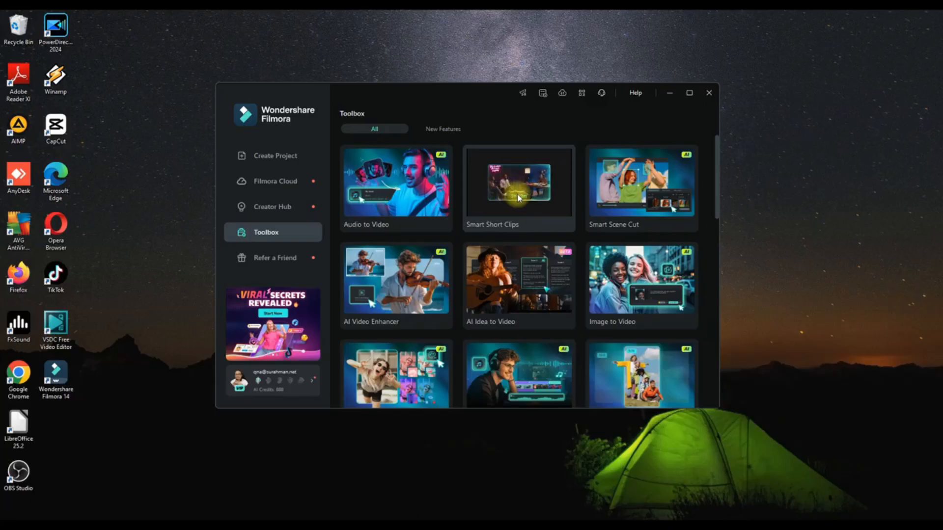
{"action": "left_click", "coordinate": [519, 198]}
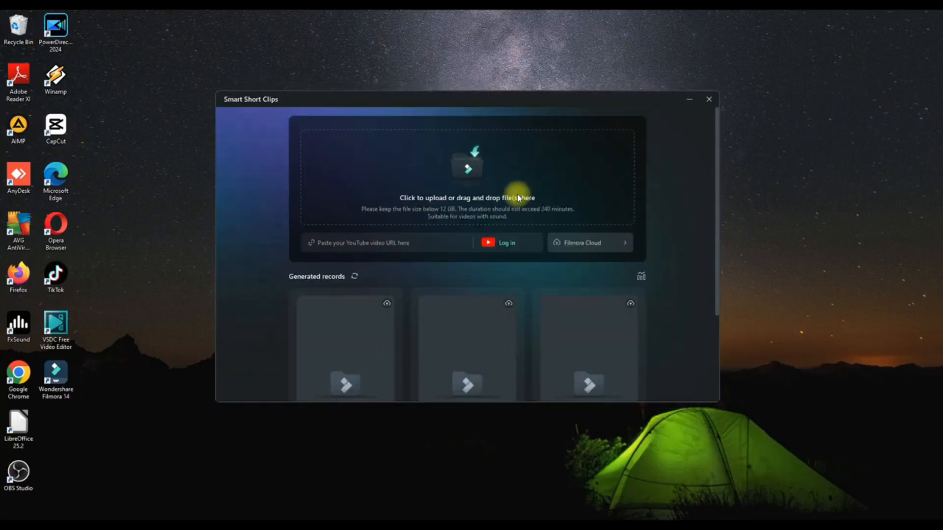
{"action": "scroll", "coordinate": [568, 283], "scroll_direction": "down", "scroll_amount": 3}
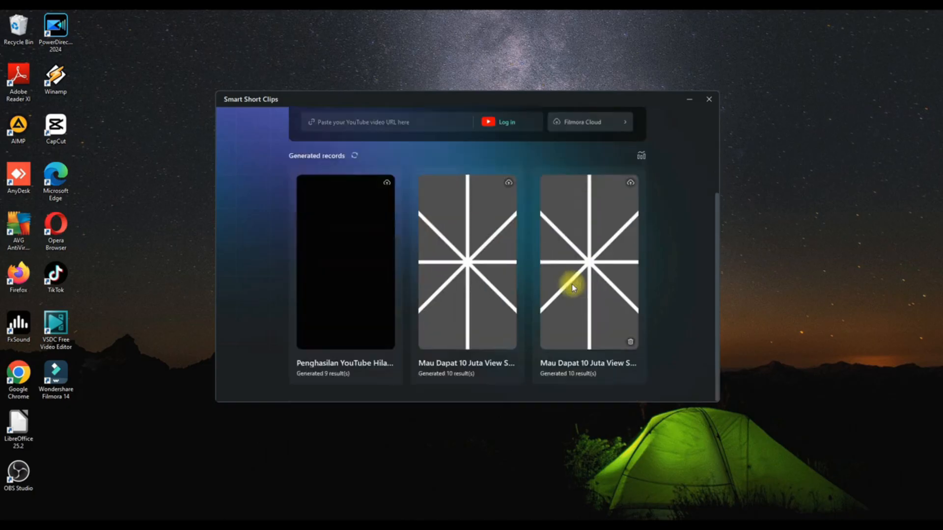
{"action": "scroll", "coordinate": [571, 284], "scroll_direction": "up", "scroll_amount": 3}
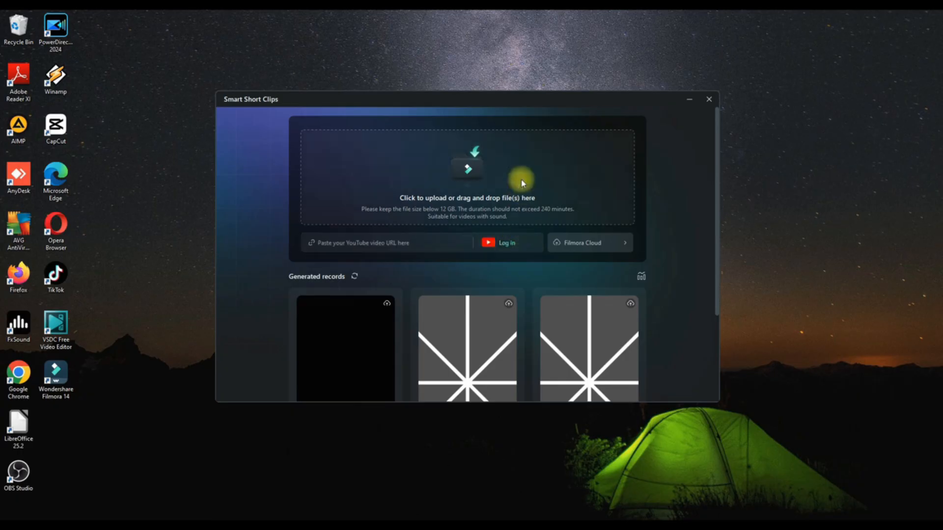
Load the video "Formula Durasi Video Untul Jam Tayang" from the File Explorer folder into Smart Short Clips, and minimise the folder window.
{"action": "left_click", "coordinate": [139, 526]}
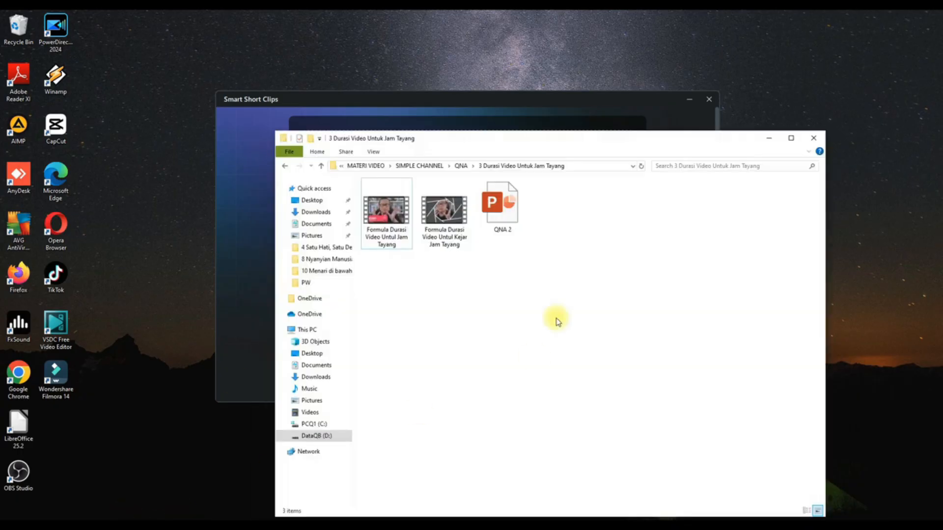
{"action": "left_click_drag", "start_coordinate": [592, 143], "coordinate": [650, 330]}
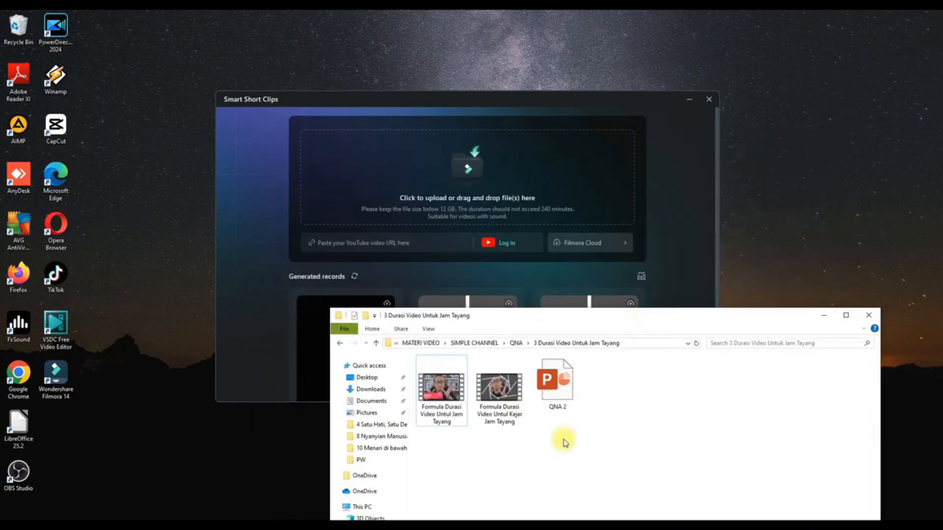
{"action": "left_click_drag", "start_coordinate": [444, 417], "coordinate": [517, 191]}
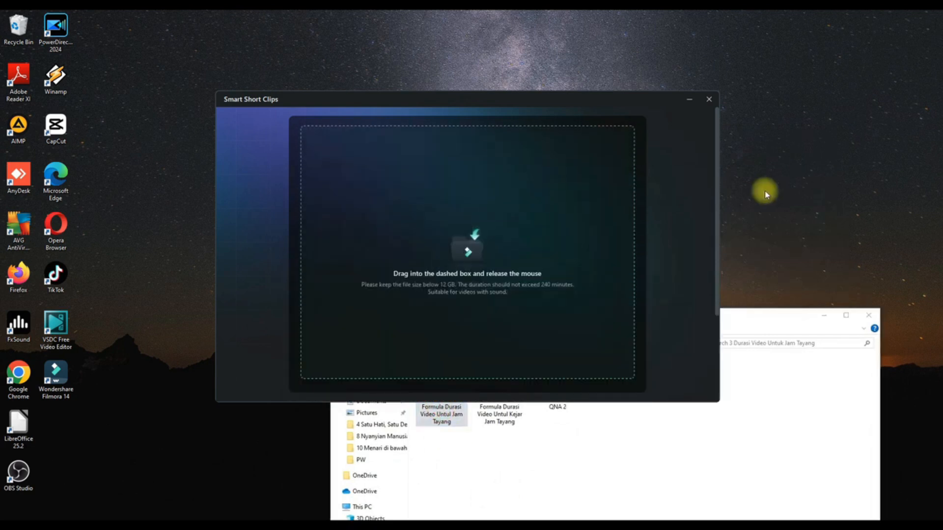
{"action": "left_click", "coordinate": [823, 317]}
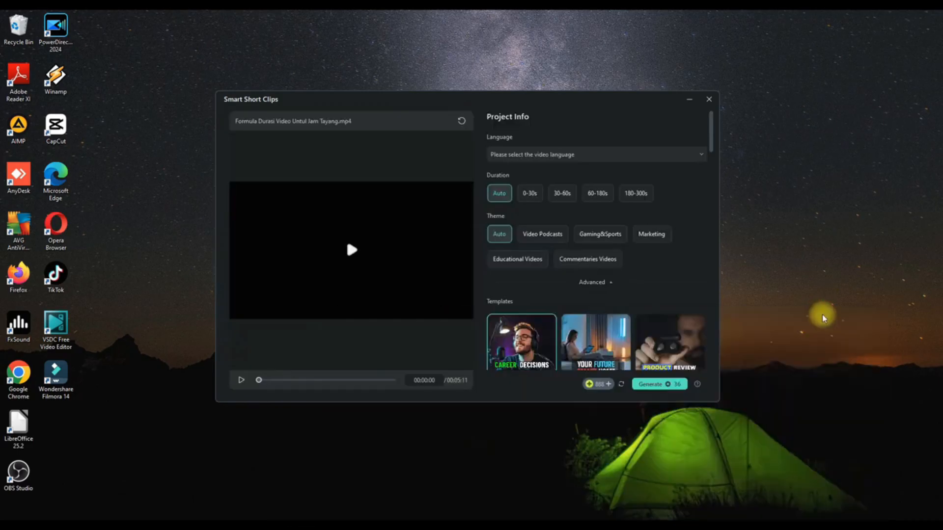
Preview the opening seconds of the loaded video and look through the available short clip templates.
{"action": "left_click", "coordinate": [349, 251]}
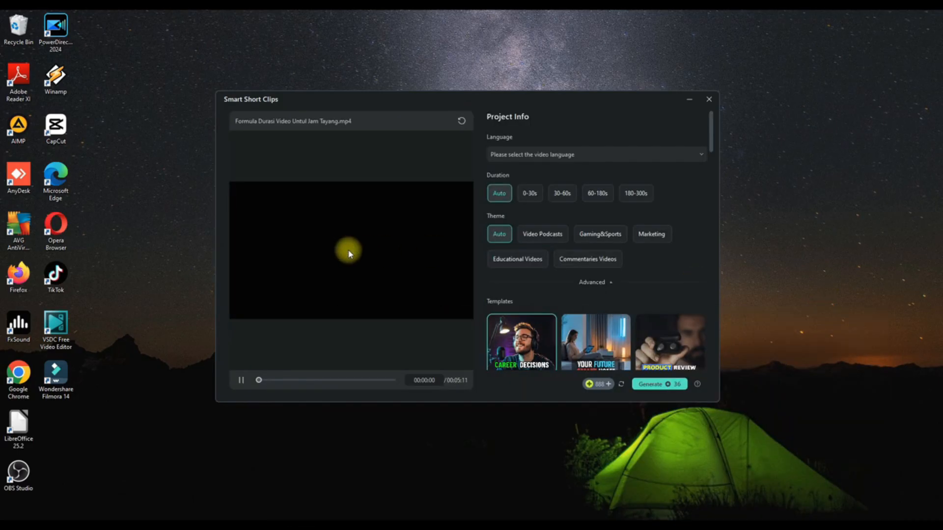
{"action": "left_click", "coordinate": [240, 381]}
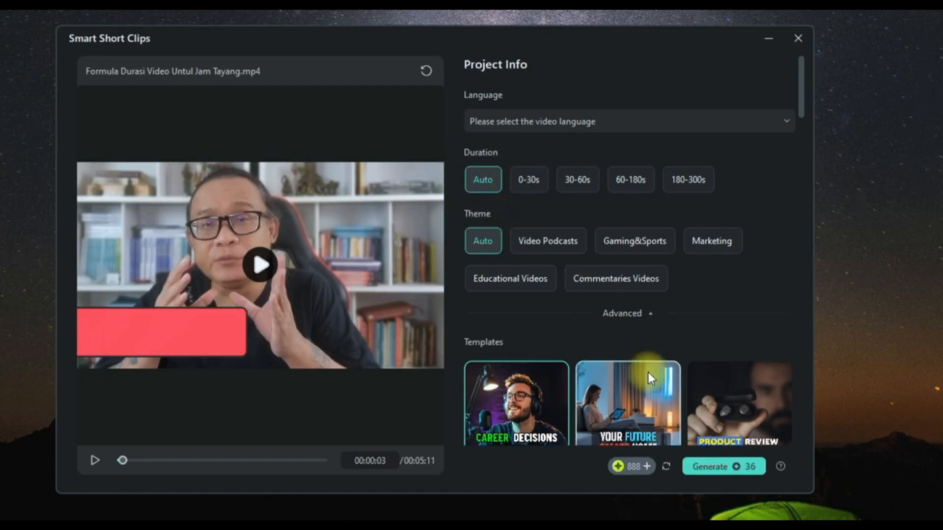
{"action": "scroll", "coordinate": [648, 370], "scroll_direction": "down", "scroll_amount": 8}
{"action": "scroll", "coordinate": [646, 360], "scroll_direction": "down", "scroll_amount": 9}
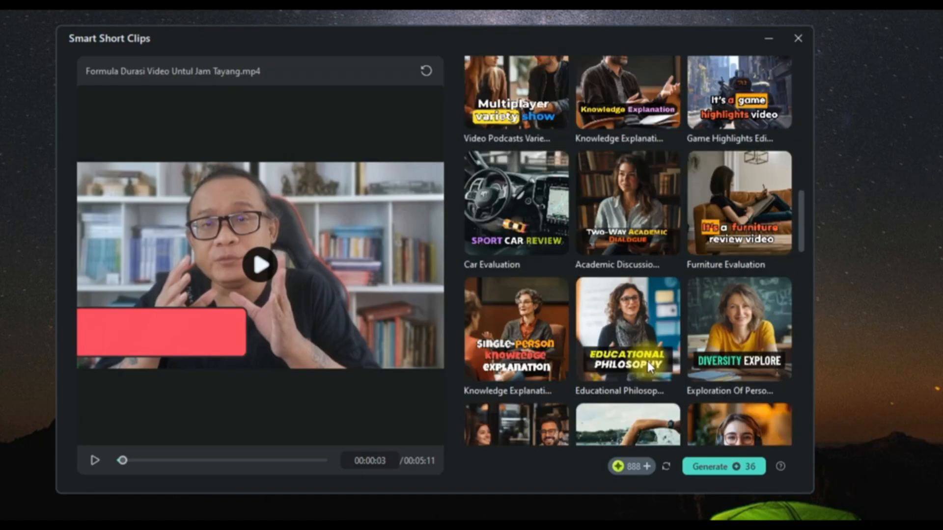
{"action": "scroll", "coordinate": [648, 363], "scroll_direction": "down", "scroll_amount": 6}
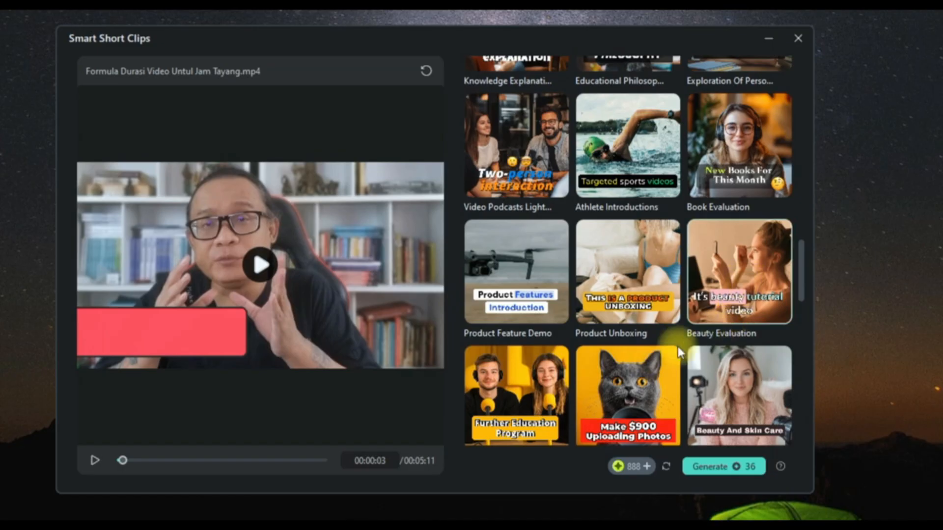
{"action": "scroll", "coordinate": [679, 351], "scroll_direction": "down", "scroll_amount": 2}
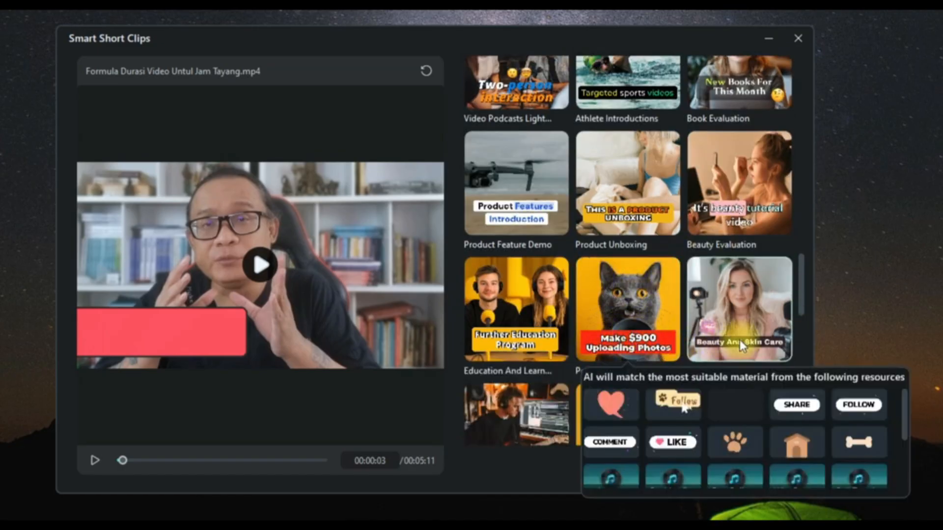
{"action": "scroll", "coordinate": [552, 312], "scroll_direction": "up", "scroll_amount": 2}
{"action": "scroll", "coordinate": [559, 315], "scroll_direction": "up", "scroll_amount": 20}
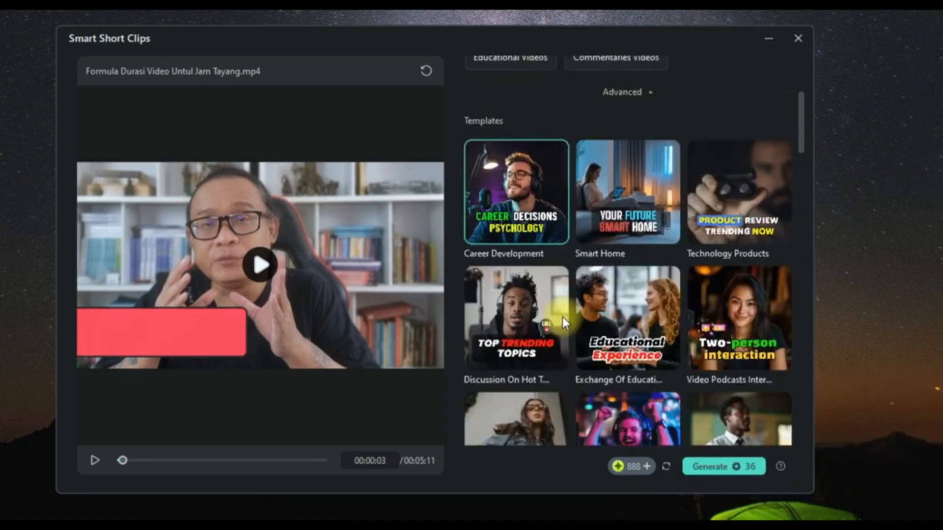
{"action": "scroll", "coordinate": [562, 317], "scroll_direction": "up", "scroll_amount": 5}
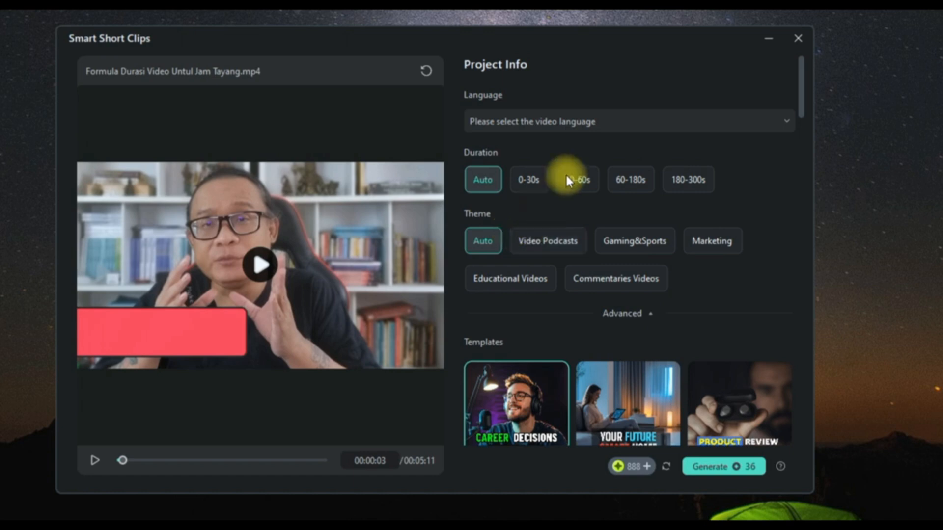
Set the video language to Indonesian (Indonesia) and generate the short clips.
{"action": "left_click", "coordinate": [511, 119]}
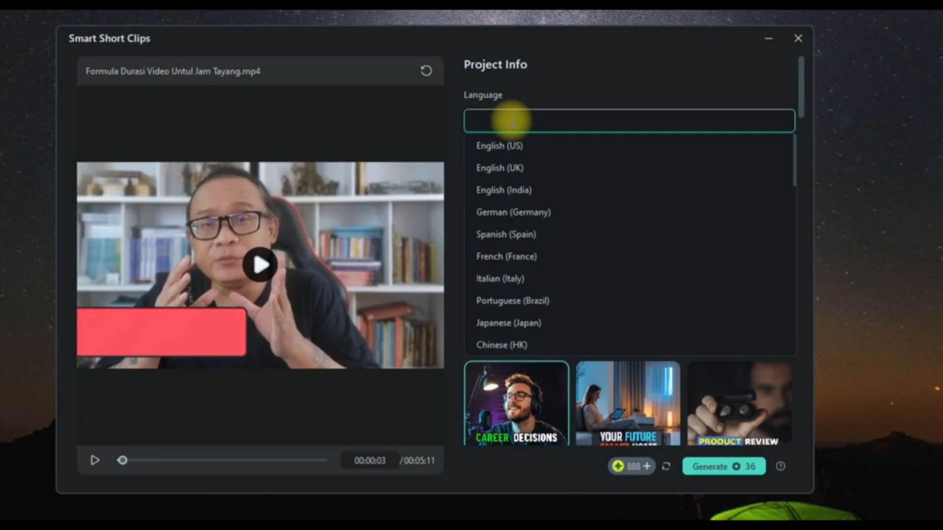
{"action": "type", "text": "ind"}
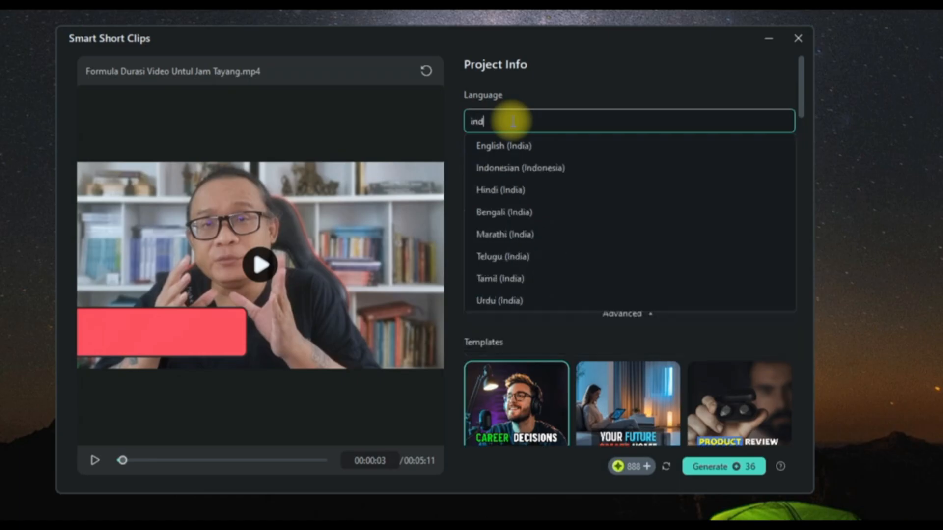
{"action": "left_click", "coordinate": [515, 169]}
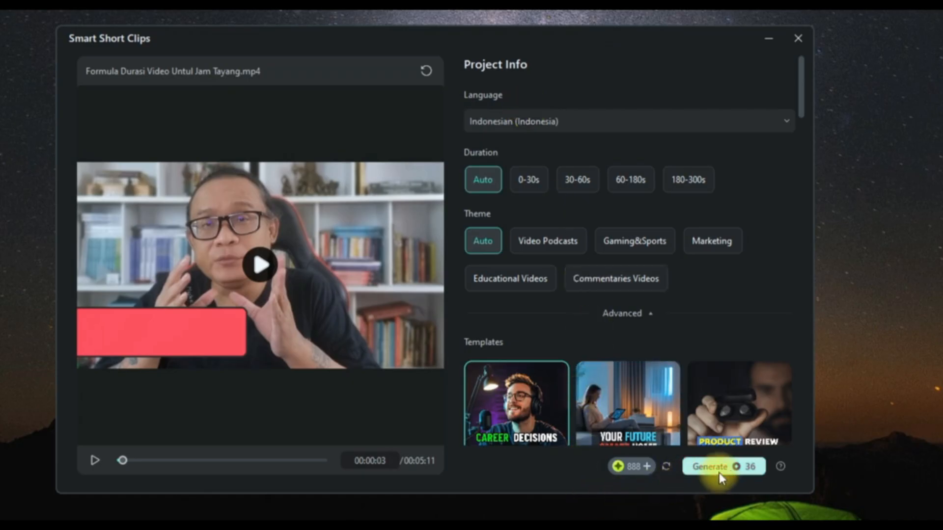
{"action": "left_click", "coordinate": [733, 474]}
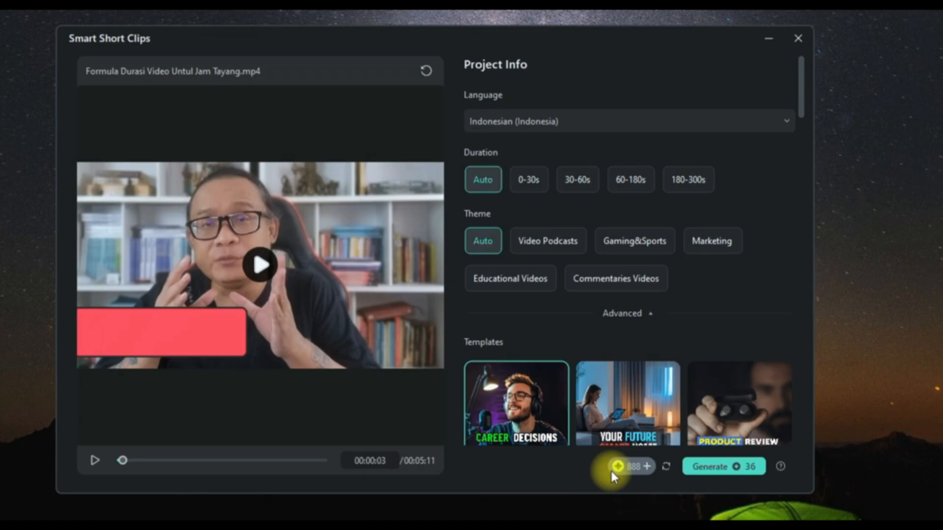
{"action": "left_click", "coordinate": [722, 468]}
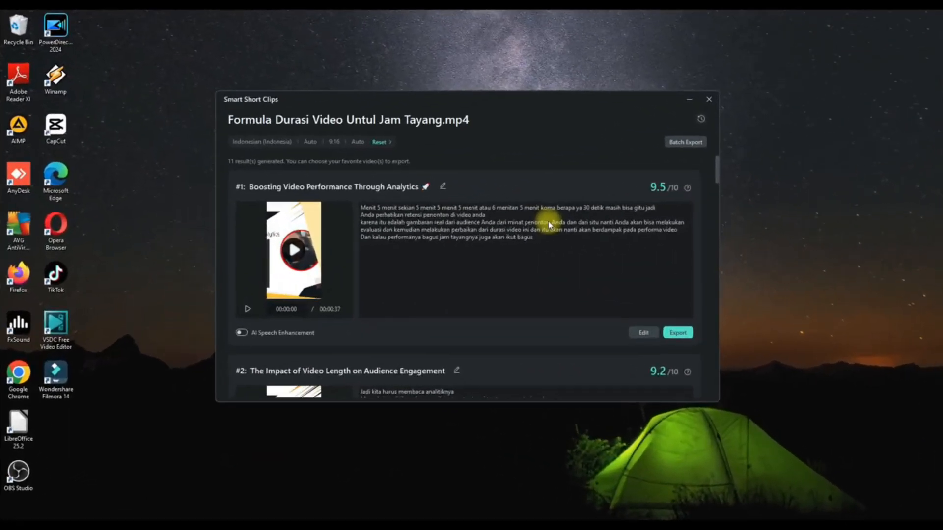
Review the list of generated short clips, examining their titles, scores, durations and transcripts.
{"action": "scroll", "coordinate": [548, 222], "scroll_direction": "down", "scroll_amount": 8}
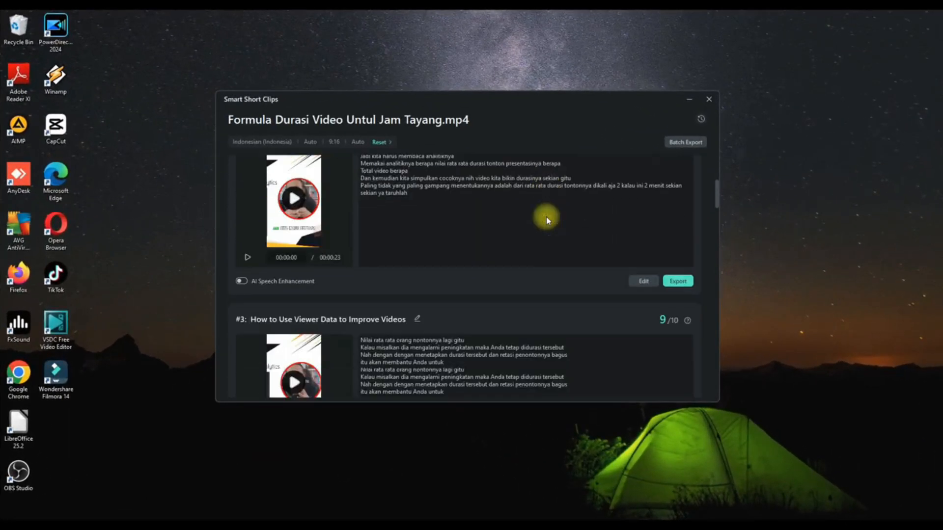
{"action": "scroll", "coordinate": [546, 216], "scroll_direction": "down", "scroll_amount": 3}
{"action": "scroll", "coordinate": [546, 216], "scroll_direction": "down", "scroll_amount": 5}
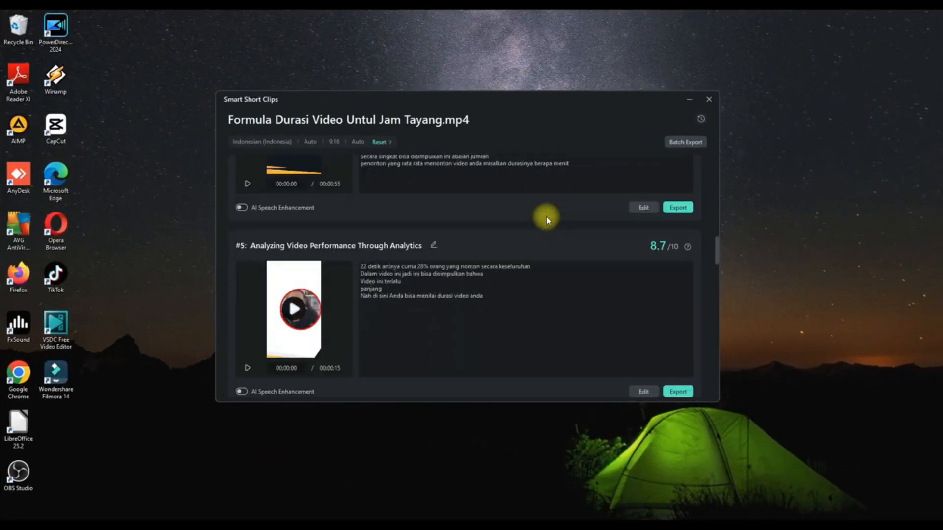
{"action": "scroll", "coordinate": [545, 217], "scroll_direction": "down", "scroll_amount": 5}
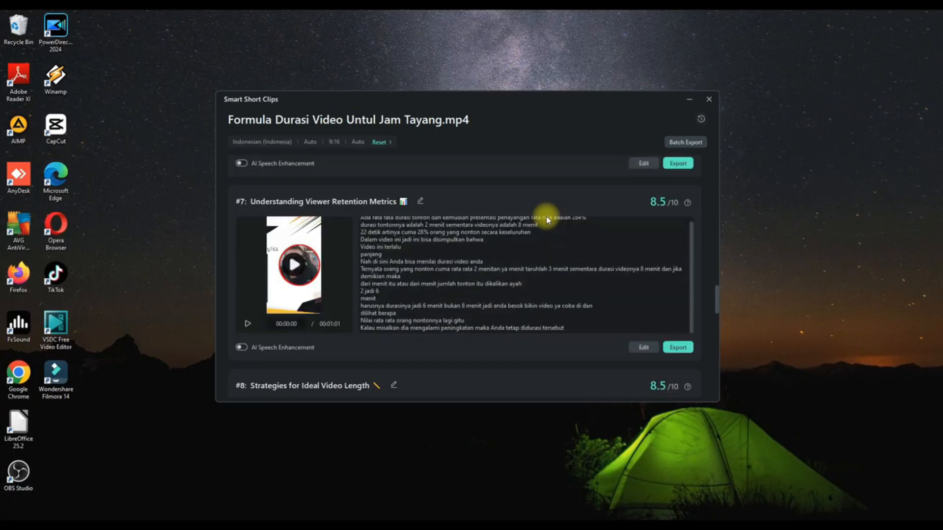
{"action": "scroll", "coordinate": [546, 217], "scroll_direction": "down", "scroll_amount": 1}
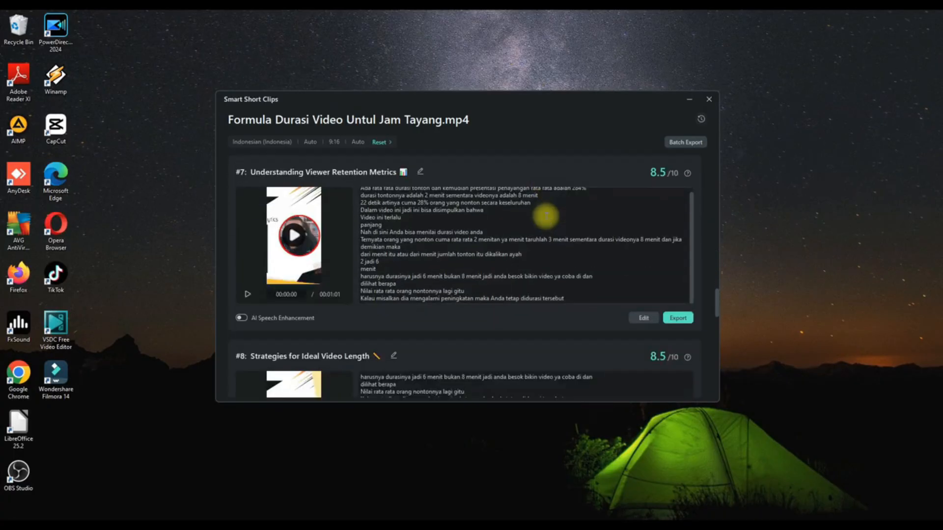
{"action": "scroll", "coordinate": [554, 337], "scroll_direction": "down", "scroll_amount": 3}
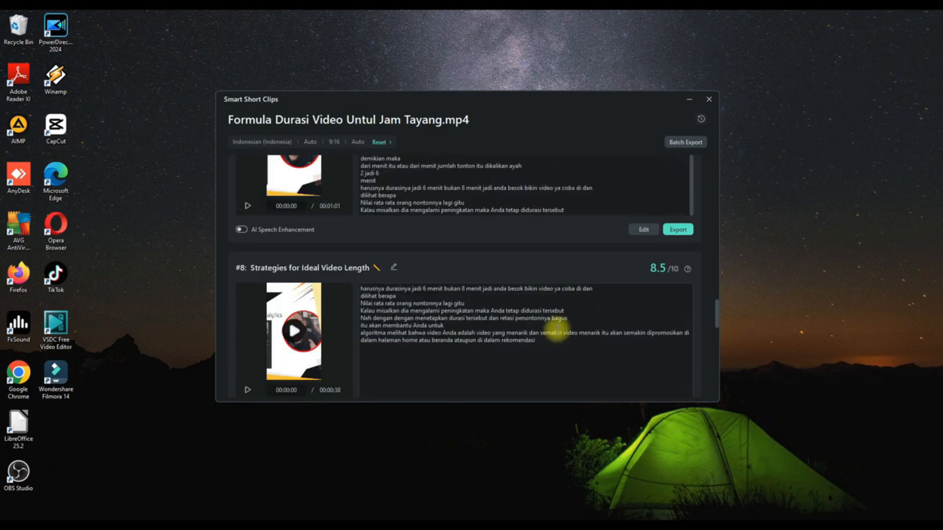
{"action": "scroll", "coordinate": [555, 332], "scroll_direction": "down", "scroll_amount": 4}
{"action": "scroll", "coordinate": [558, 328], "scroll_direction": "down", "scroll_amount": 3}
{"action": "scroll", "coordinate": [557, 327], "scroll_direction": "down", "scroll_amount": 4}
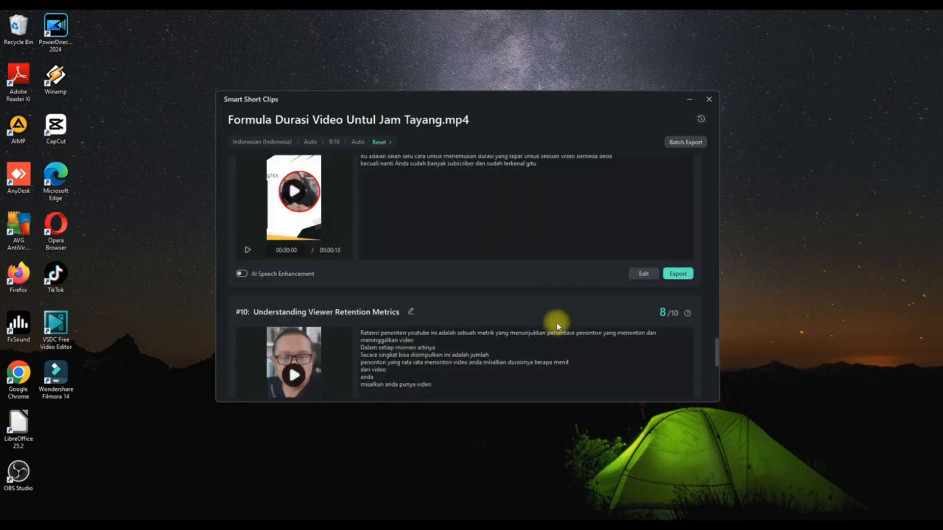
Examine the remaining generated clips through #11, and return to the first clip in the list.
{"action": "scroll", "coordinate": [556, 322], "scroll_direction": "down", "scroll_amount": 6}
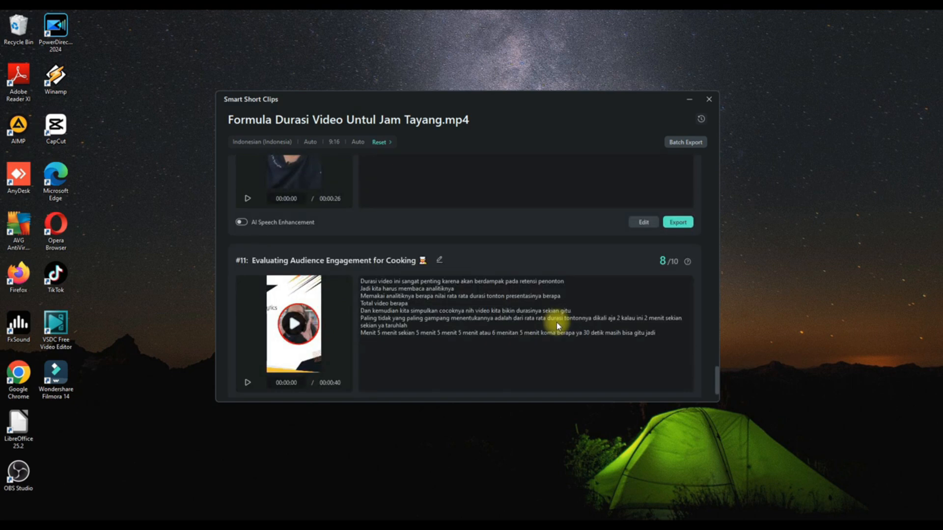
{"action": "scroll", "coordinate": [556, 322], "scroll_direction": "down", "scroll_amount": 1}
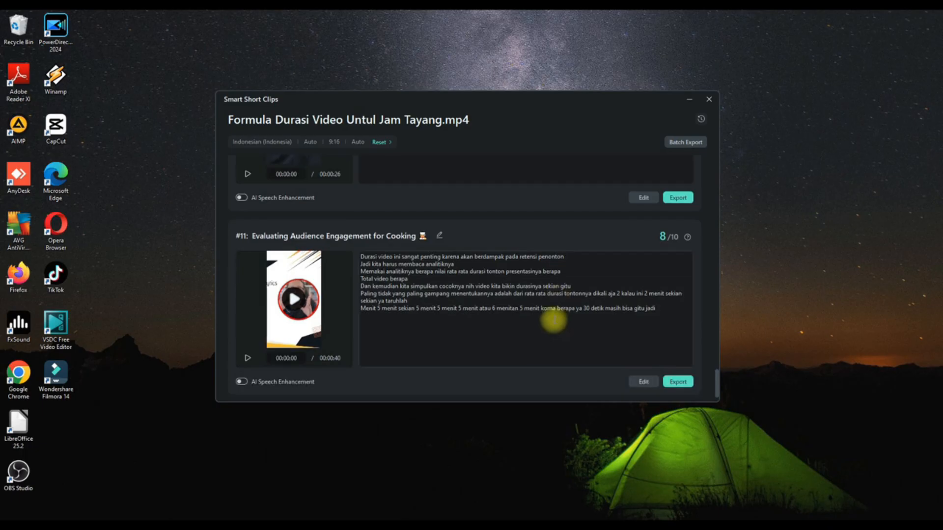
{"action": "scroll", "coordinate": [553, 320], "scroll_direction": "up", "scroll_amount": 20}
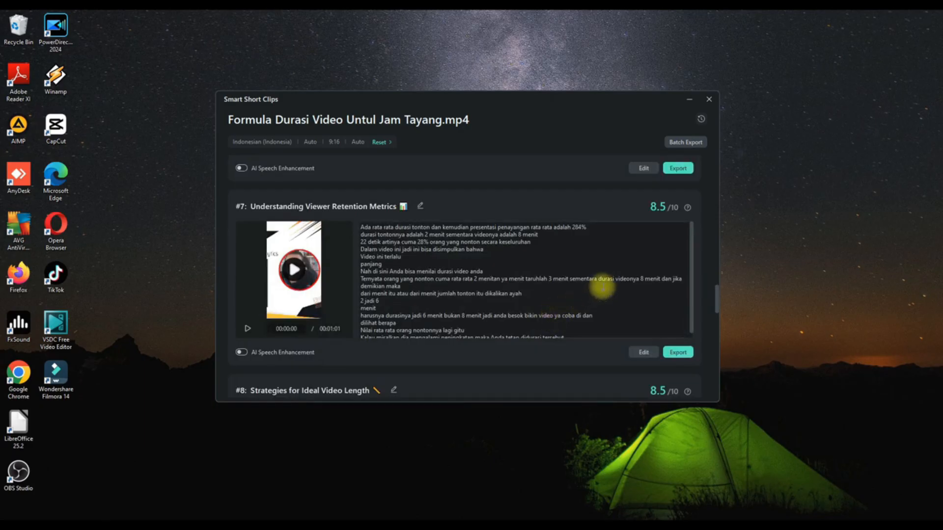
{"action": "scroll", "coordinate": [706, 305], "scroll_direction": "up", "scroll_amount": 4}
{"action": "scroll", "coordinate": [706, 305], "scroll_direction": "up", "scroll_amount": 20}
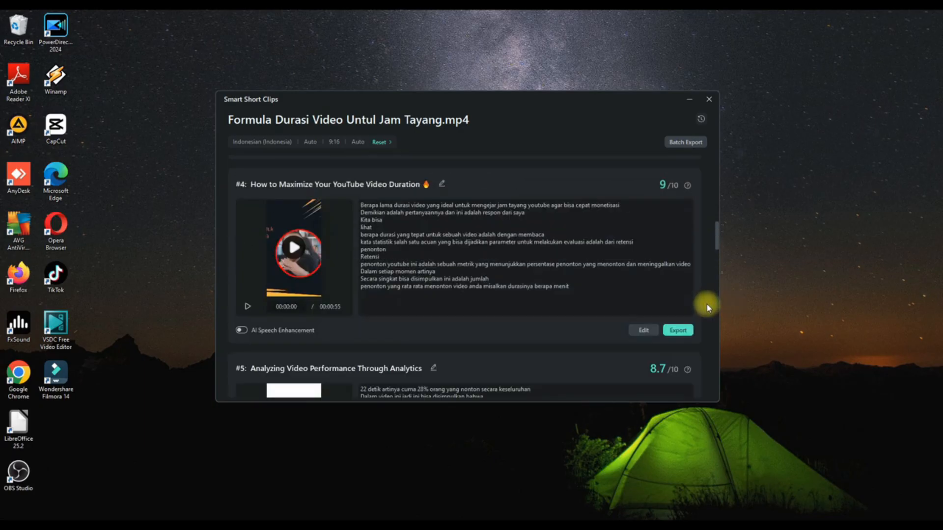
{"action": "scroll", "coordinate": [706, 303], "scroll_direction": "up", "scroll_amount": 3}
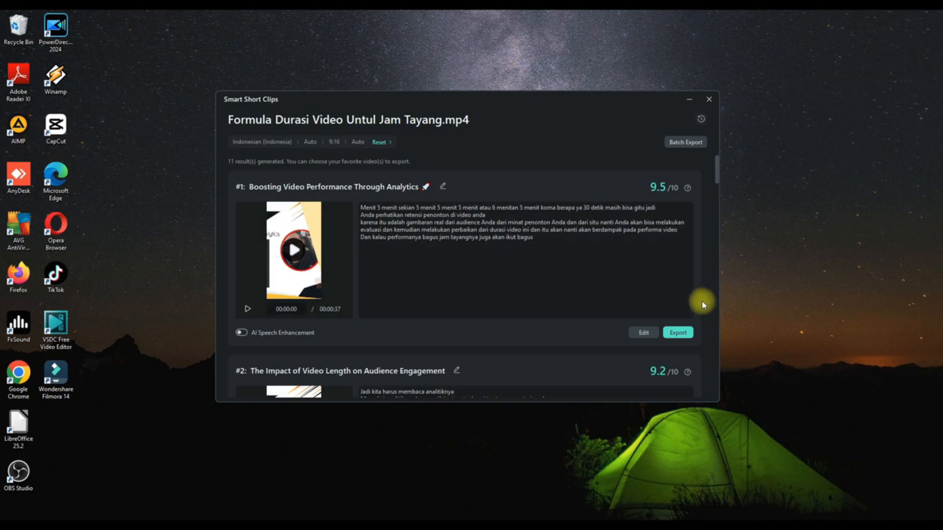
Preview the opening seconds of clip #2, "The Impact of Video Length on Audience Engagement", and pause it.
{"action": "scroll", "coordinate": [470, 243], "scroll_direction": "down", "scroll_amount": 1}
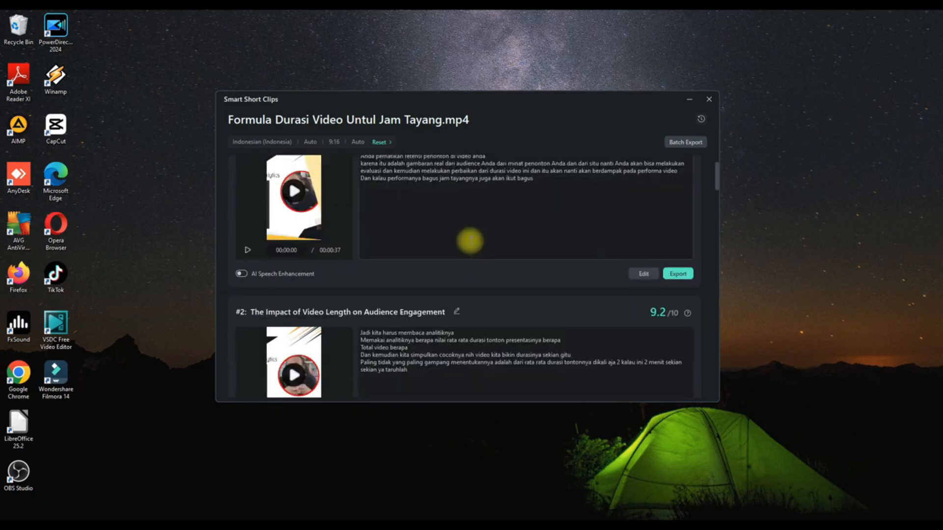
{"action": "scroll", "coordinate": [470, 241], "scroll_direction": "down", "scroll_amount": 2}
{"action": "left_click", "coordinate": [292, 294]}
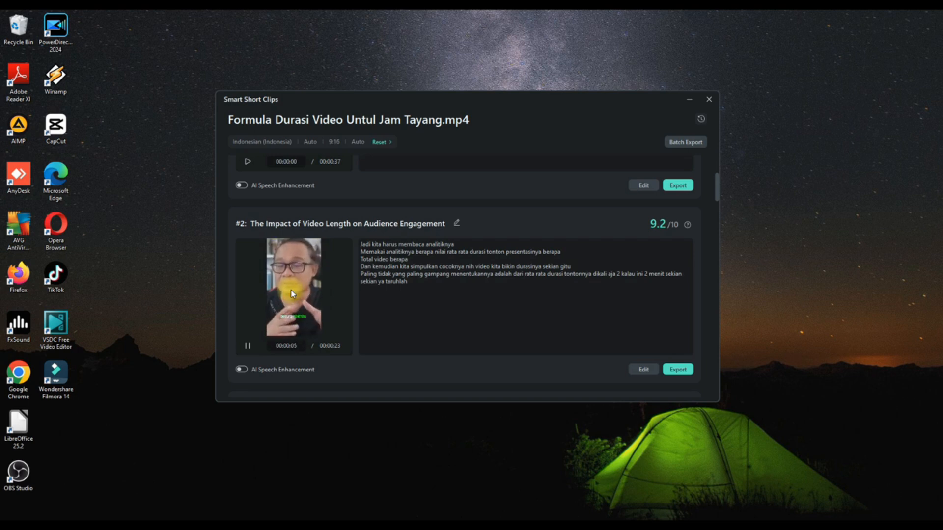
{"action": "left_click", "coordinate": [248, 345]}
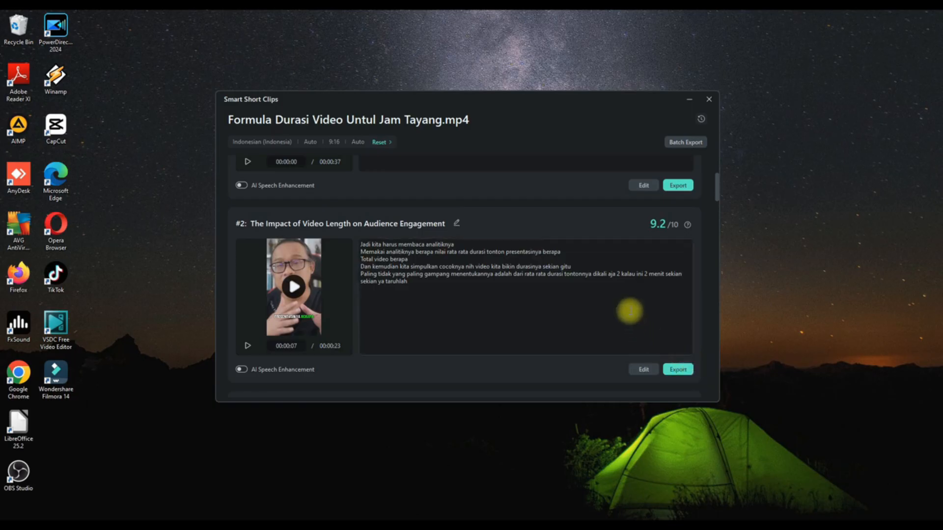
Open the local export settings for clip #4, "How to Maximize Your YouTube Video Duration", and title it "Durasi Video Untuk Kejar Jam Tayang".
{"action": "scroll", "coordinate": [627, 309], "scroll_direction": "down", "scroll_amount": 4}
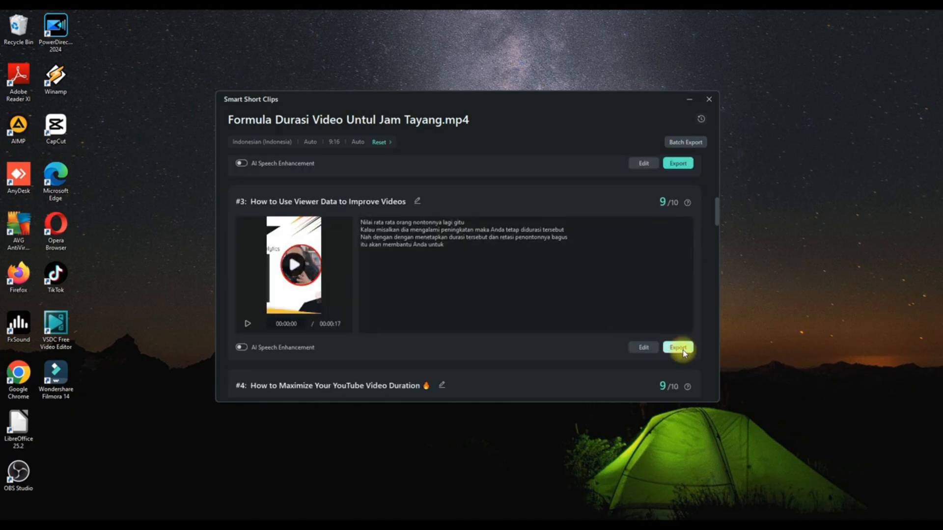
{"action": "scroll", "coordinate": [544, 289], "scroll_direction": "down", "scroll_amount": 6}
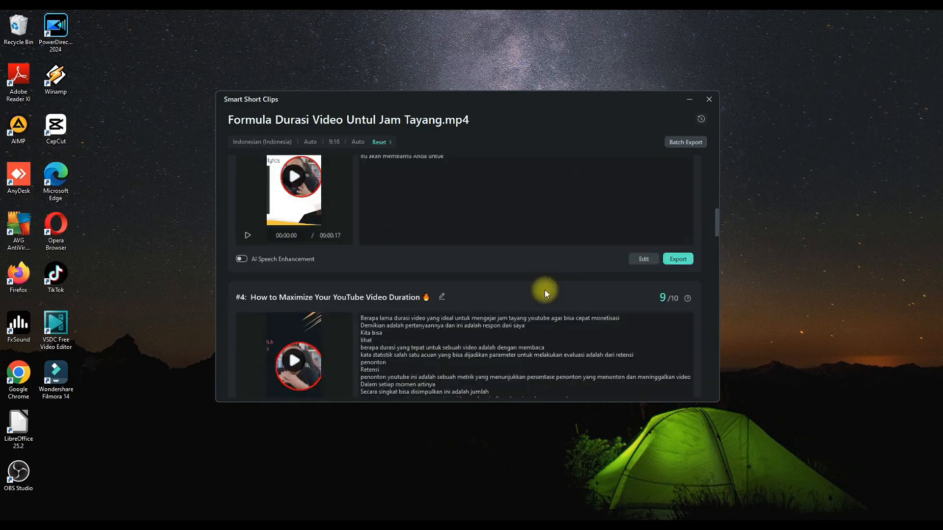
{"action": "scroll", "coordinate": [545, 288], "scroll_direction": "down", "scroll_amount": 3}
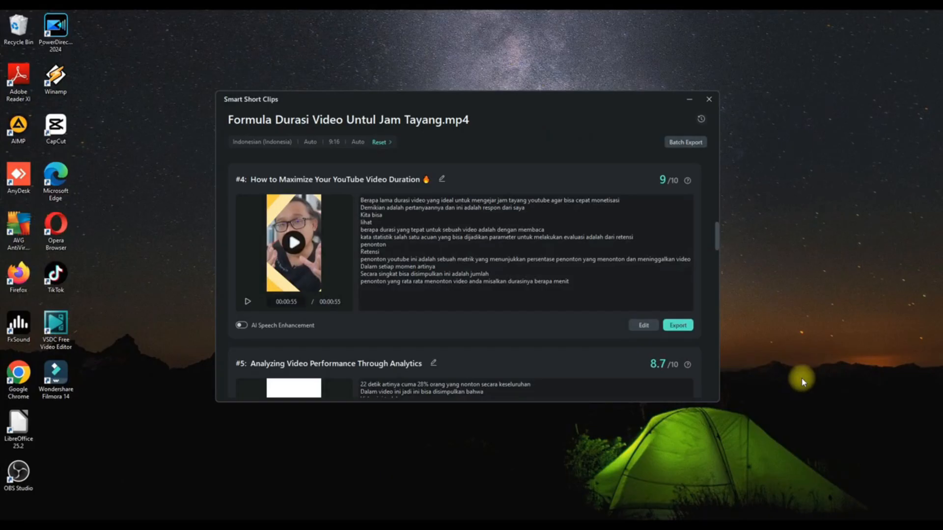
{"action": "left_click", "coordinate": [683, 326]}
{"action": "left_click", "coordinate": [682, 326]}
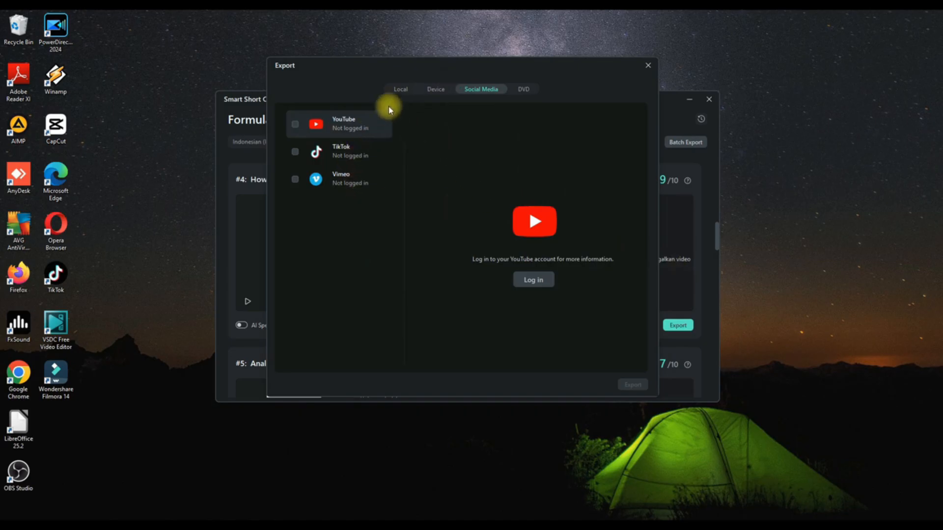
{"action": "left_click", "coordinate": [397, 91]}
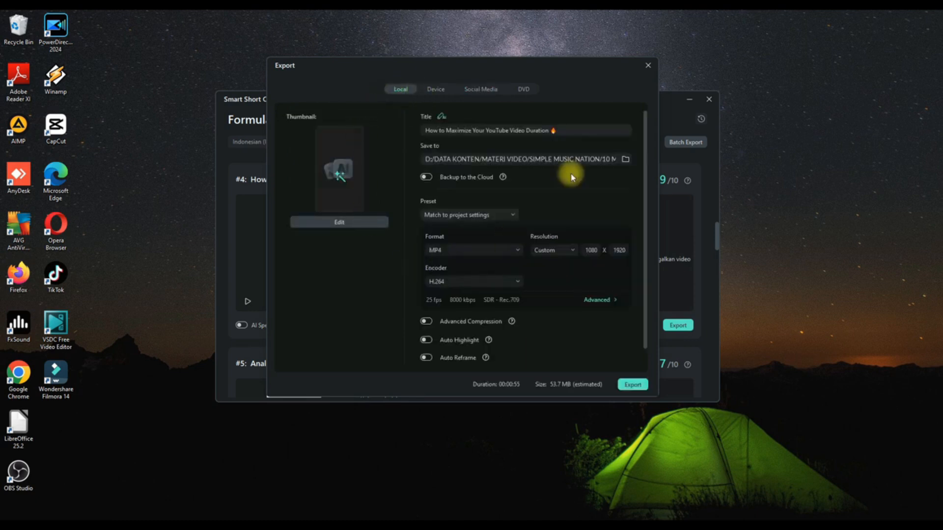
{"action": "left_click_drag", "start_coordinate": [558, 130], "coordinate": [422, 130]}
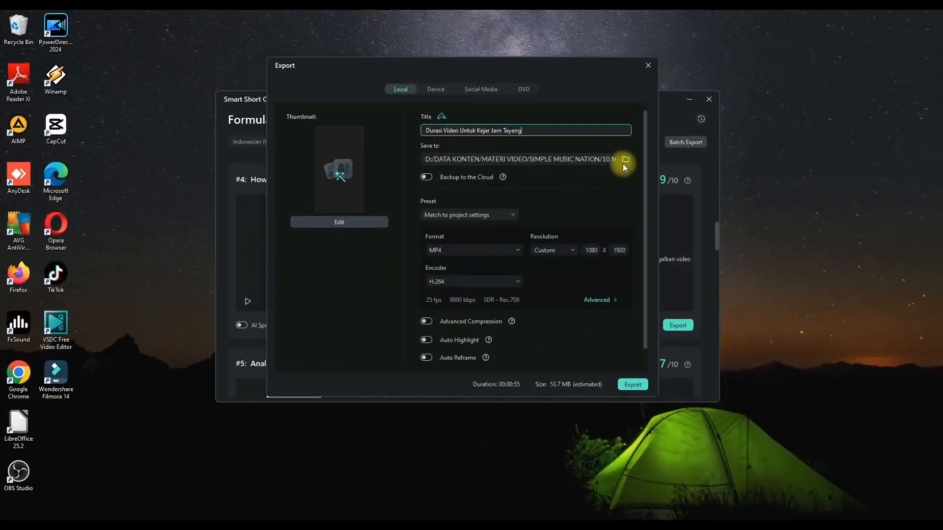
Set the save location to D:/DATA KONTEN/MATERI VIDEO/SIMPLE CHANNEL/Shorts/2 and export the clip.
{"action": "left_click", "coordinate": [624, 160]}
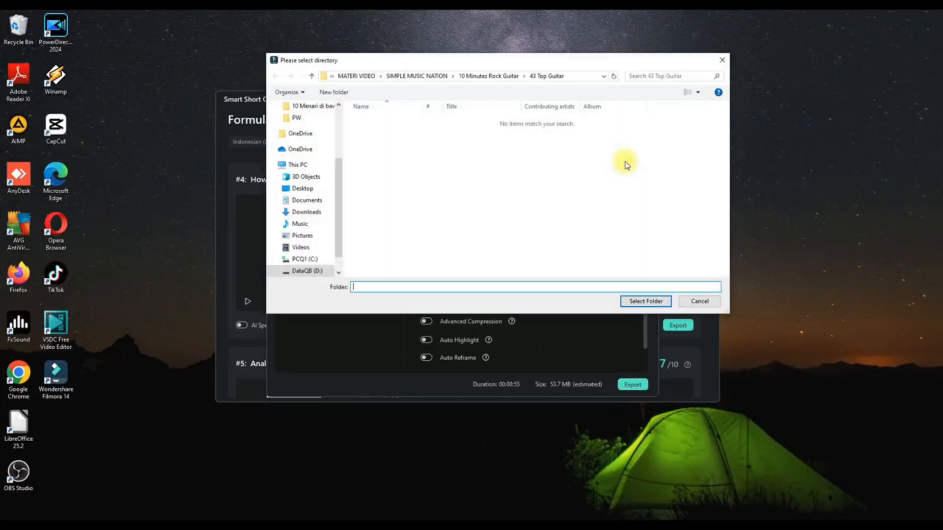
{"action": "left_click", "coordinate": [307, 271]}
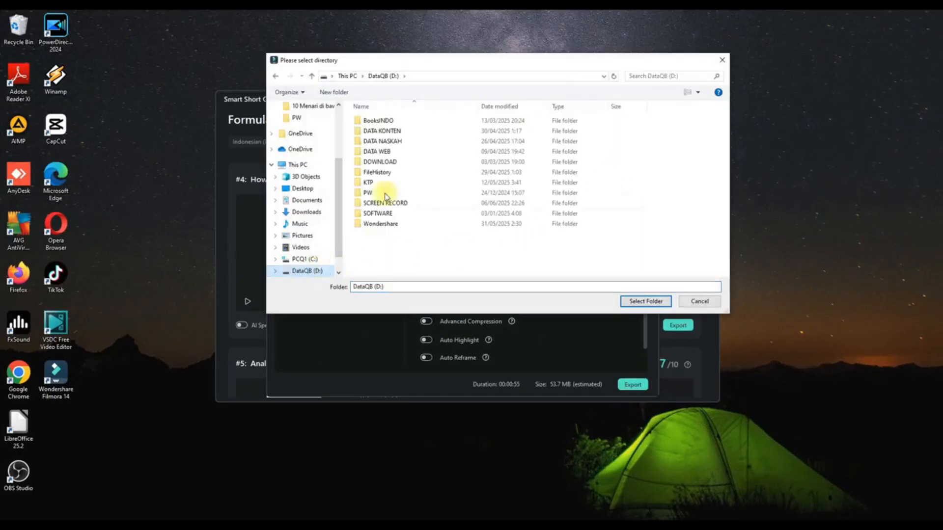
{"action": "double_click", "coordinate": [399, 131]}
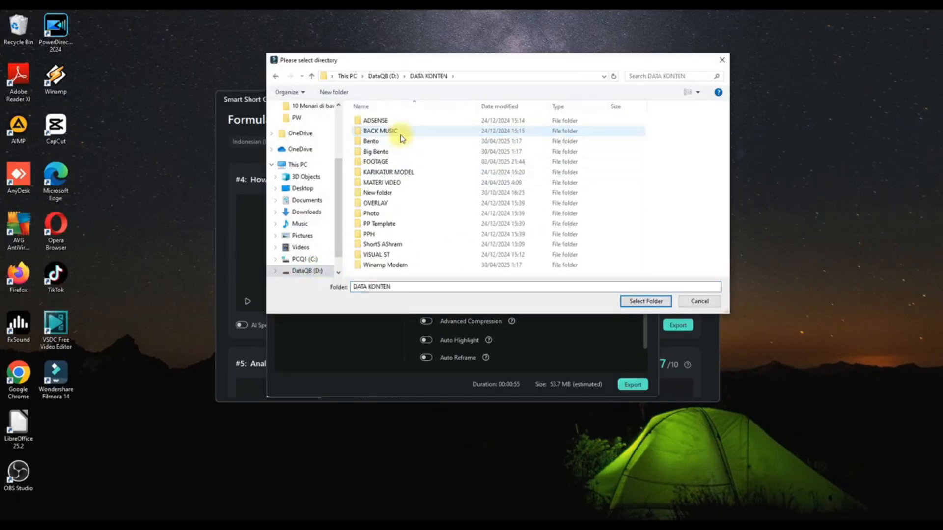
{"action": "double_click", "coordinate": [388, 182]}
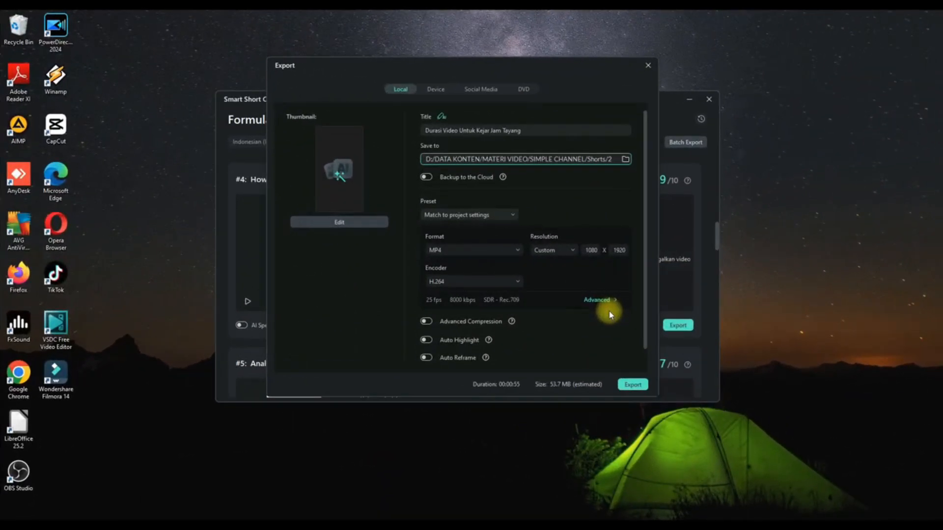
{"action": "scroll", "coordinate": [549, 312], "scroll_direction": "down", "scroll_amount": 1}
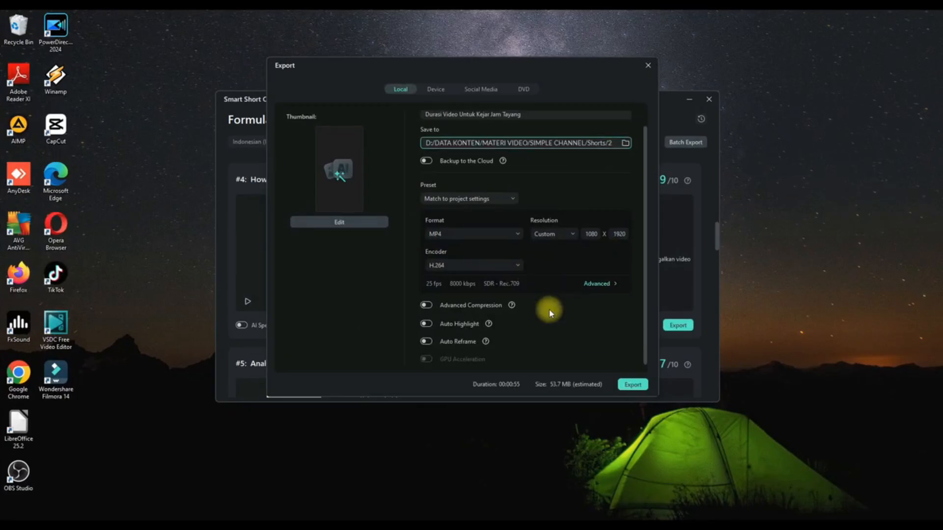
{"action": "scroll", "coordinate": [549, 313], "scroll_direction": "up", "scroll_amount": 1}
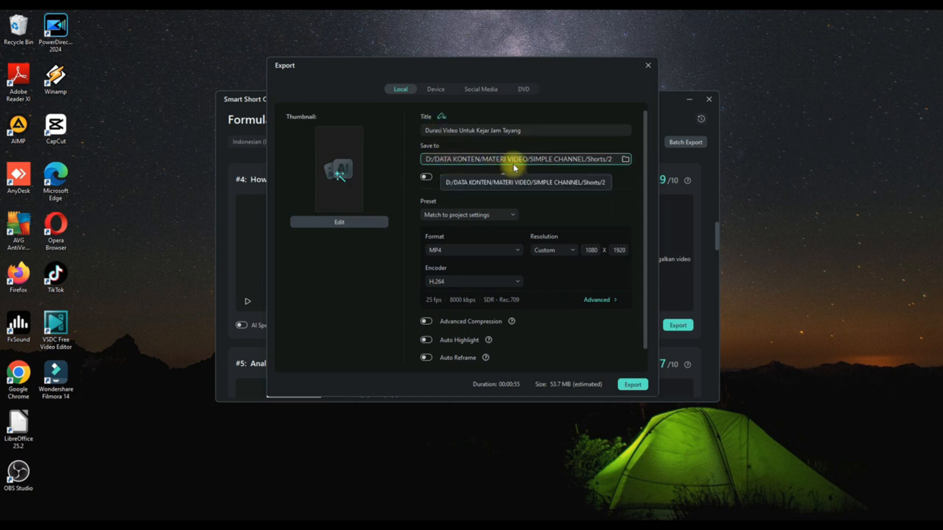
{"action": "left_click", "coordinate": [629, 385]}
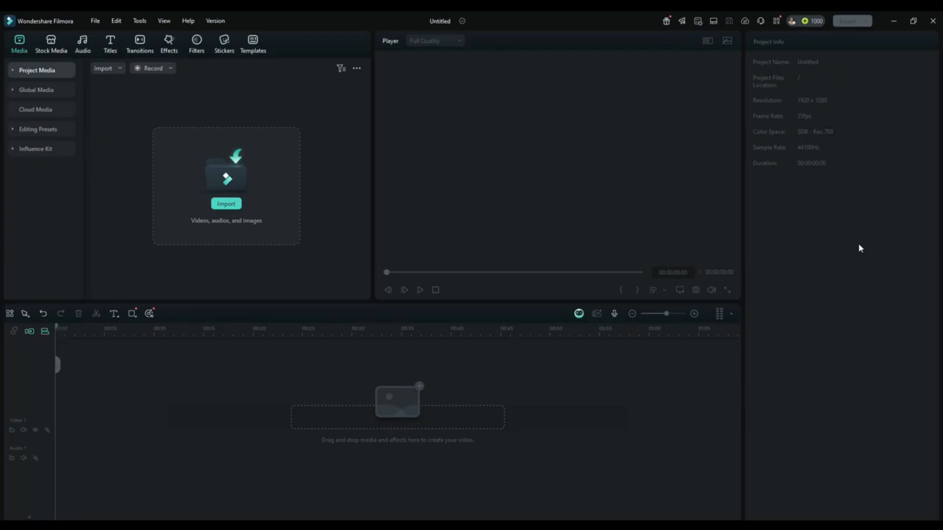
Open the AI Image generator in Stock Media and look through the previously generated images.
{"action": "left_click", "coordinate": [51, 41]}
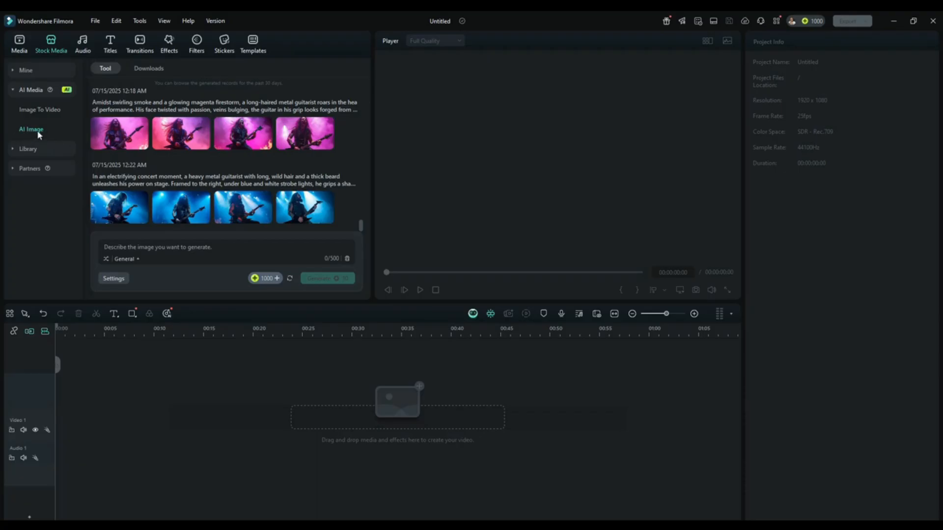
{"action": "scroll", "coordinate": [224, 219], "scroll_direction": "up", "scroll_amount": 5}
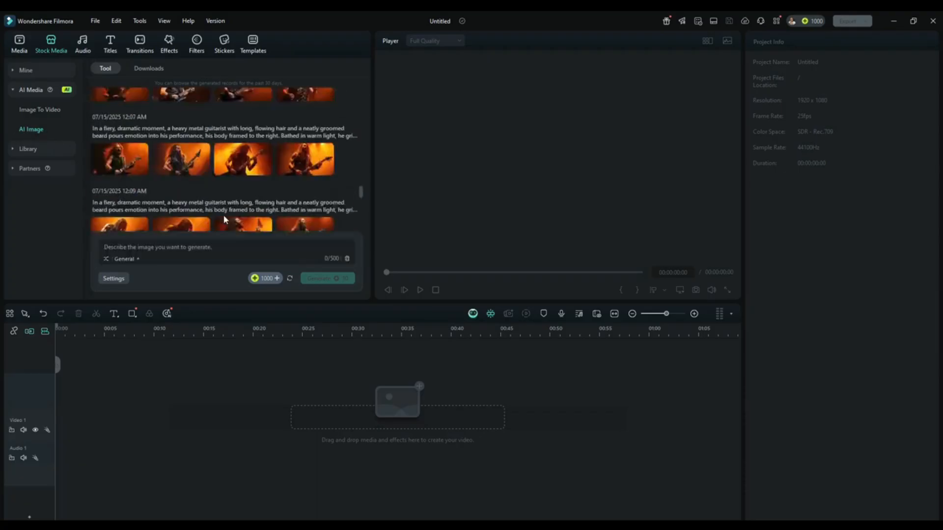
{"action": "scroll", "coordinate": [223, 219], "scroll_direction": "up", "scroll_amount": 5}
{"action": "scroll", "coordinate": [225, 218], "scroll_direction": "up", "scroll_amount": 5}
{"action": "scroll", "coordinate": [225, 218], "scroll_direction": "down", "scroll_amount": 10}
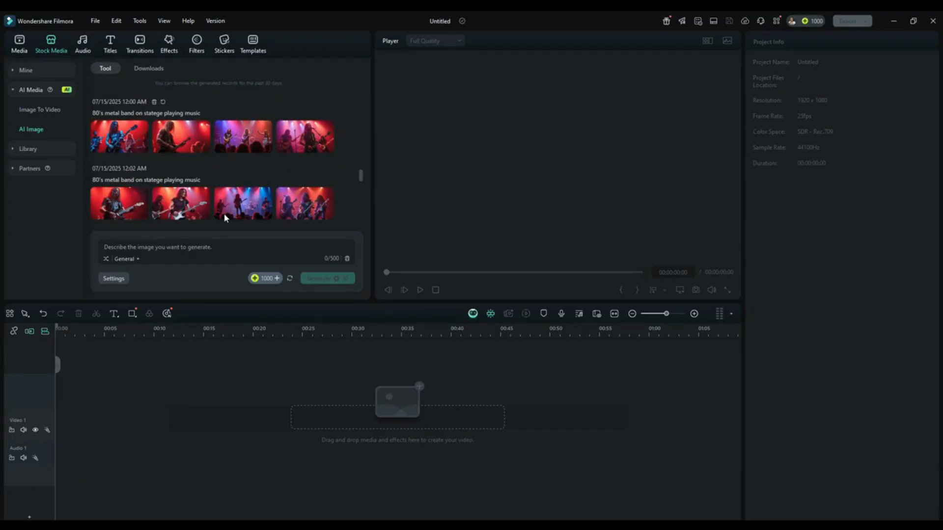
{"action": "scroll", "coordinate": [226, 218], "scroll_direction": "down", "scroll_amount": 8}
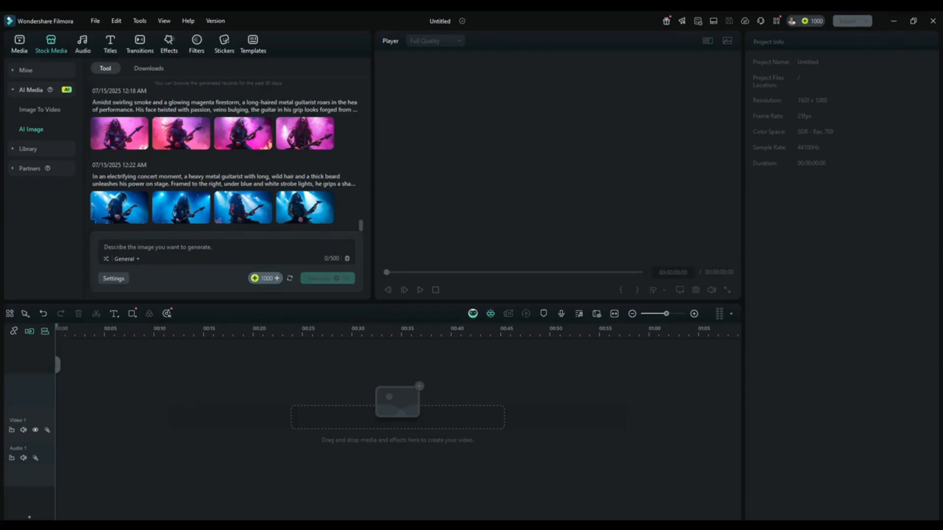
Copy the English text-to-image prompt about the woman and giant wolf from ChatGPT in the browser into Filmora's AI Image description.
{"action": "left_click", "coordinate": [319, 526]}
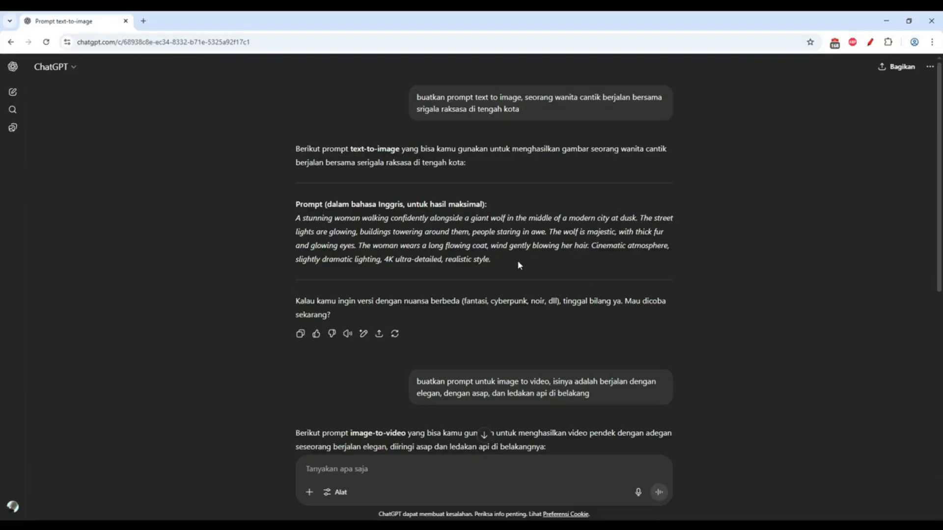
{"action": "left_click_drag", "start_coordinate": [518, 265], "coordinate": [297, 218]}
{"action": "right_click", "coordinate": [303, 226]}
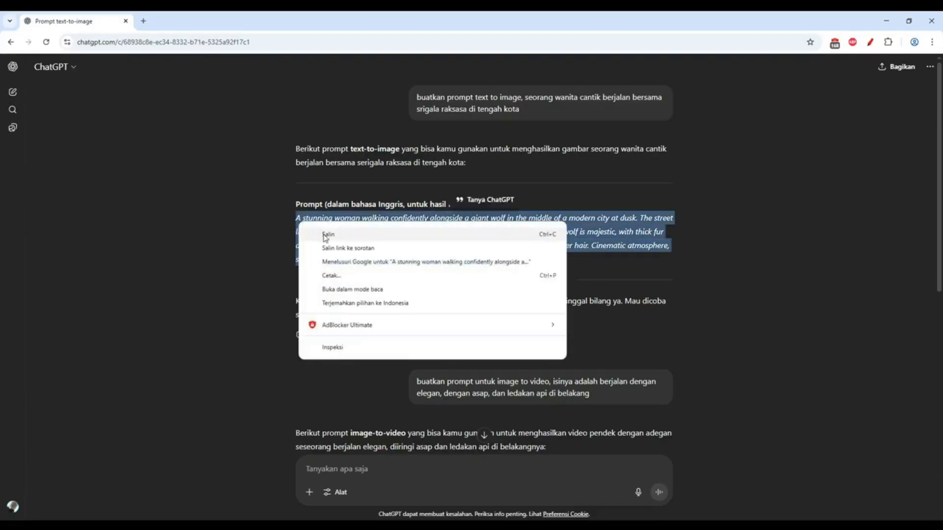
{"action": "left_click", "coordinate": [324, 234]}
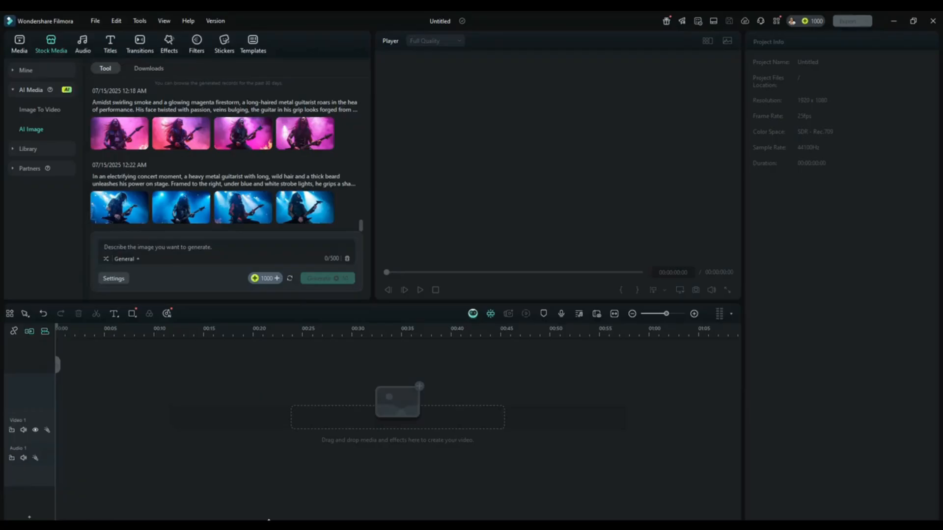
{"action": "left_click", "coordinate": [154, 217]}
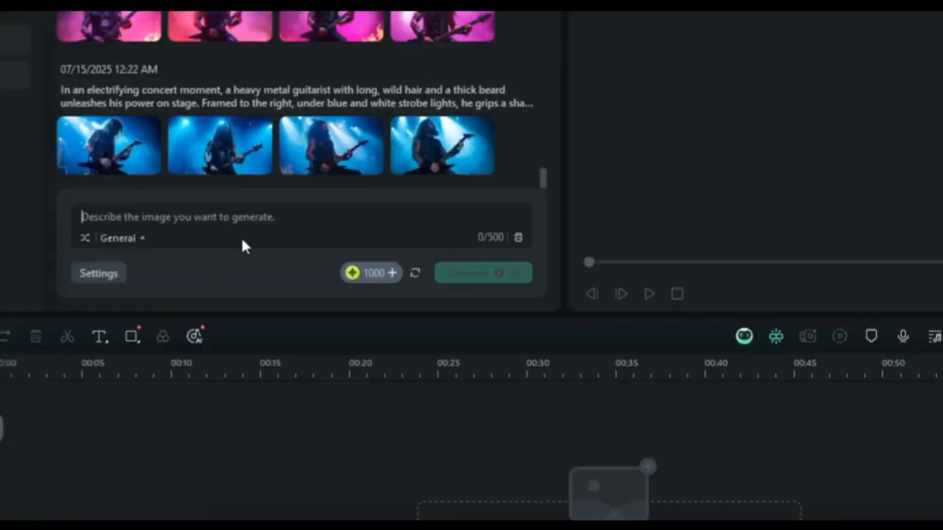
{"action": "key", "text": "ctrl+v"}
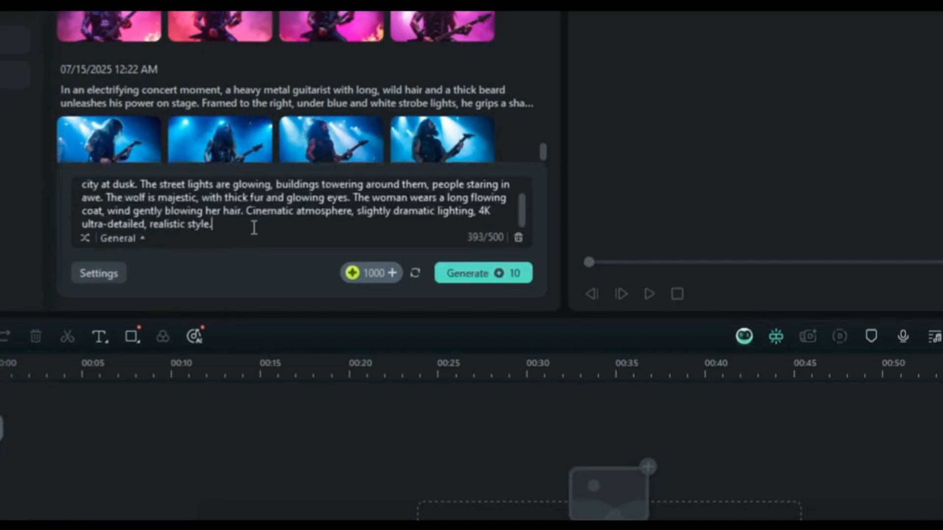
Look through the image styles, generate the images in the General style, and preview the first result.
{"action": "left_click", "coordinate": [123, 239]}
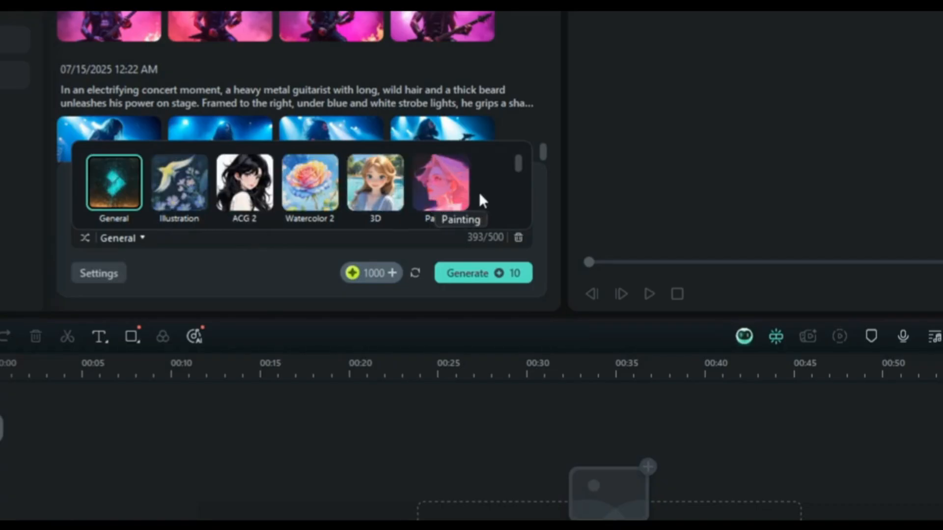
{"action": "mouse_move", "coordinate": [515, 166]}
{"action": "left_mouse_down"}
{"action": "mouse_move", "coordinate": [521, 235]}
{"action": "mouse_move", "coordinate": [520, 157]}
{"action": "left_mouse_up"}
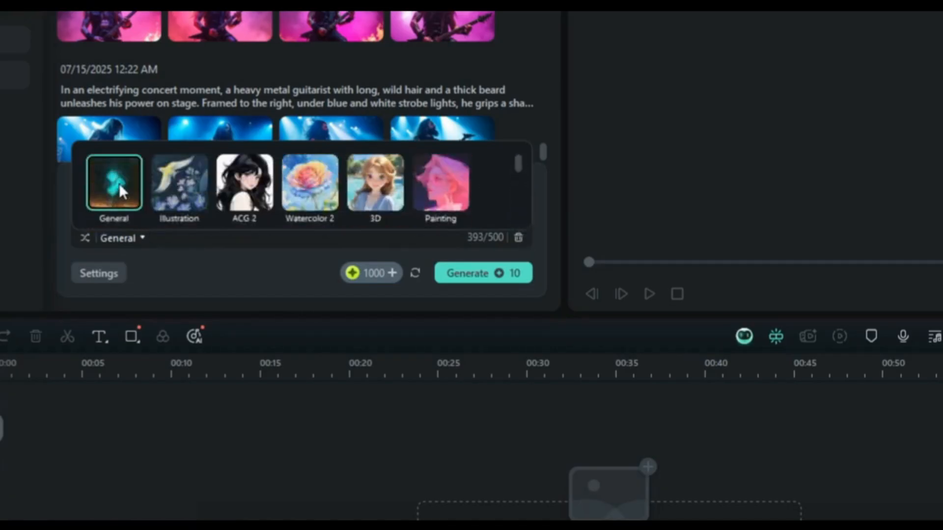
{"action": "left_click", "coordinate": [188, 276]}
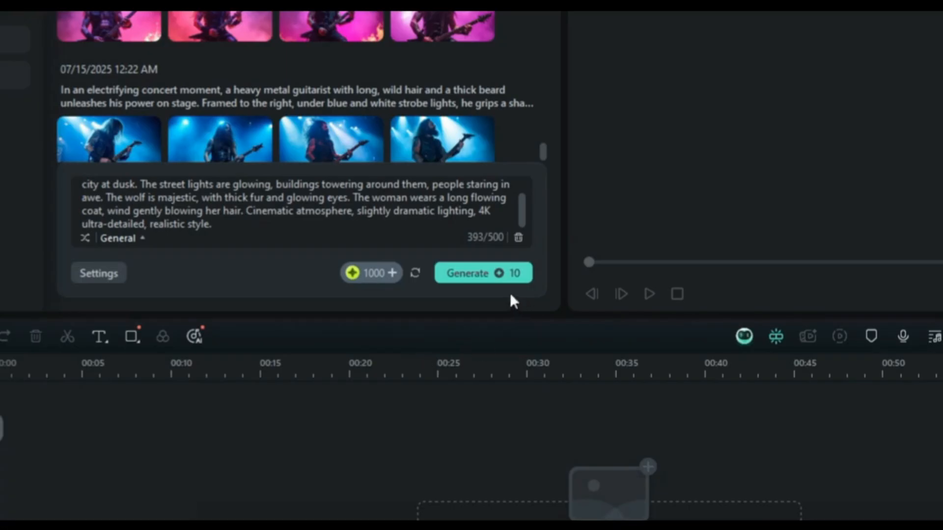
{"action": "left_click", "coordinate": [477, 275]}
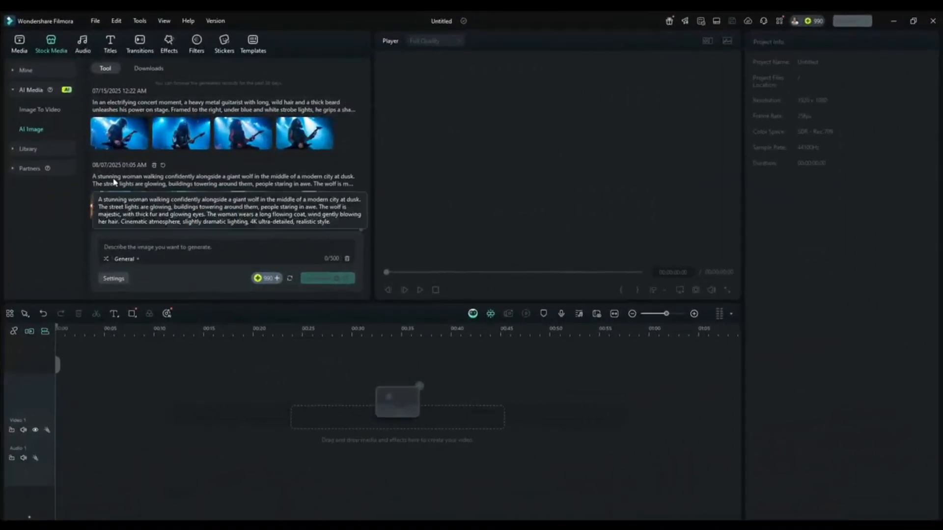
{"action": "left_click", "coordinate": [110, 218]}
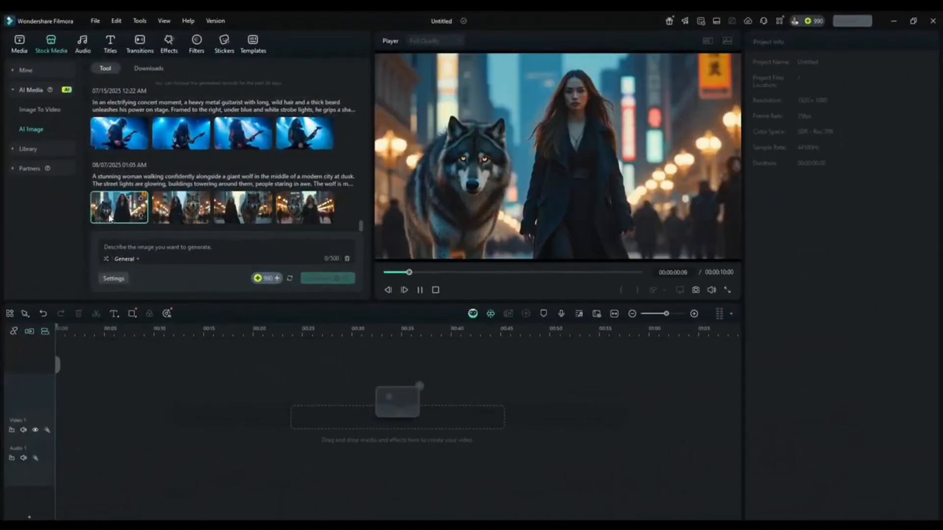
Preview the four generated woman-and-wolf images in turn to compare them.
{"action": "left_click", "coordinate": [179, 214]}
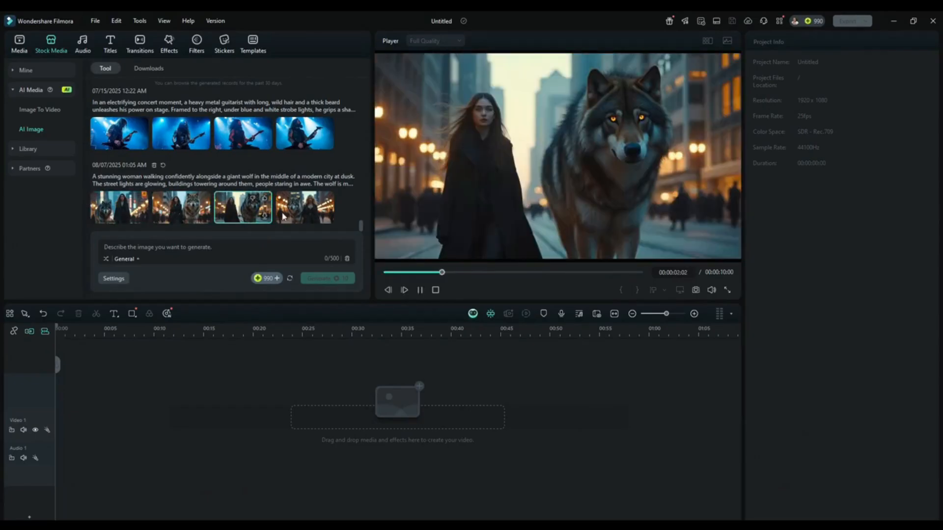
{"action": "left_click", "coordinate": [292, 213]}
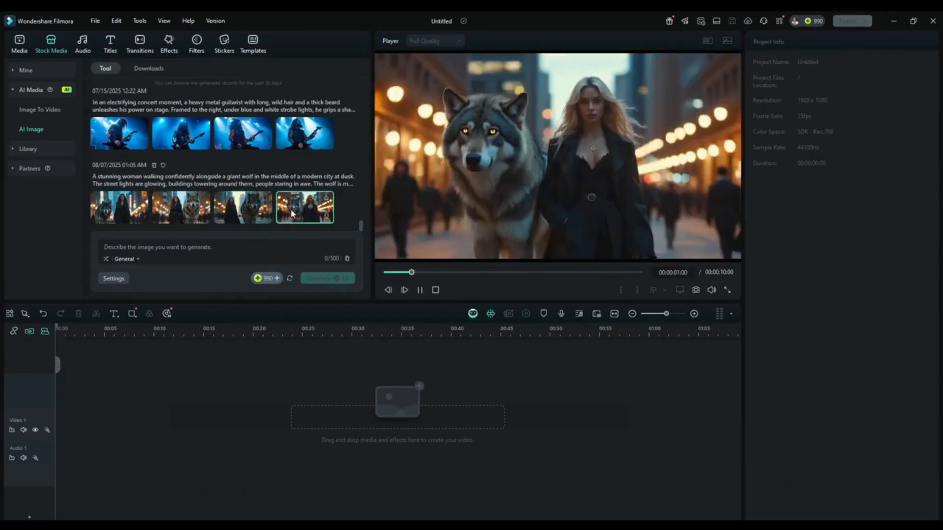
{"action": "left_click", "coordinate": [237, 214]}
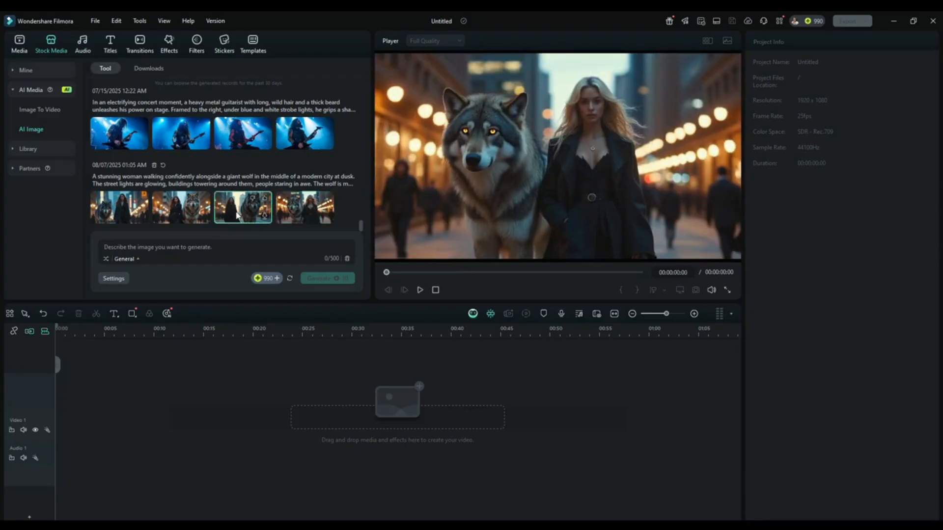
{"action": "left_click", "coordinate": [102, 211]}
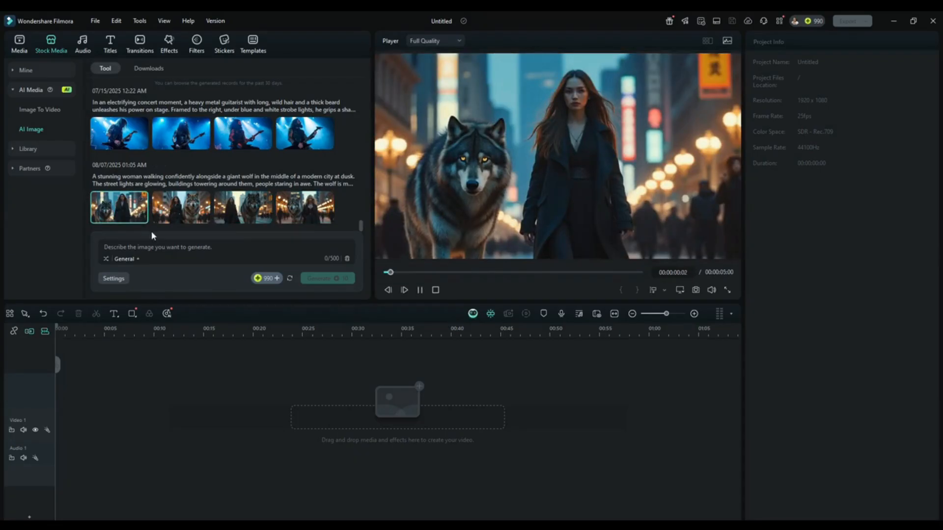
{"action": "left_click", "coordinate": [182, 212]}
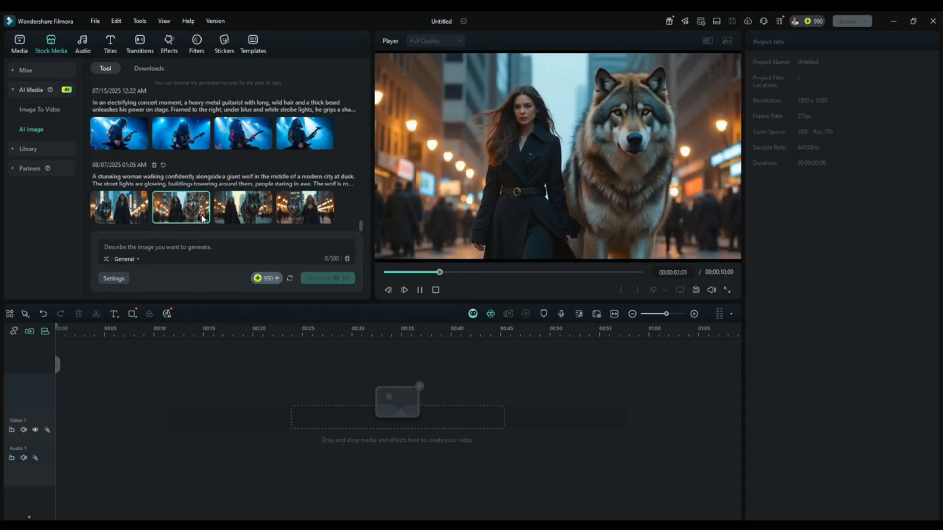
{"action": "left_click", "coordinate": [250, 218]}
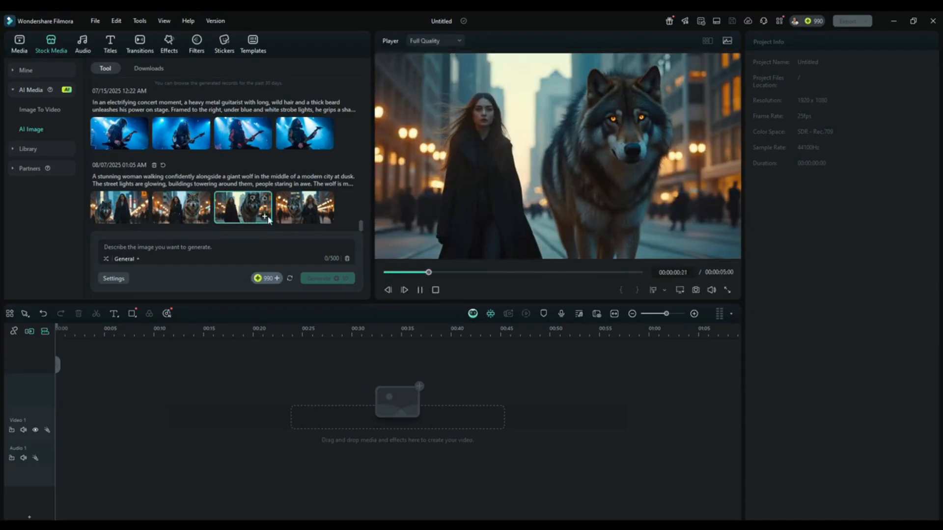
{"action": "left_click", "coordinate": [293, 215]}
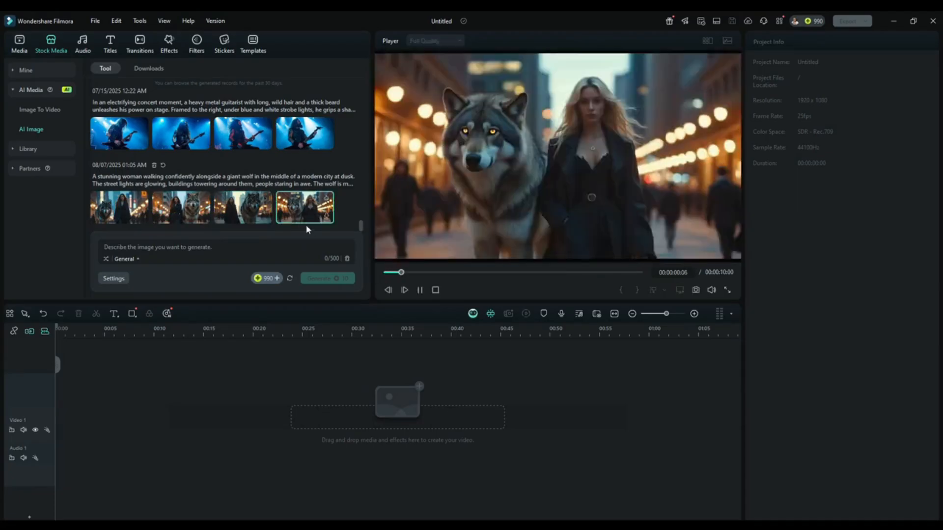
{"action": "left_click", "coordinate": [231, 214]}
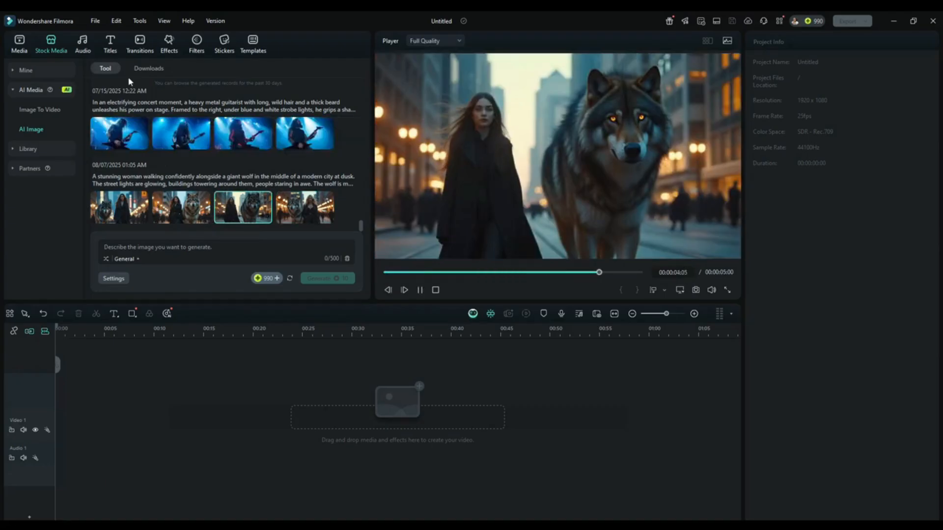
Open the downloaded AI images and preview the second and third woman-and-wolf pictures.
{"action": "left_click", "coordinate": [150, 69]}
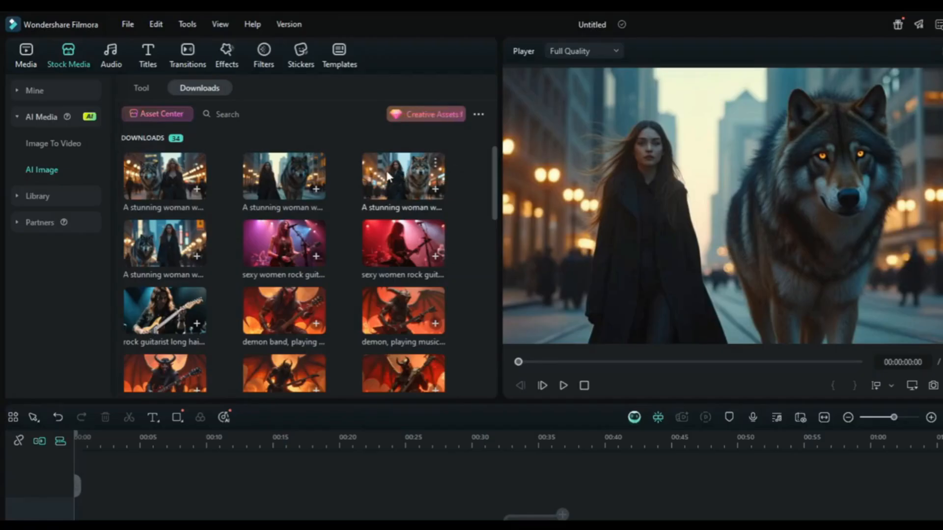
{"action": "left_click", "coordinate": [374, 182]}
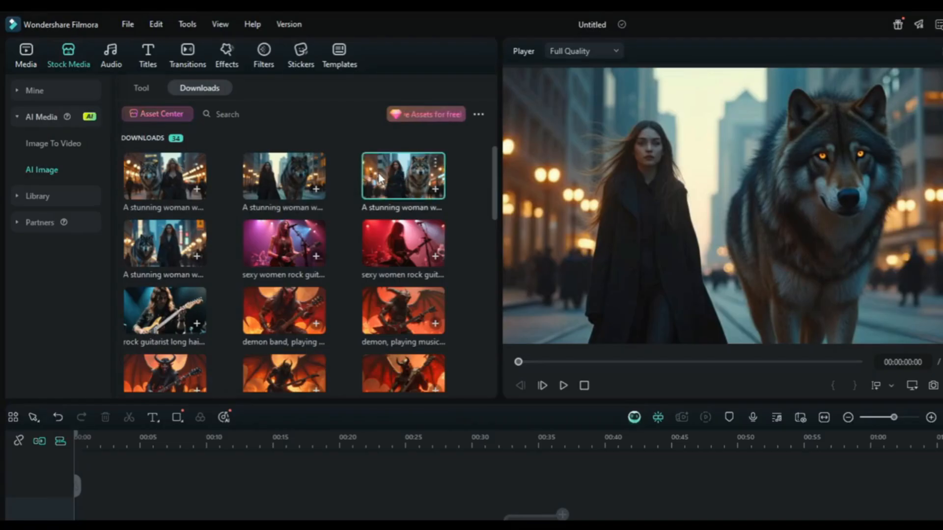
{"action": "left_click", "coordinate": [269, 186]}
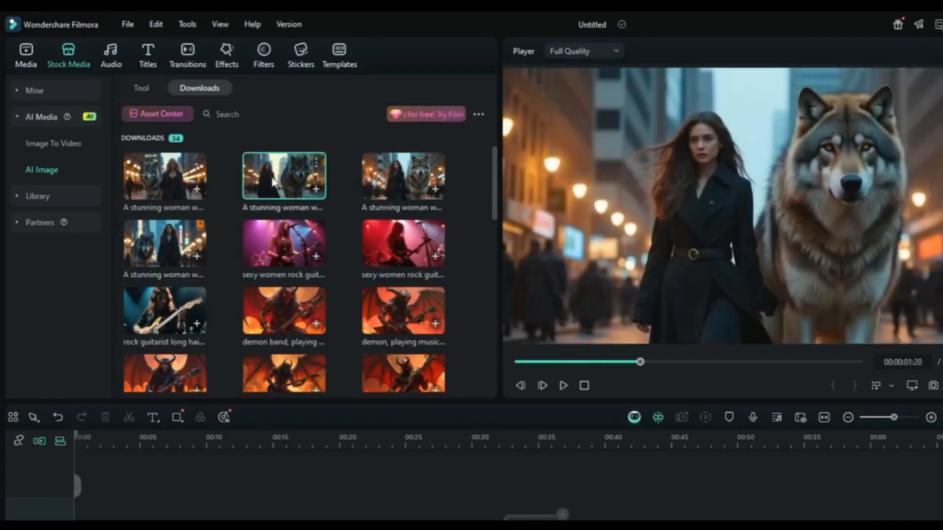
{"action": "left_click", "coordinate": [373, 182]}
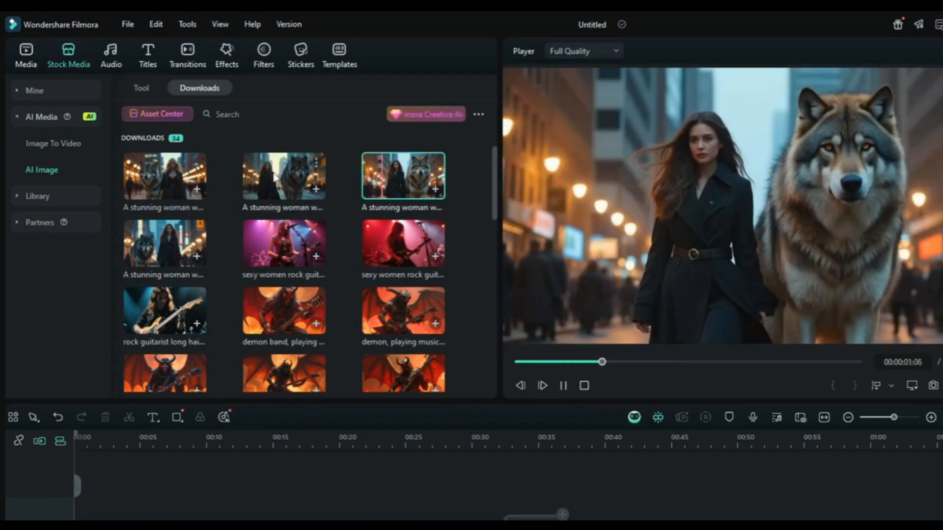
Open the properties of the third downloaded woman-and-wolf image and copy its complete file location.
{"action": "right_click", "coordinate": [381, 180]}
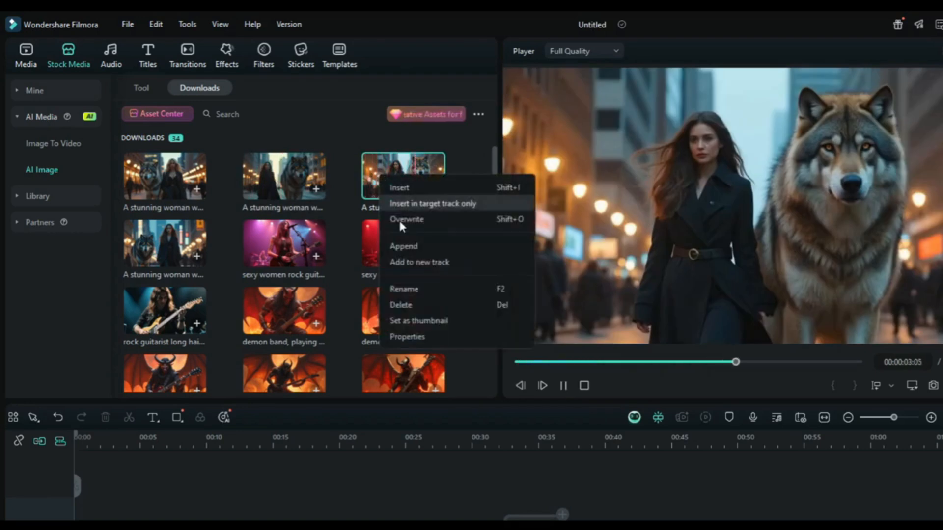
{"action": "left_click", "coordinate": [402, 339]}
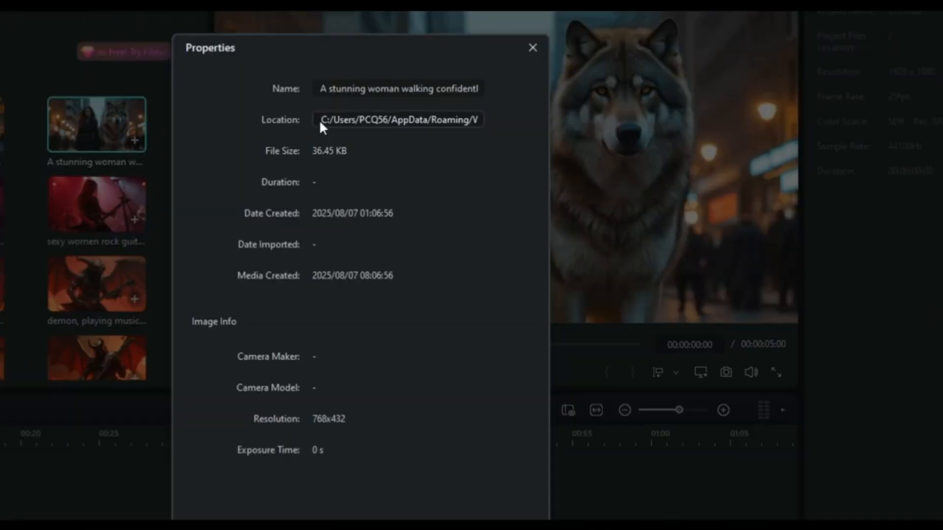
{"action": "left_click_drag", "start_coordinate": [319, 120], "coordinate": [513, 141]}
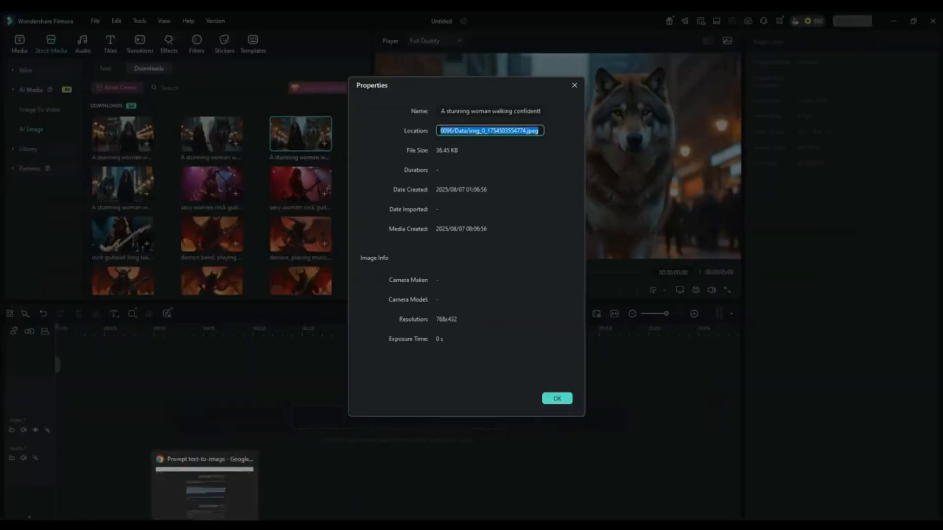
Switch to Chrome and open the copied image file path in a new tab.
{"action": "left_click", "coordinate": [205, 483]}
{"action": "left_click", "coordinate": [145, 20]}
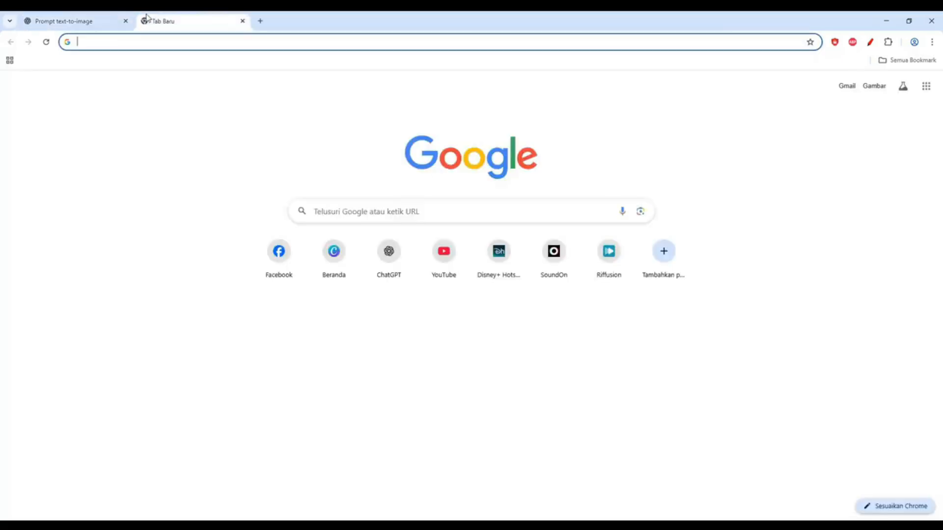
{"action": "type", "text": "C:/Users/PCQ56/AppData/Roaming/Wondershare/Wondershare Filmora/Download/Filmora/resAIGeneration/86_8602_689399945c2daf1823d547cc95112fa46d5e0096/Data/img_0_1754503554774.jpeg"}
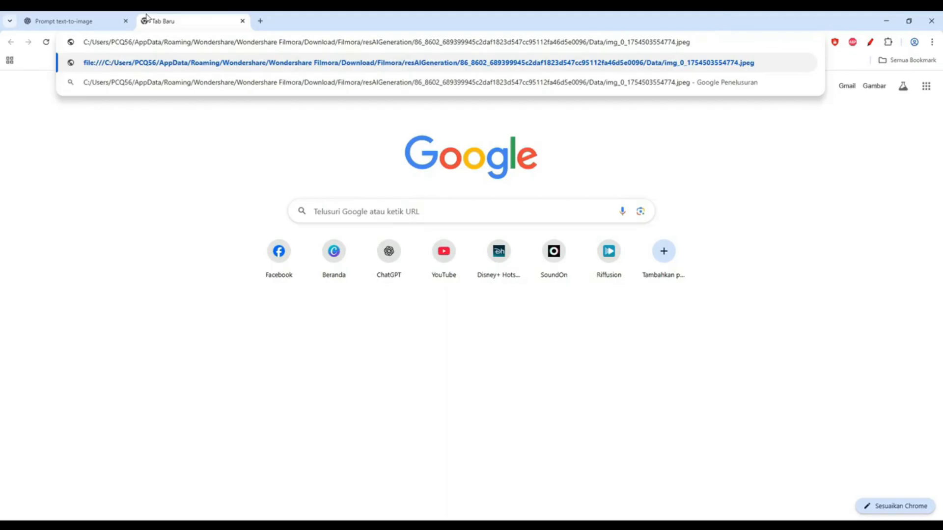
{"action": "key", "text": "Return"}
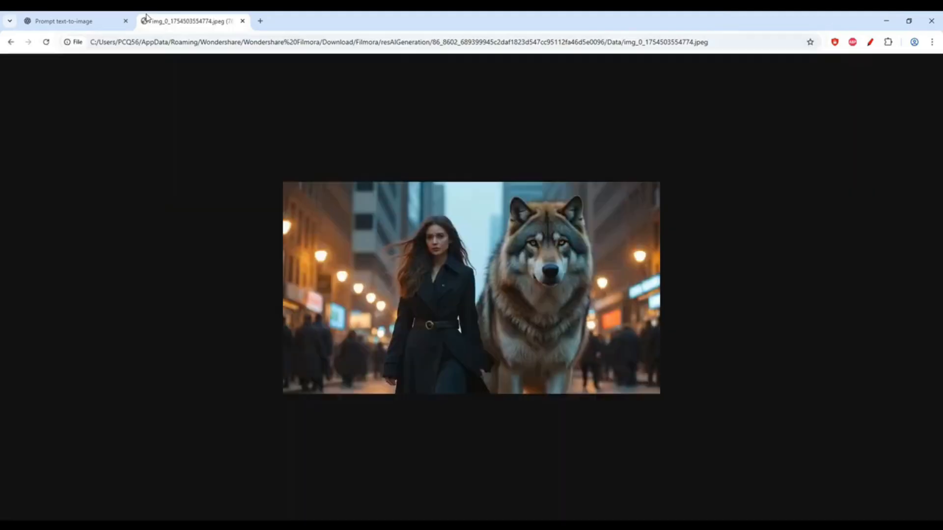
{"action": "right_click", "coordinate": [403, 262]}
{"action": "left_click", "coordinate": [425, 287]}
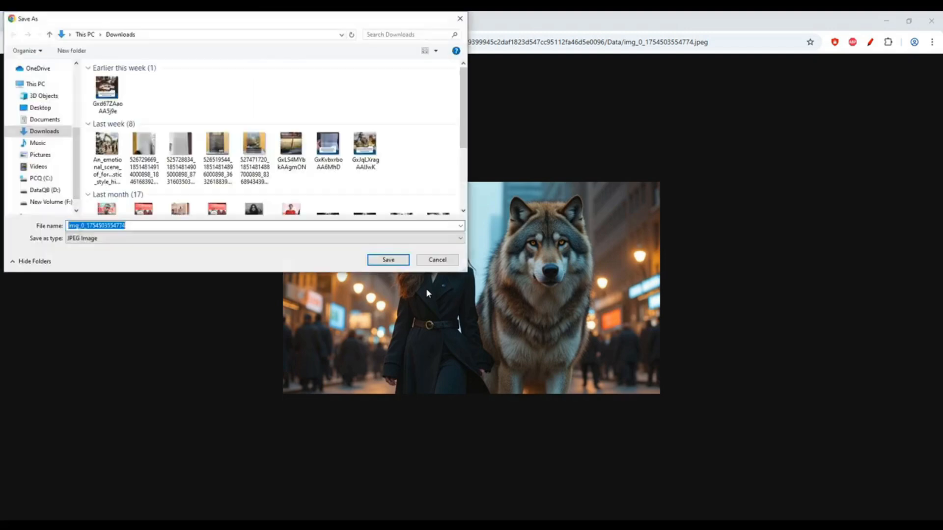
{"action": "left_click", "coordinate": [395, 264]}
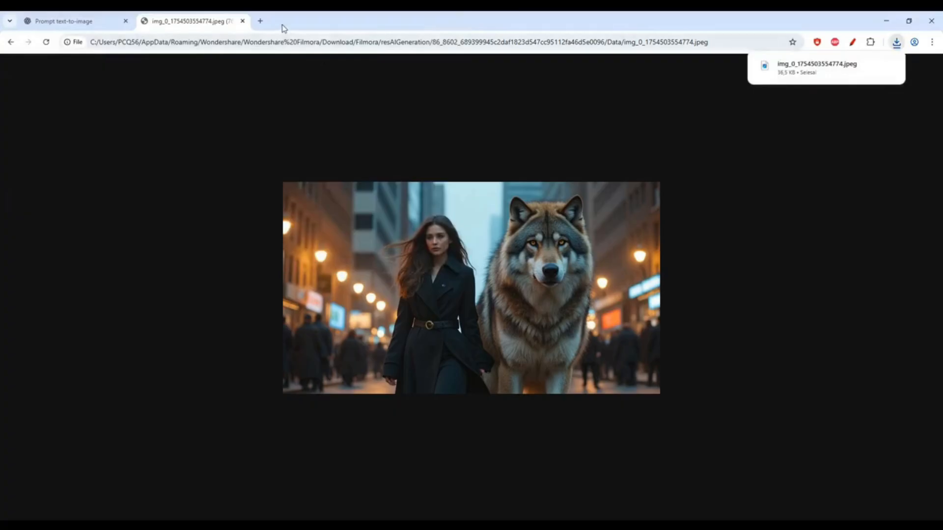
{"action": "left_click", "coordinate": [242, 21]}
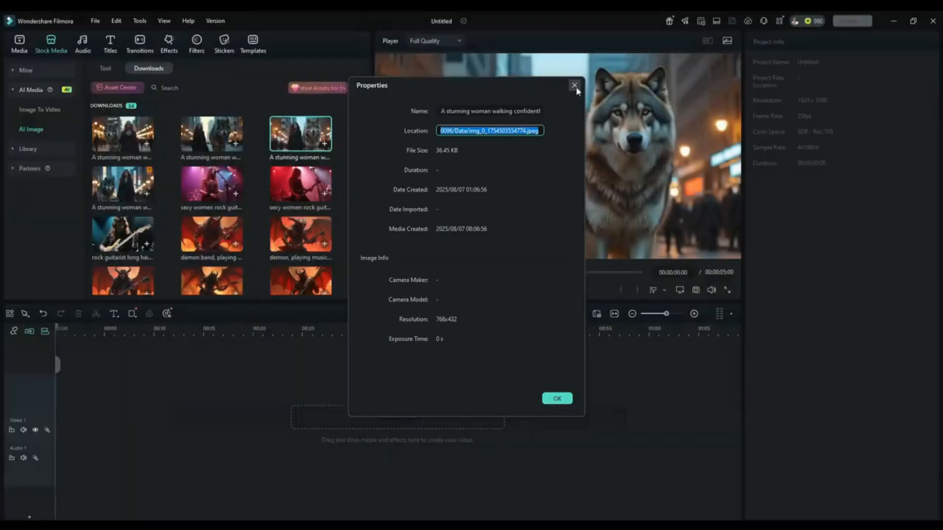
{"action": "left_click", "coordinate": [574, 85]}
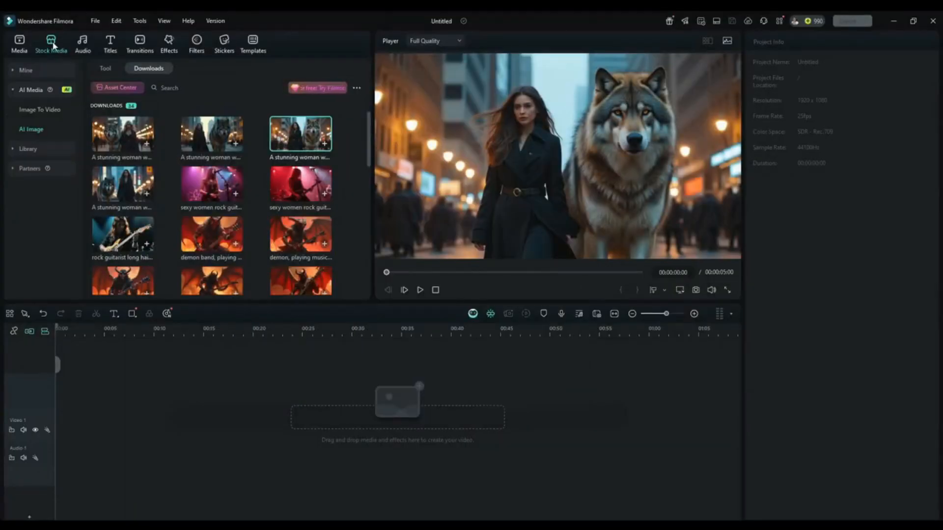
Place the second downloaded woman-and-wolf image at the start of the Video 1 track and play it back briefly.
{"action": "left_click", "coordinate": [21, 45]}
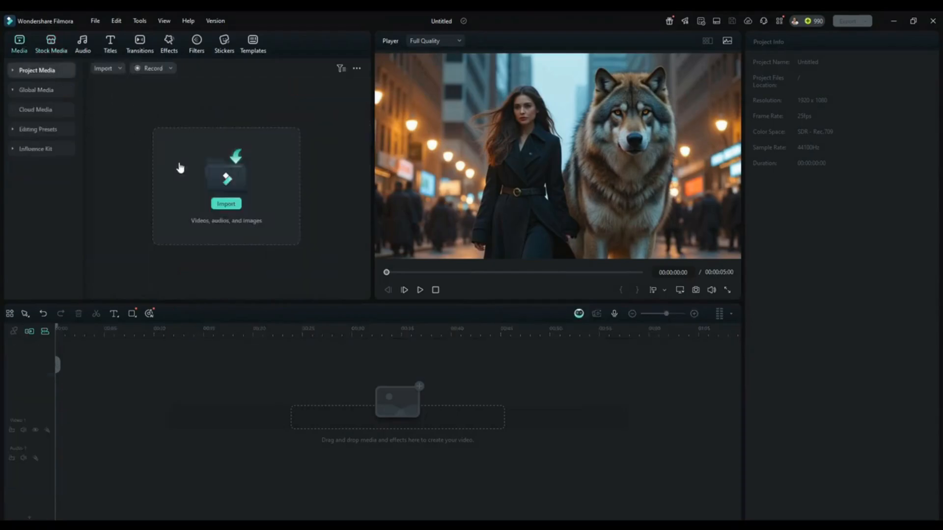
{"action": "left_click", "coordinate": [51, 42]}
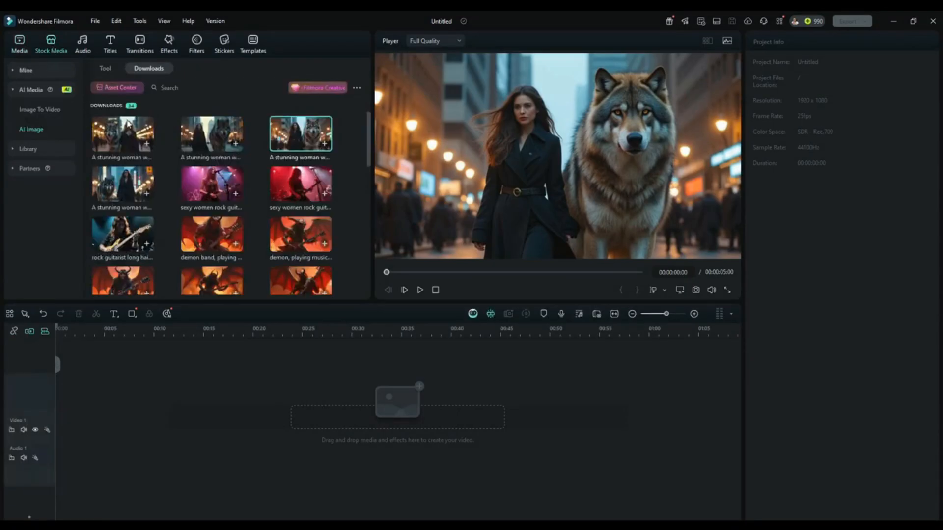
{"action": "left_click_drag", "start_coordinate": [203, 139], "coordinate": [113, 415]}
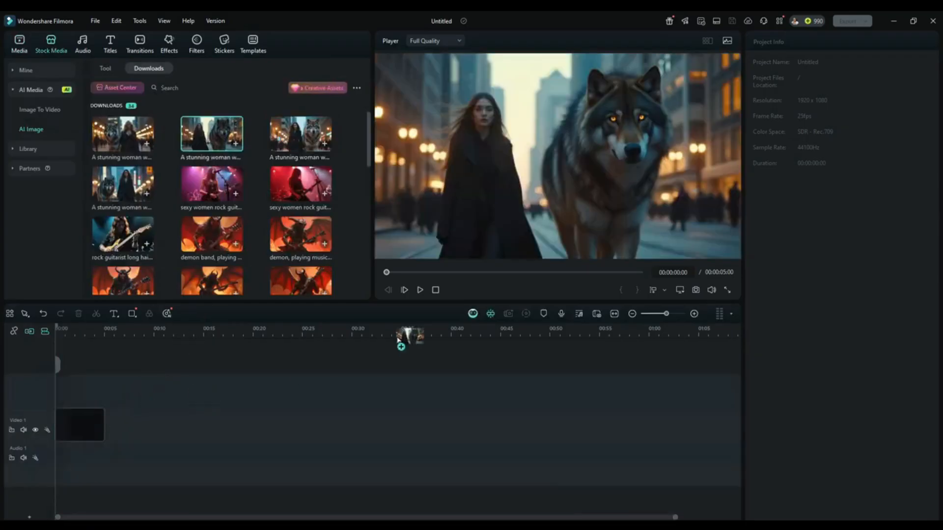
{"action": "left_click", "coordinate": [420, 290]}
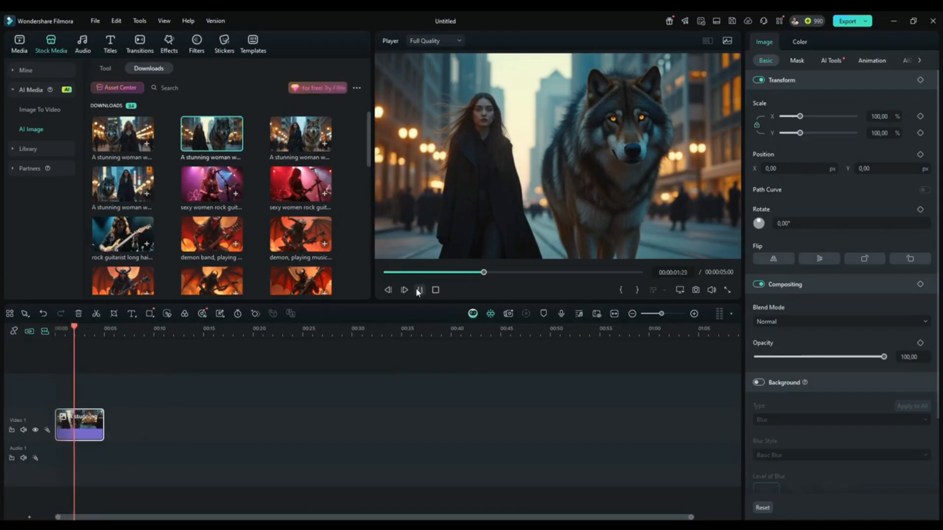
{"action": "left_click", "coordinate": [417, 291]}
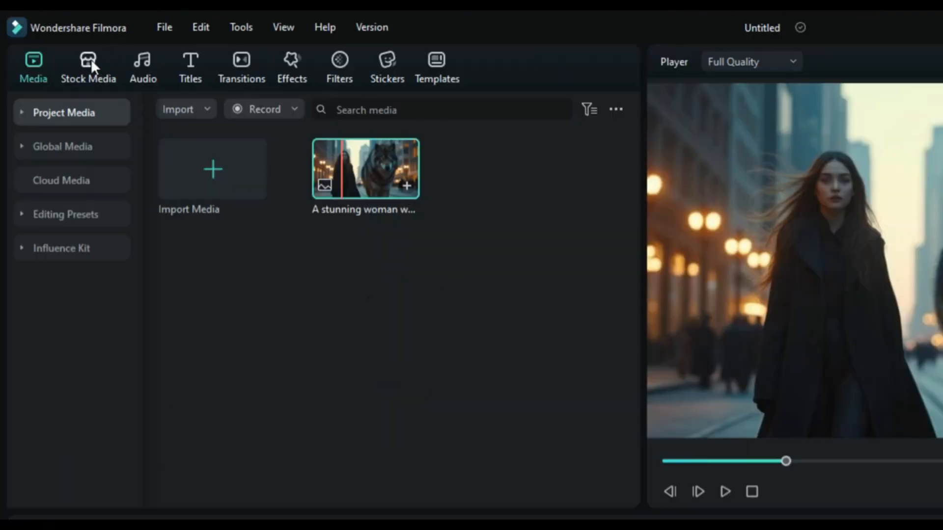
Open the Image To Video templates under AI Media in Stock Media.
{"action": "left_click", "coordinate": [91, 63]}
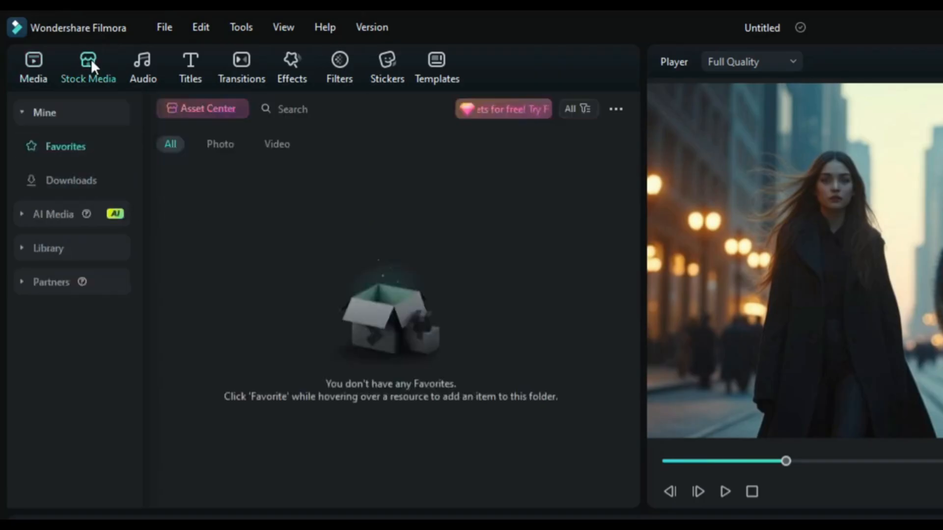
{"action": "left_click", "coordinate": [60, 214]}
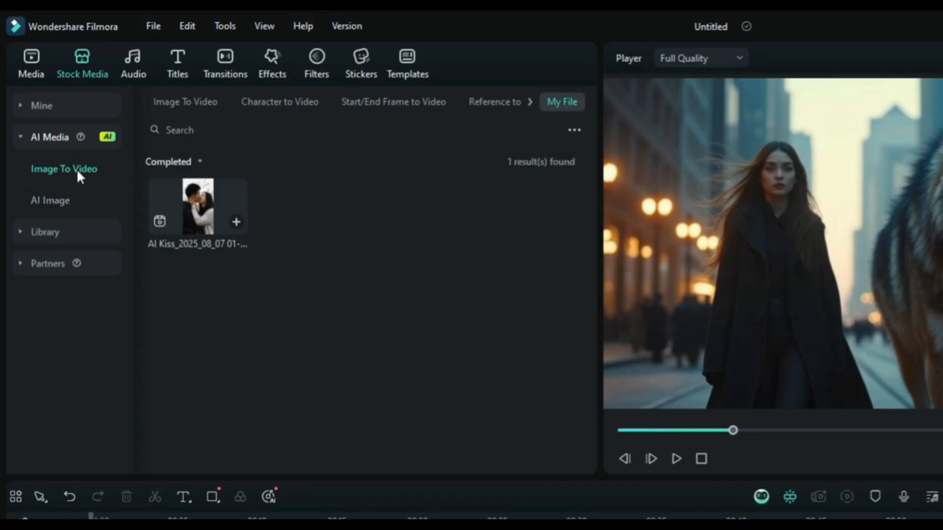
{"action": "left_click", "coordinate": [195, 103]}
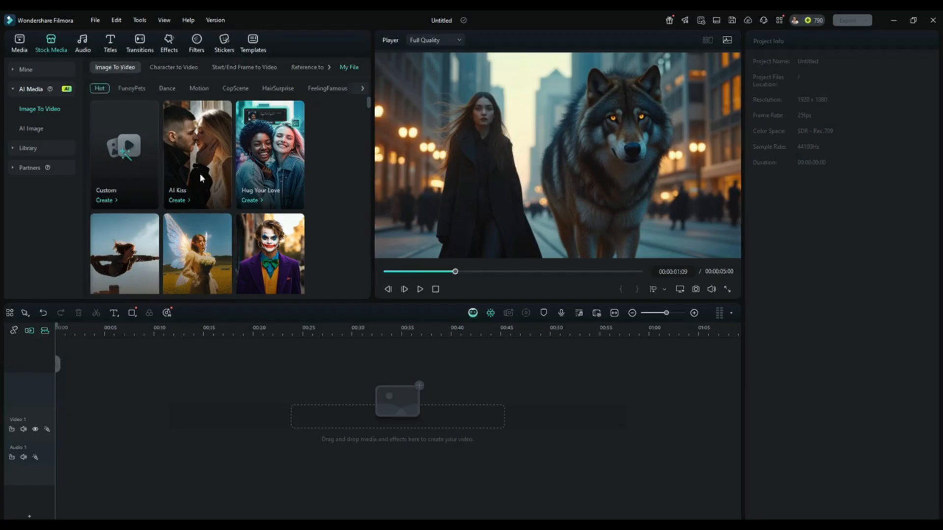
Look through the Image To Video templates in the Hot, Motion, CopScene and FunnyPets categories.
{"action": "scroll", "coordinate": [202, 178], "scroll_direction": "down", "scroll_amount": 3}
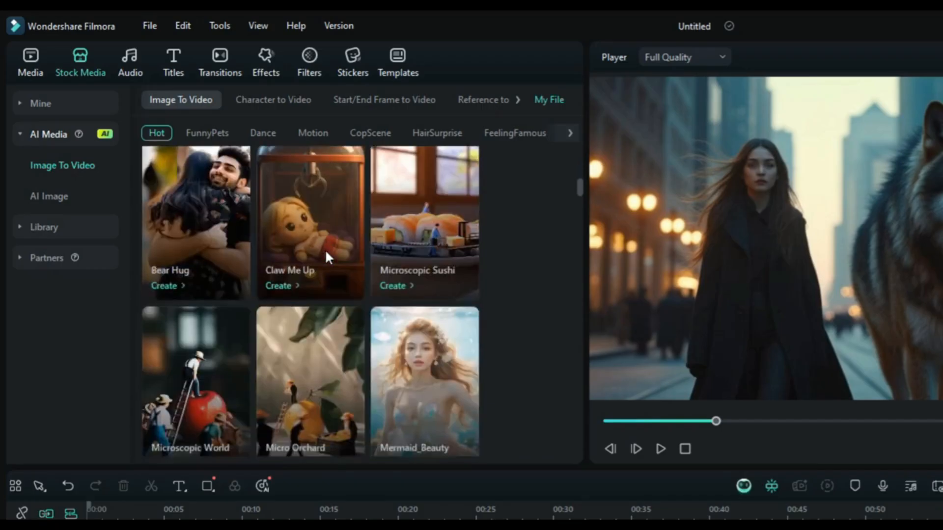
{"action": "scroll", "coordinate": [325, 248], "scroll_direction": "up", "scroll_amount": 2}
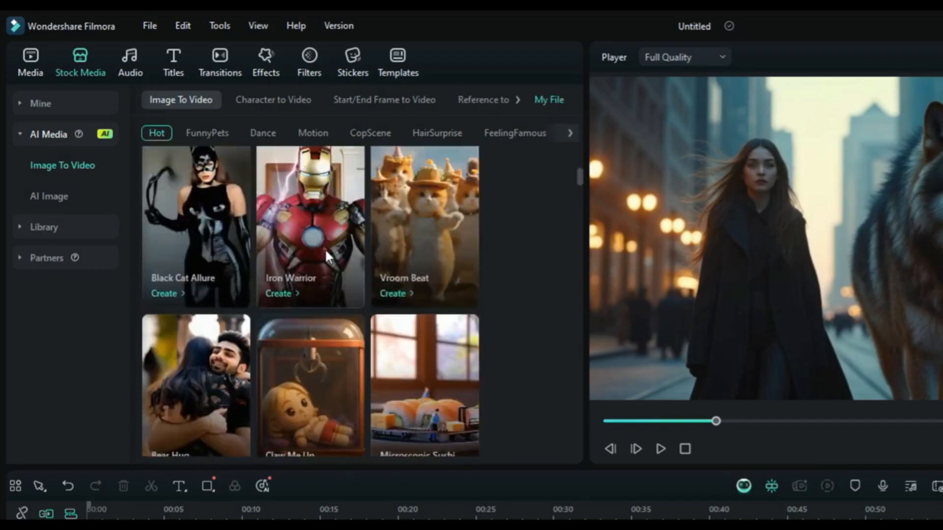
{"action": "left_click", "coordinate": [313, 134]}
{"action": "left_click", "coordinate": [370, 134]}
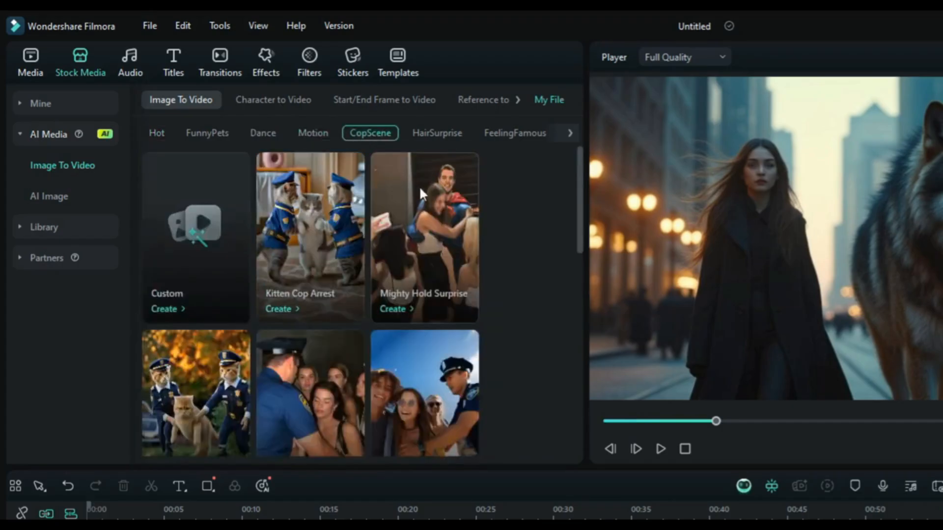
{"action": "scroll", "coordinate": [454, 219], "scroll_direction": "down", "scroll_amount": 3}
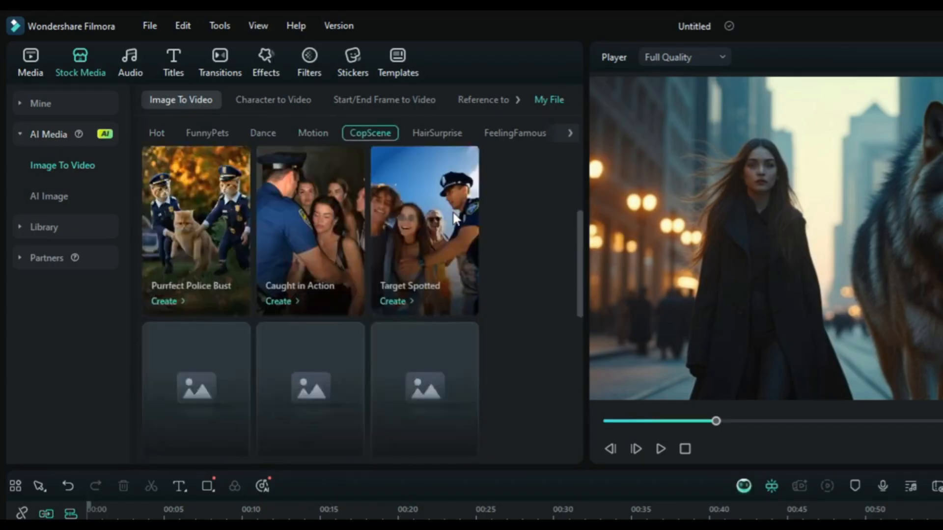
{"action": "scroll", "coordinate": [442, 212], "scroll_direction": "up", "scroll_amount": 3}
{"action": "left_click", "coordinate": [216, 129]}
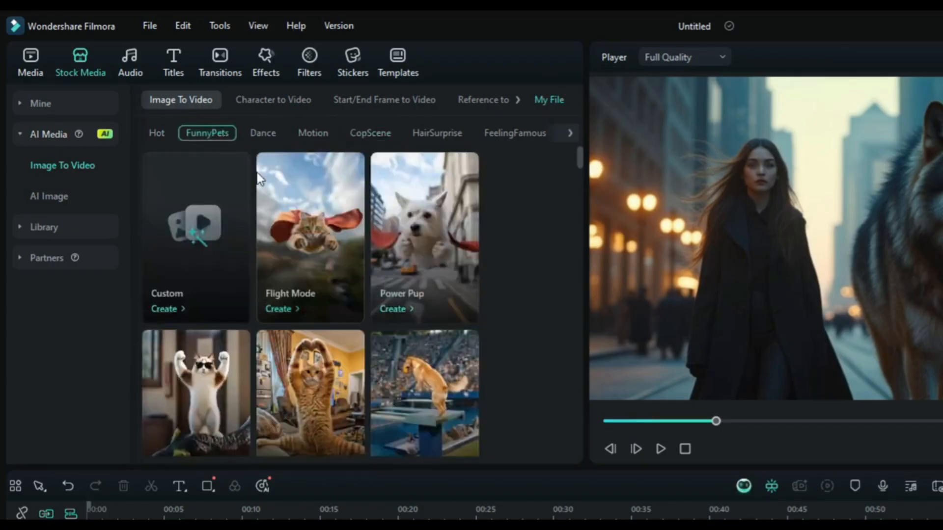
Choose the AI Kiss template from the Hot category and upload the couple image from Downloads.
{"action": "left_click", "coordinate": [158, 132]}
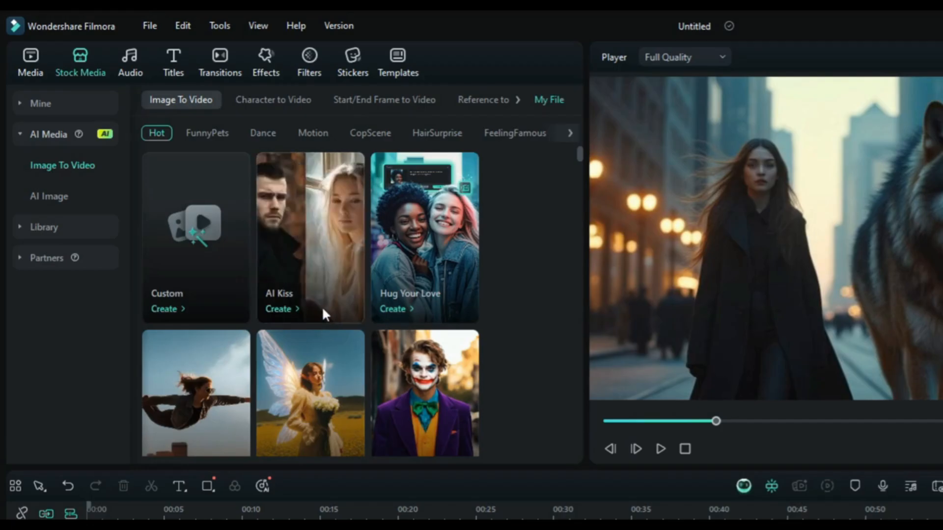
{"action": "left_click", "coordinate": [279, 310]}
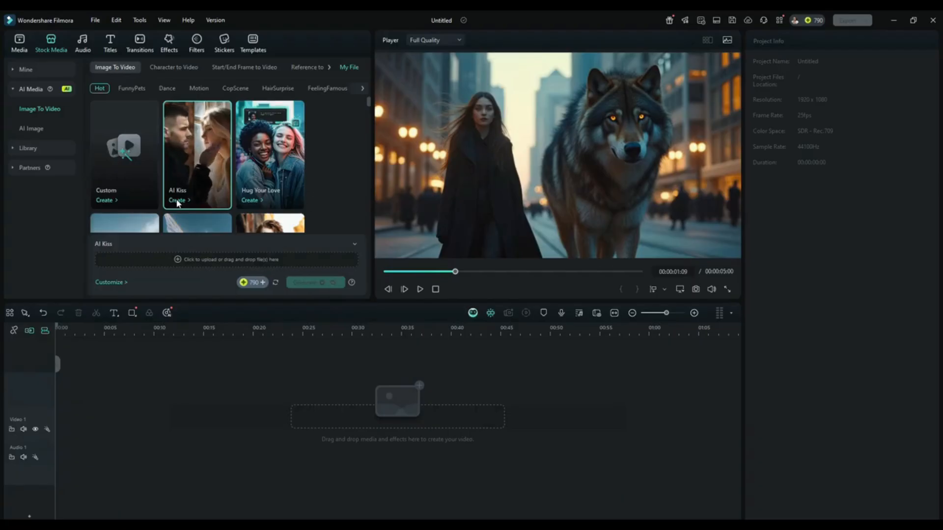
{"action": "left_click", "coordinate": [195, 260]}
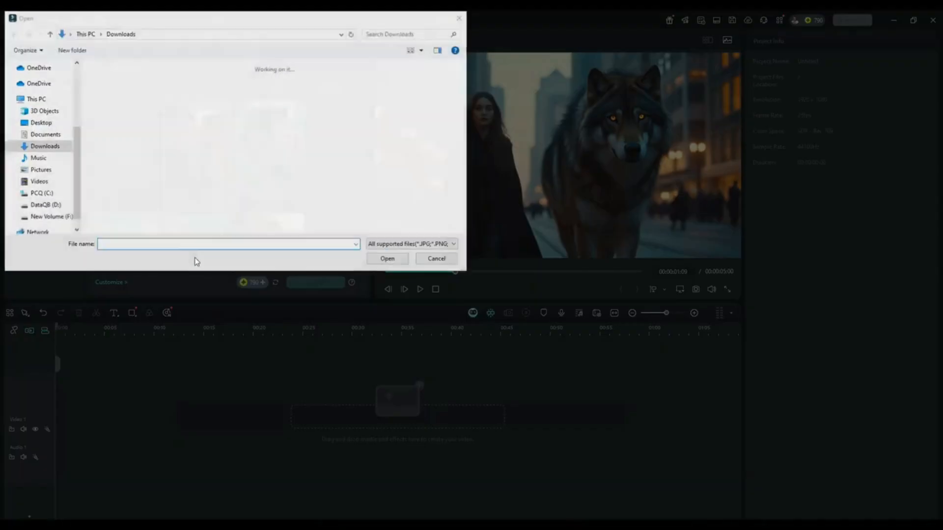
{"action": "left_click", "coordinate": [106, 98]}
{"action": "double_click", "coordinate": [105, 98]}
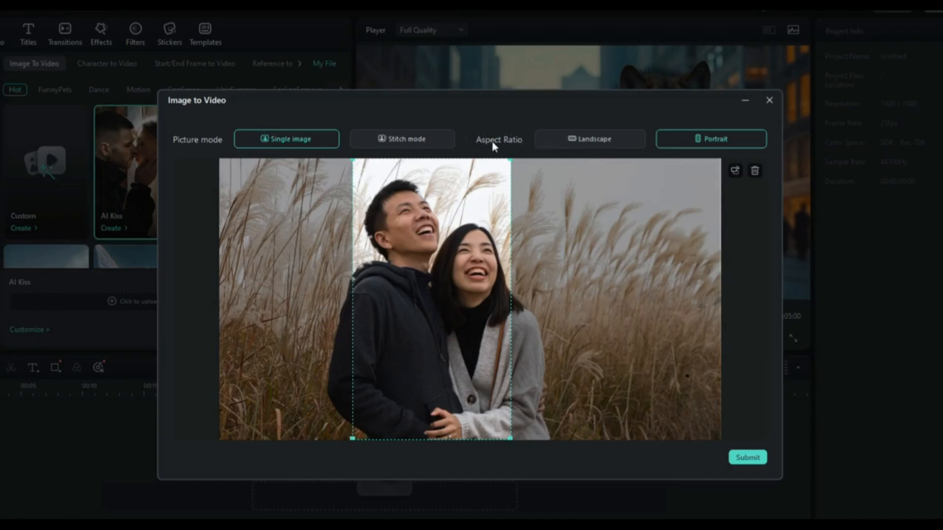
Try the Landscape aspect ratio with the crop over the couple's faces, and return the crop to Portrait.
{"action": "left_click", "coordinate": [576, 141]}
{"action": "left_click_drag", "start_coordinate": [442, 330], "coordinate": [438, 265]}
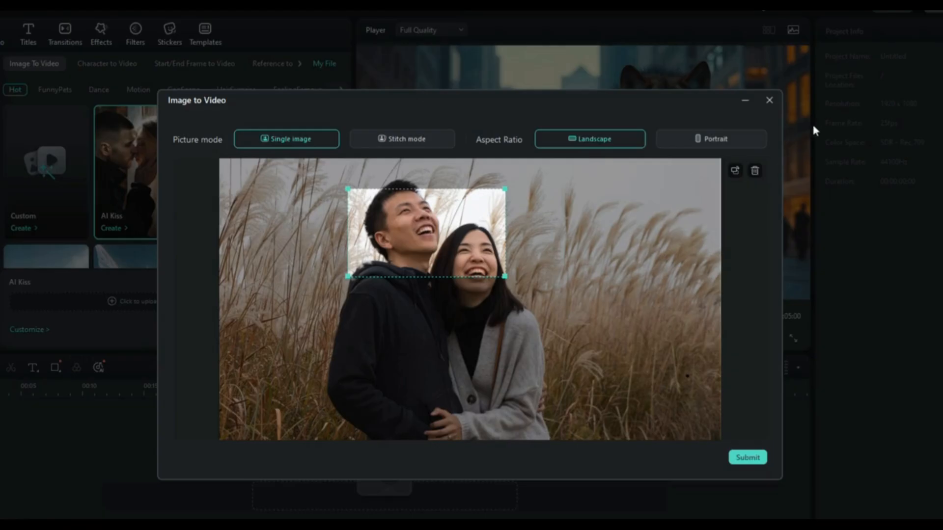
{"action": "left_click", "coordinate": [722, 140]}
{"action": "left_click_drag", "start_coordinate": [426, 298], "coordinate": [434, 302]}
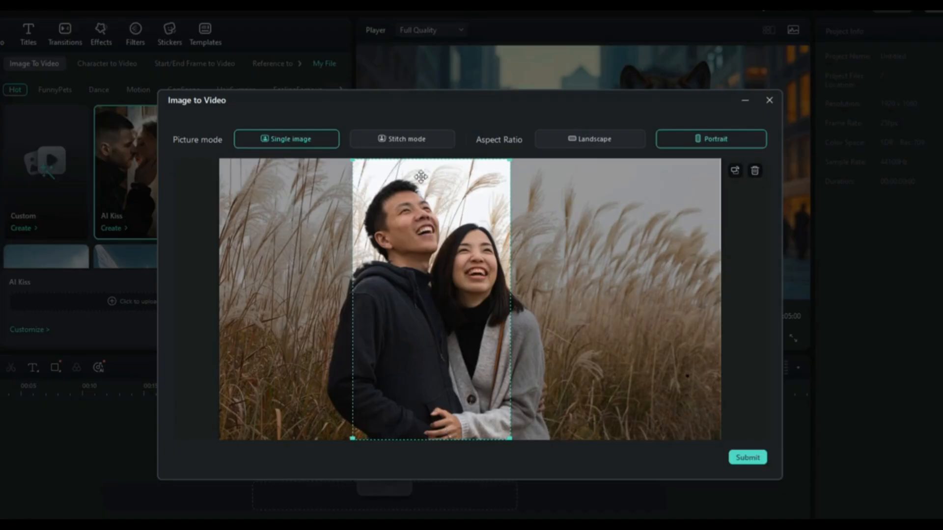
Try Stitch mode, return to Single image, adjust the Portrait crop over the couple and submit it.
{"action": "left_click", "coordinate": [412, 139]}
{"action": "left_click_drag", "start_coordinate": [324, 293], "coordinate": [303, 294]}
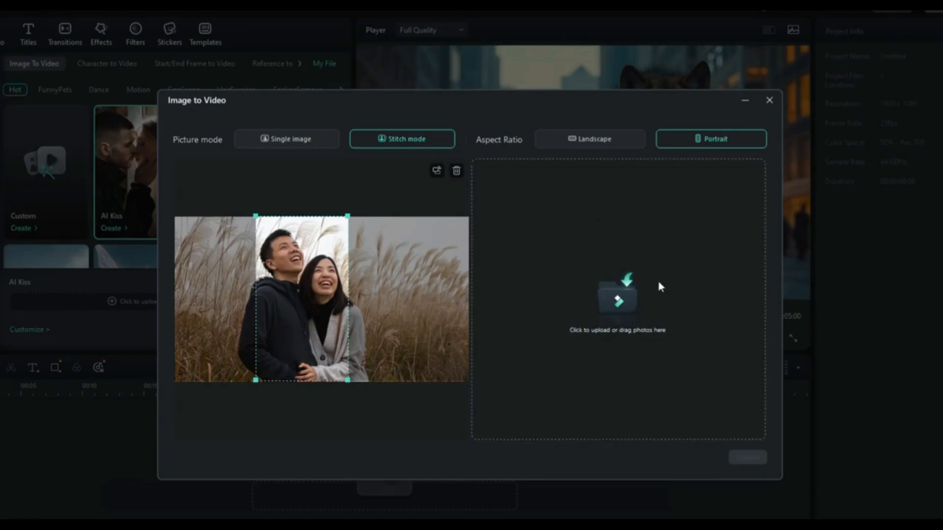
{"action": "left_click", "coordinate": [283, 140]}
{"action": "left_click_drag", "start_coordinate": [408, 320], "coordinate": [415, 320]}
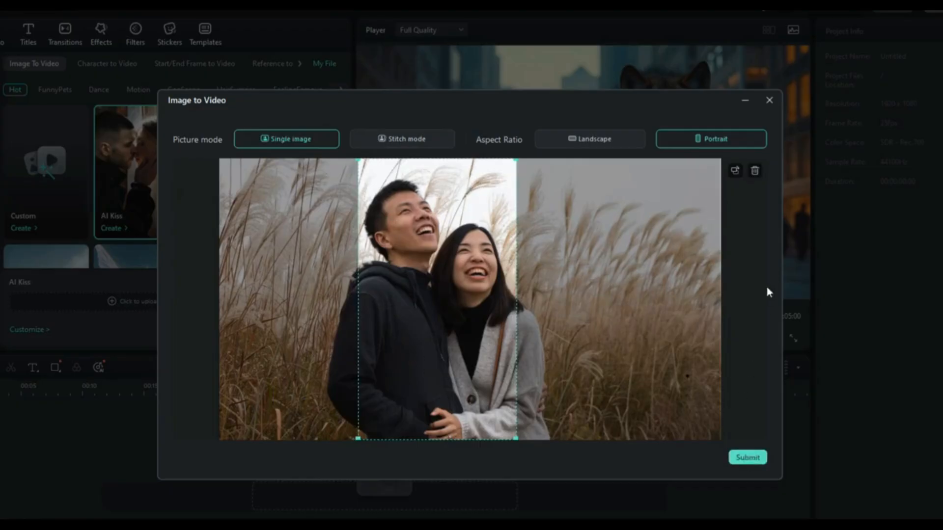
{"action": "left_click", "coordinate": [745, 461]}
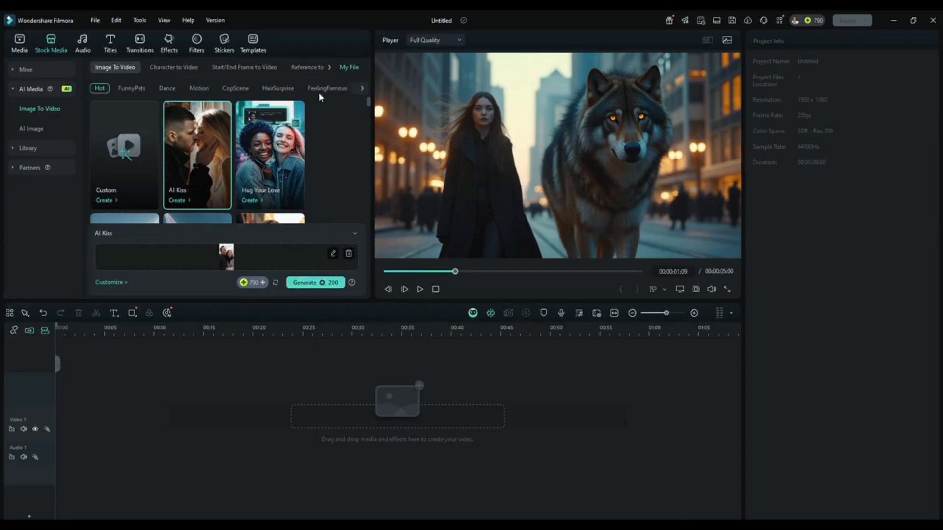
Place the AI Kiss clip from My File at the start of the Video 1 track, keeping the 1920 x 1080 25fps project settings.
{"action": "left_click", "coordinate": [348, 68]}
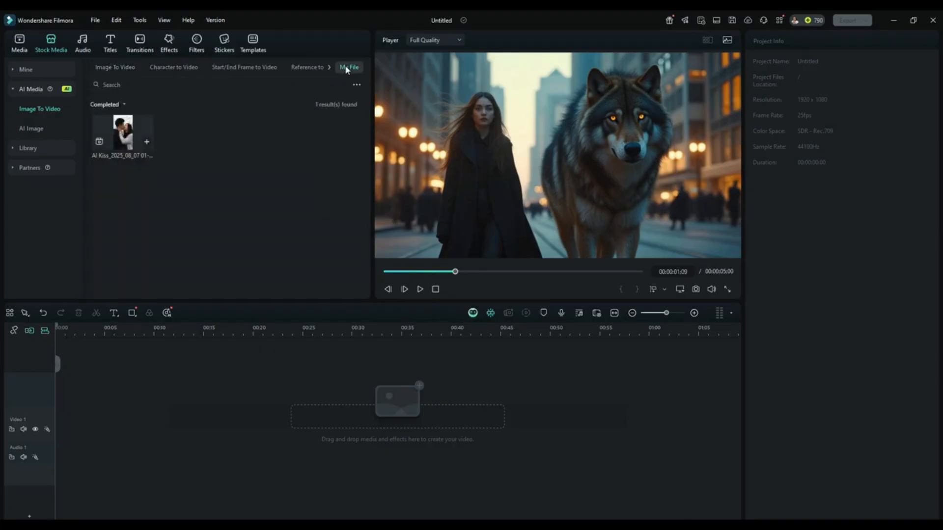
{"action": "left_click_drag", "start_coordinate": [122, 132], "coordinate": [97, 416]}
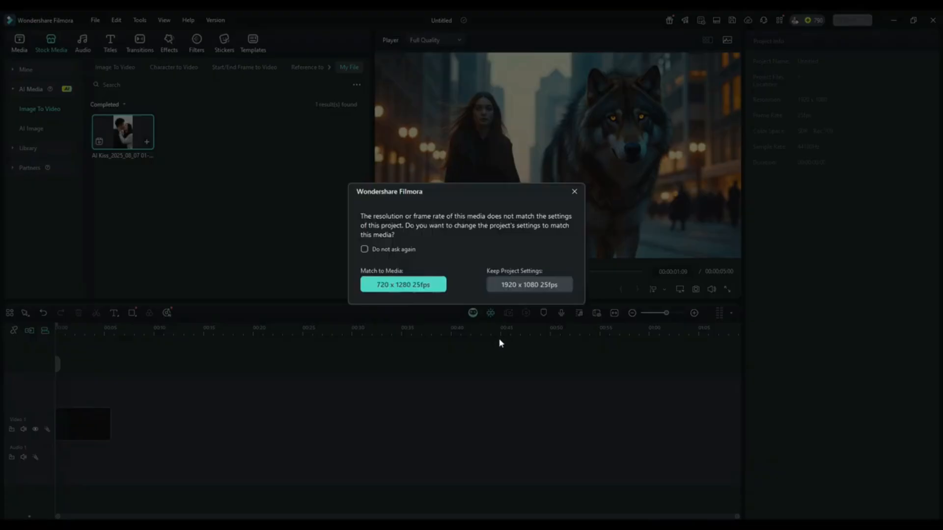
{"action": "left_click", "coordinate": [521, 289]}
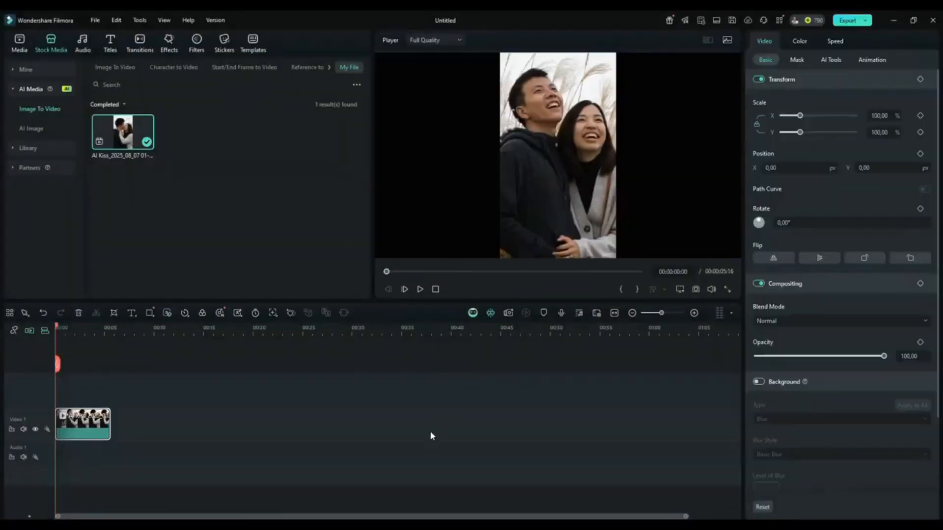
Preview the AI Kiss clip briefly and play it in full screen from the beginning.
{"action": "left_click", "coordinate": [419, 290]}
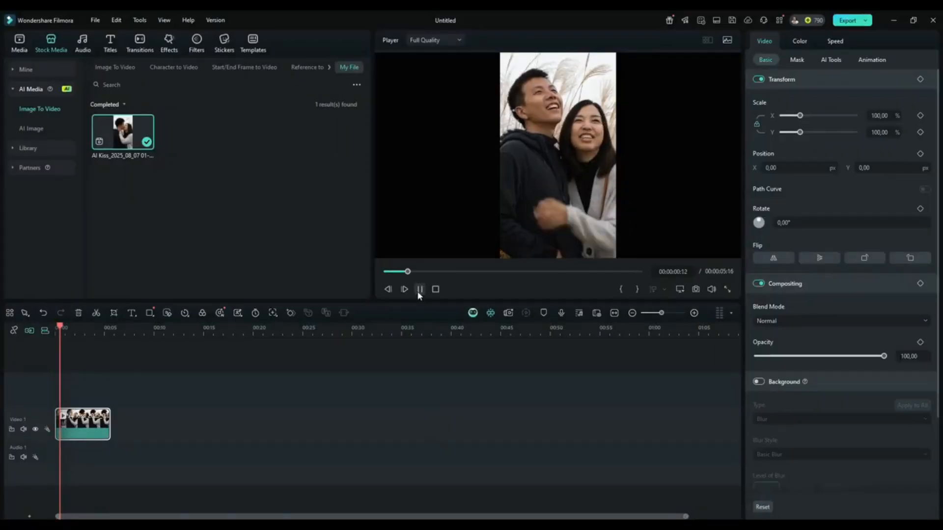
{"action": "left_click", "coordinate": [419, 290]}
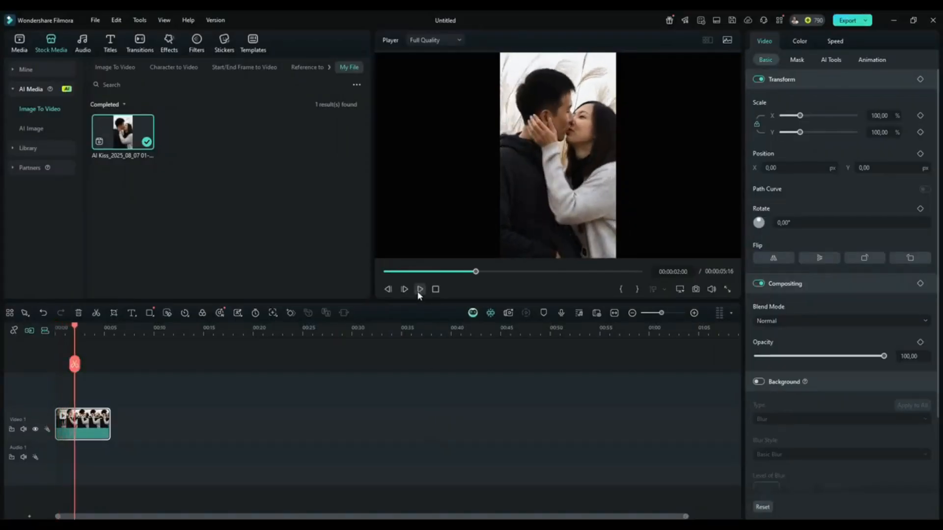
{"action": "left_click", "coordinate": [726, 290]}
{"action": "left_click_drag", "start_coordinate": [306, 514], "coordinate": [11, 513]}
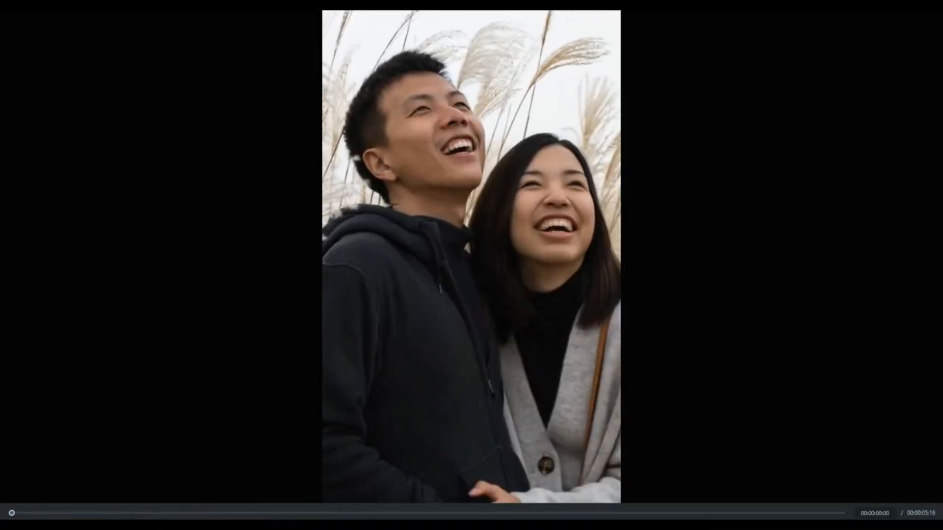
{"action": "key", "text": "space"}
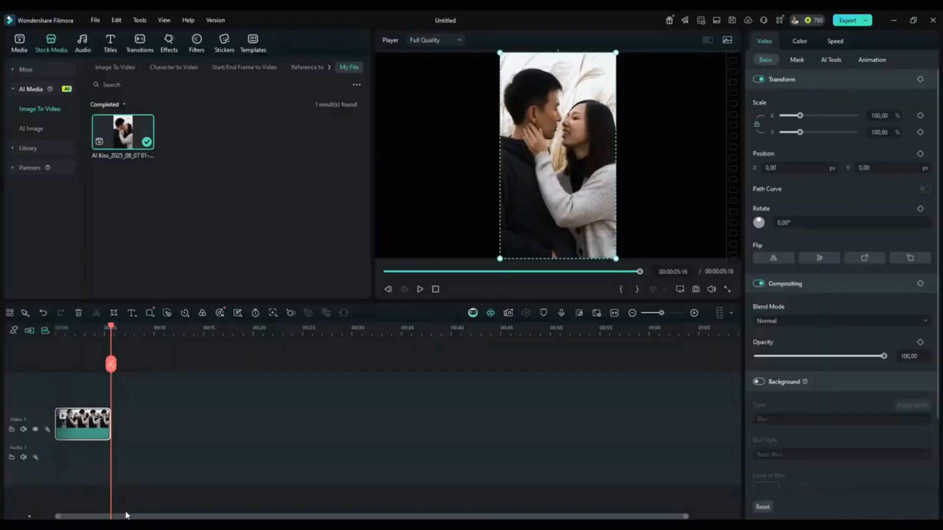
View the original couple.png photo from File Explorer for comparison, and return to Filmora.
{"action": "key", "text": "super+e"}
{"action": "left_click", "coordinate": [373, 237]}
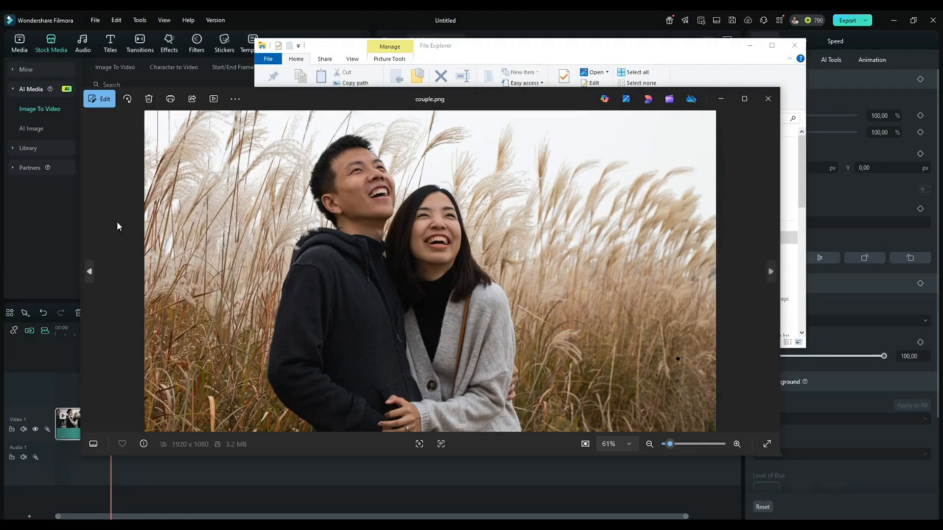
{"action": "left_click", "coordinate": [367, 25]}
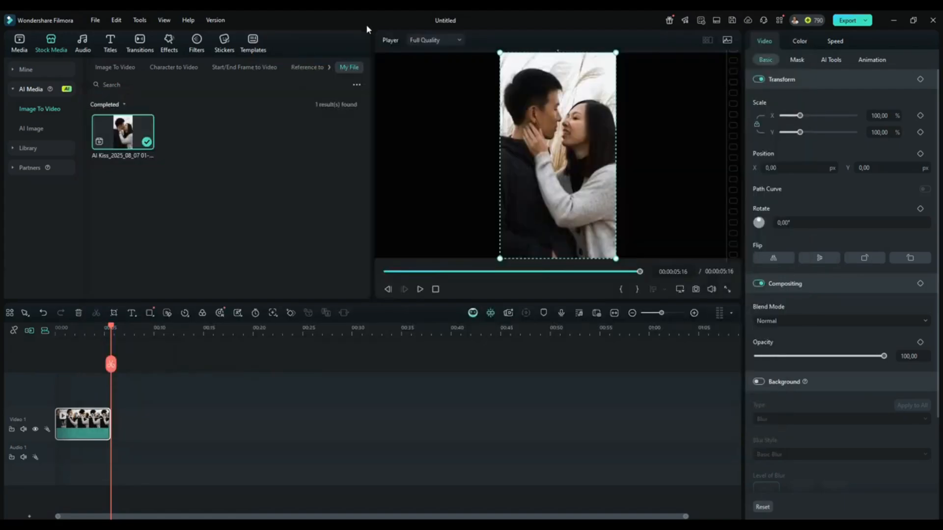
Replay the AI Kiss clip from its start in full screen after viewing the source photo.
{"action": "left_click", "coordinate": [727, 289]}
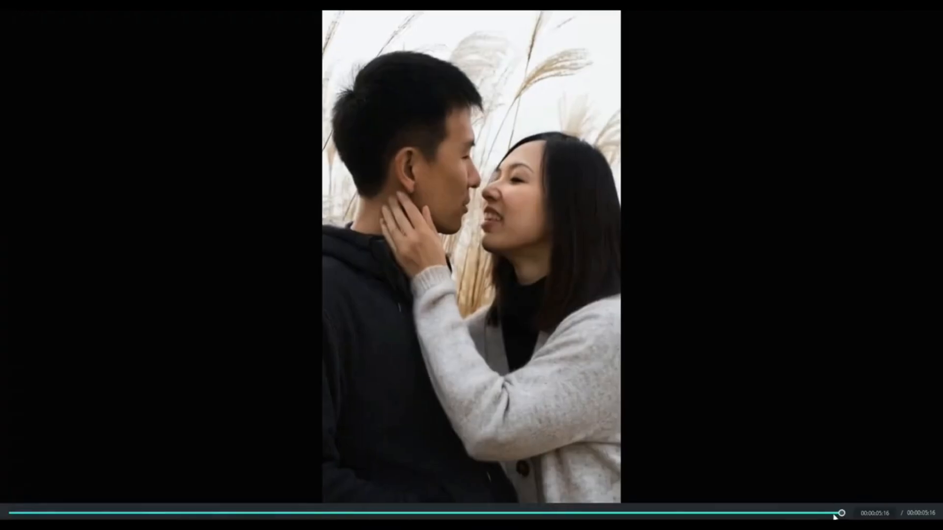
{"action": "left_click_drag", "start_coordinate": [836, 514], "coordinate": [1, 500]}
{"action": "key", "text": "space"}
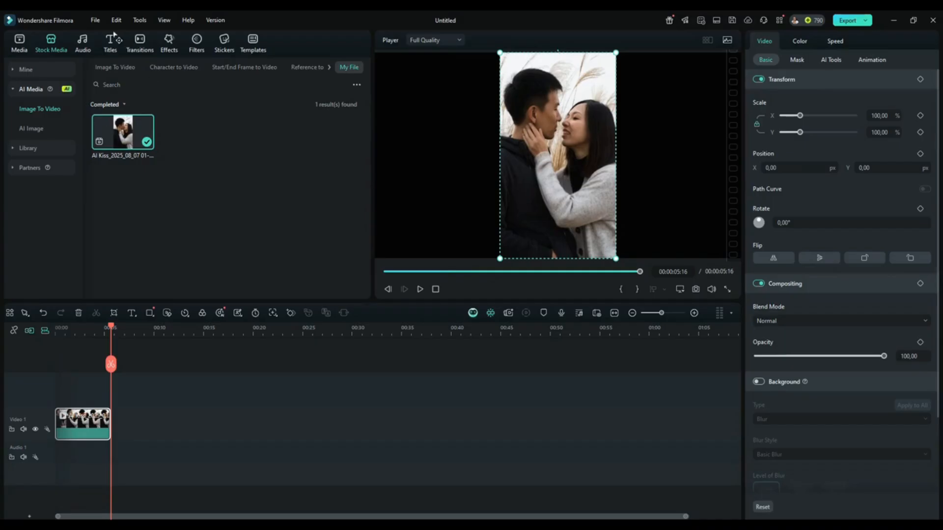
Look through the rest of the Hot templates under Image To Video.
{"action": "left_click", "coordinate": [118, 66]}
{"action": "scroll", "coordinate": [252, 161], "scroll_direction": "down", "scroll_amount": 3}
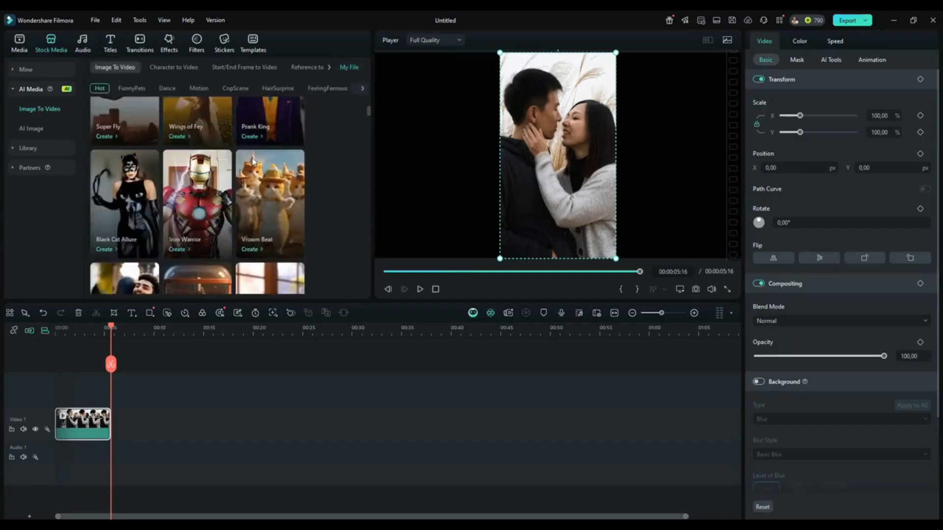
{"action": "scroll", "coordinate": [253, 161], "scroll_direction": "down", "scroll_amount": 10}
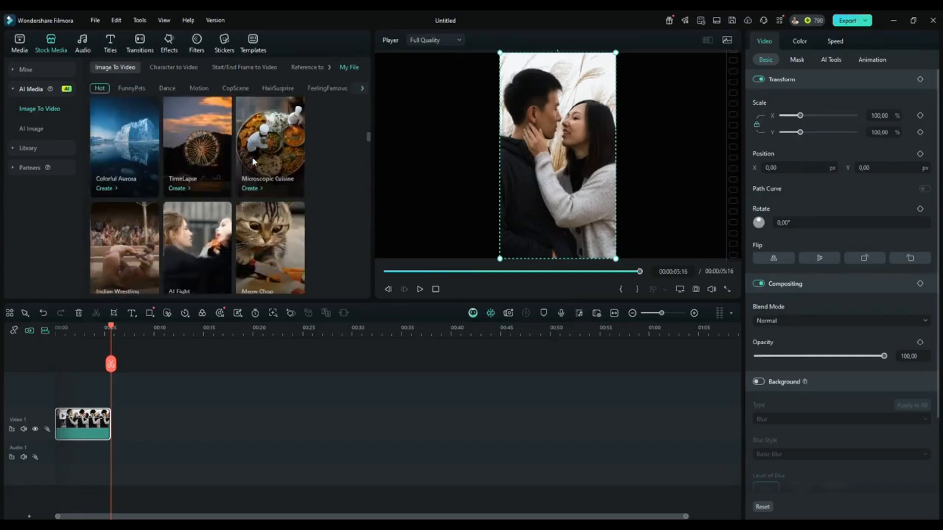
{"action": "scroll", "coordinate": [253, 161], "scroll_direction": "down", "scroll_amount": 10}
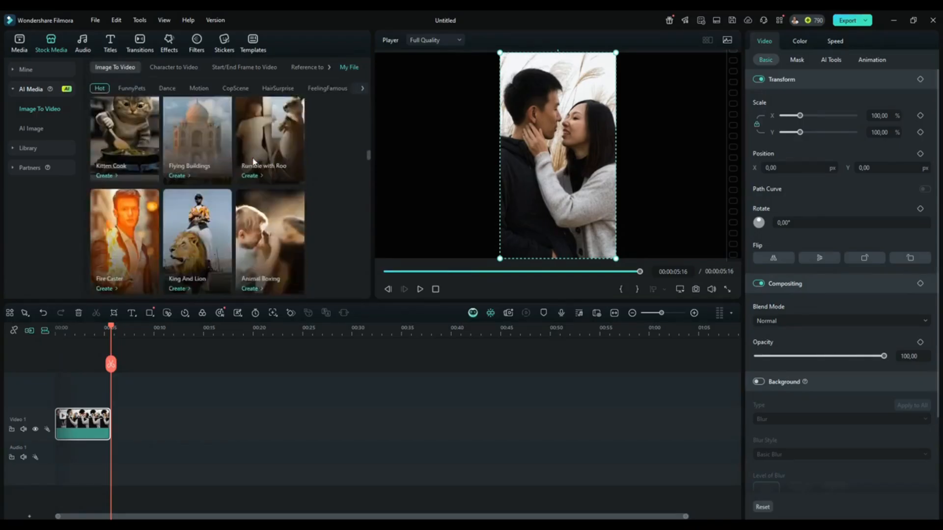
{"action": "scroll", "coordinate": [253, 161], "scroll_direction": "down", "scroll_amount": 3}
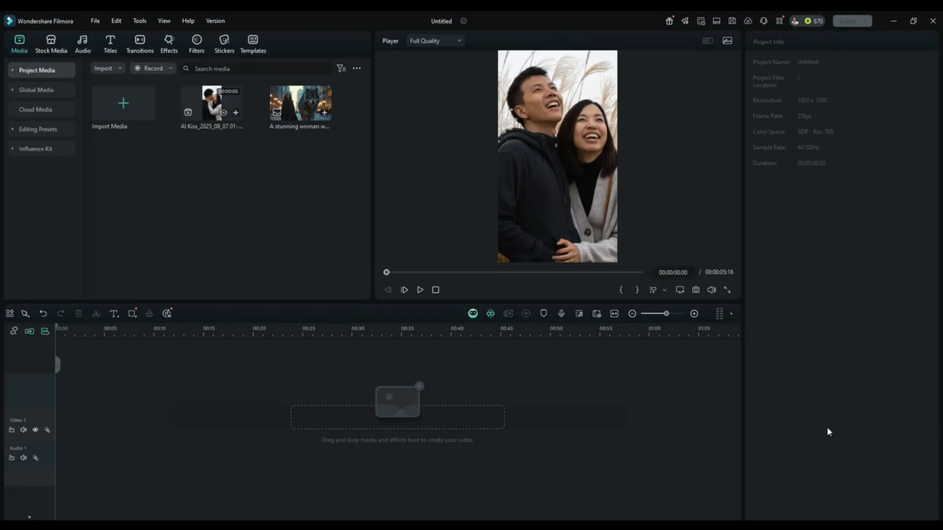
Open the Custom template among the Image To Video templates of AI Media in Stock Media.
{"action": "double_click", "coordinate": [214, 118]}
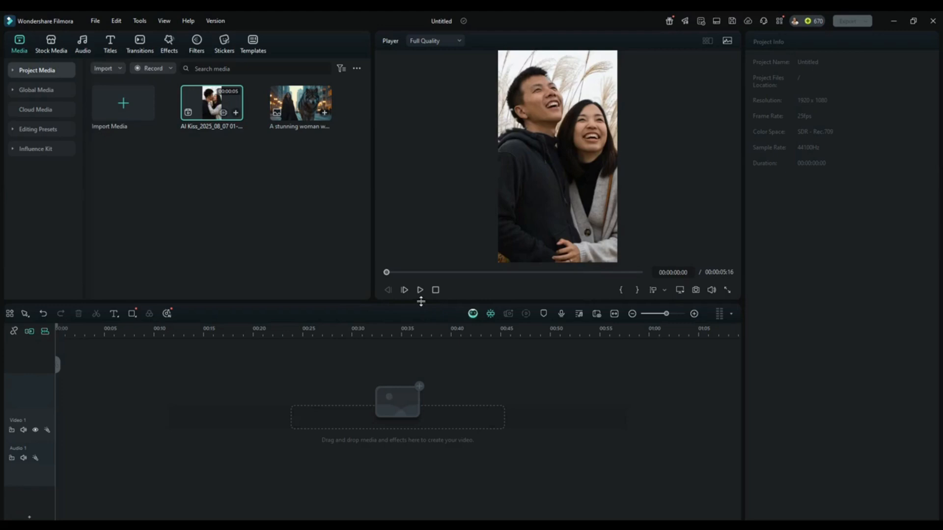
{"action": "left_click", "coordinate": [48, 47]}
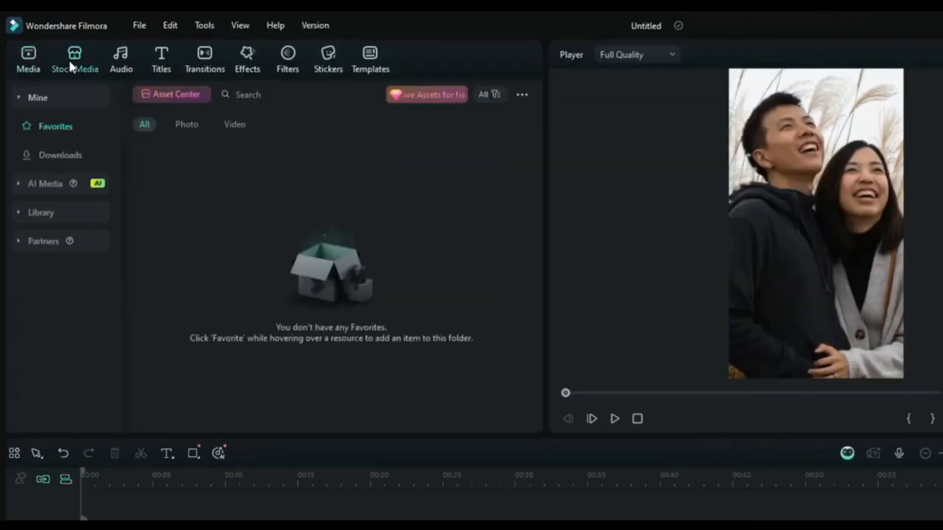
{"action": "left_click", "coordinate": [47, 185]}
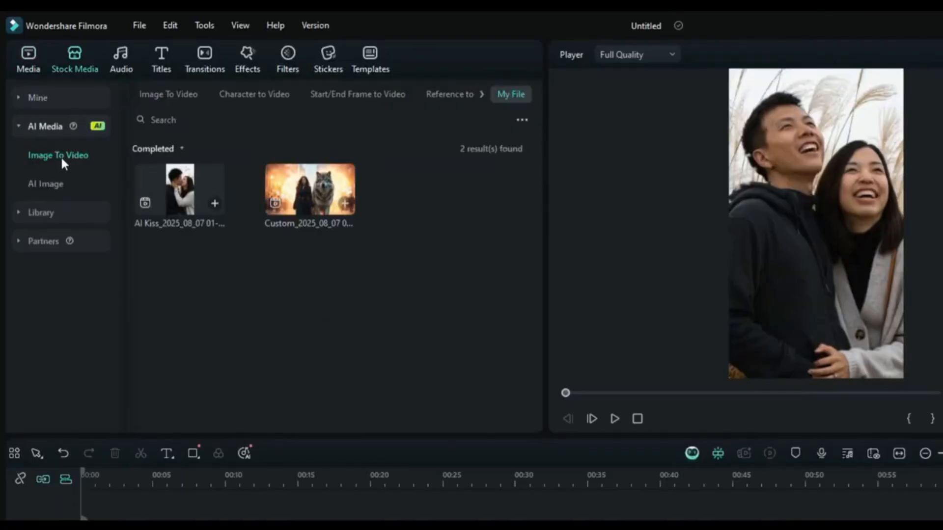
{"action": "left_click", "coordinate": [157, 93]}
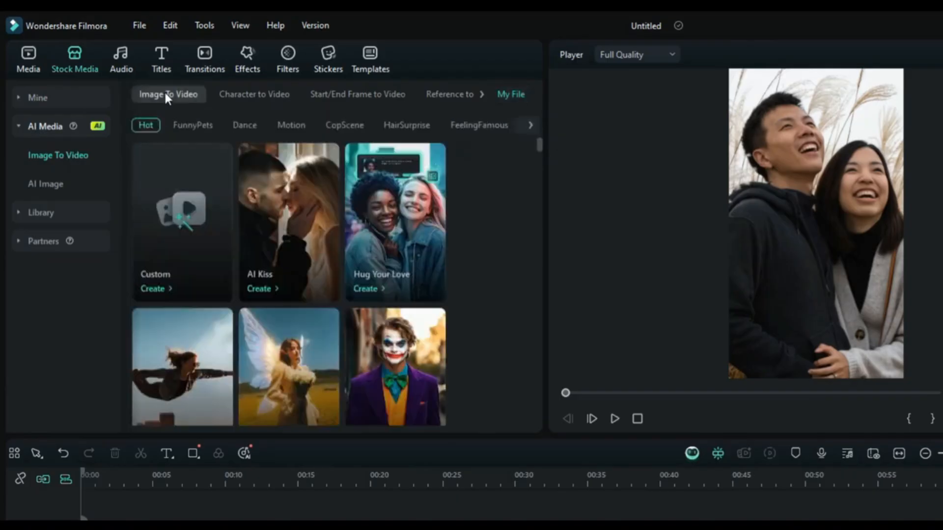
{"action": "left_click", "coordinate": [177, 231]}
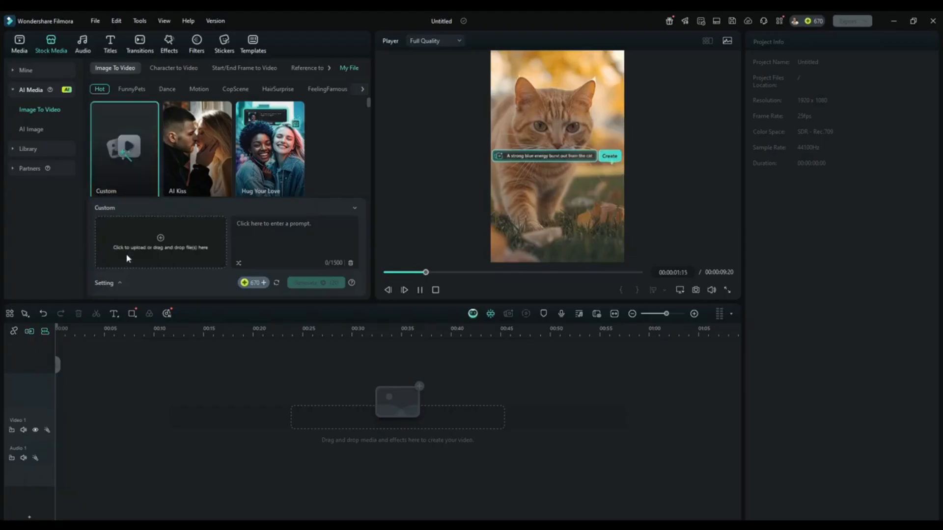
{"action": "left_click", "coordinate": [153, 248]}
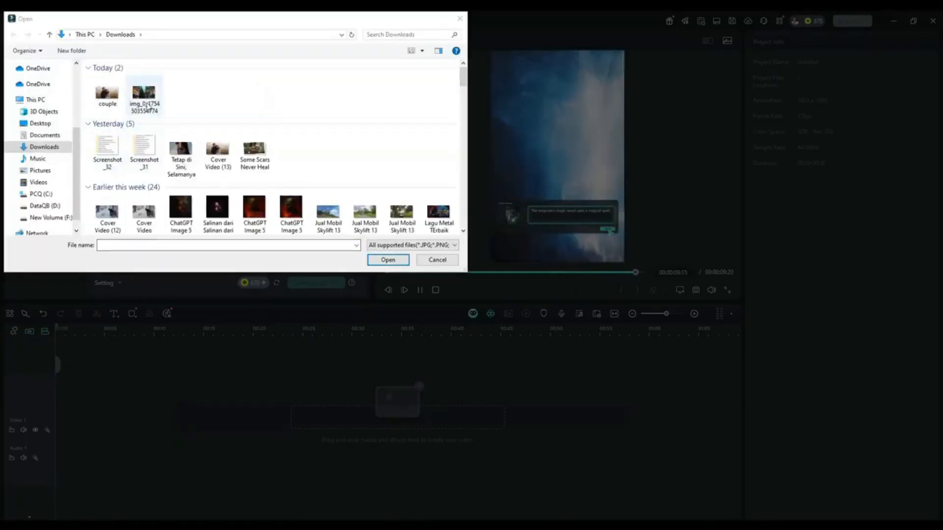
{"action": "double_click", "coordinate": [147, 107]}
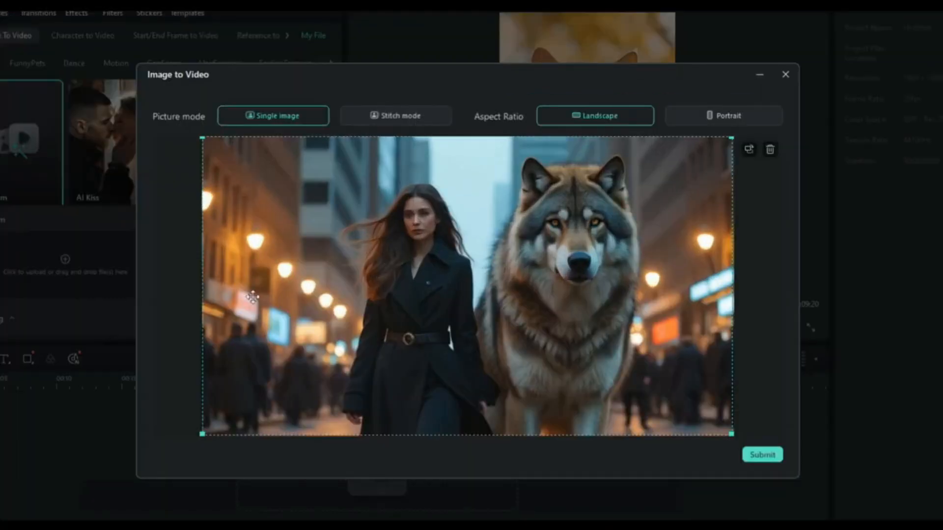
{"action": "left_click", "coordinate": [718, 119]}
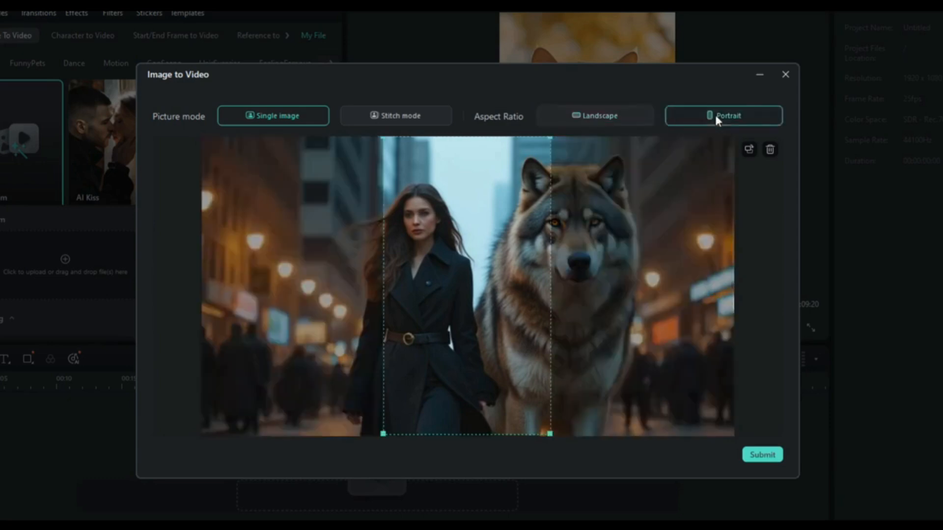
{"action": "left_click", "coordinate": [602, 117]}
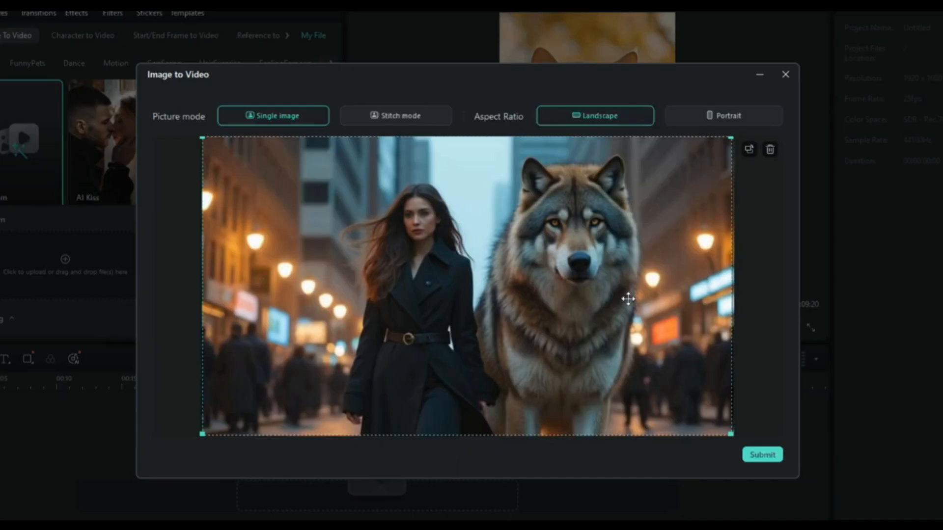
{"action": "left_click", "coordinate": [762, 454]}
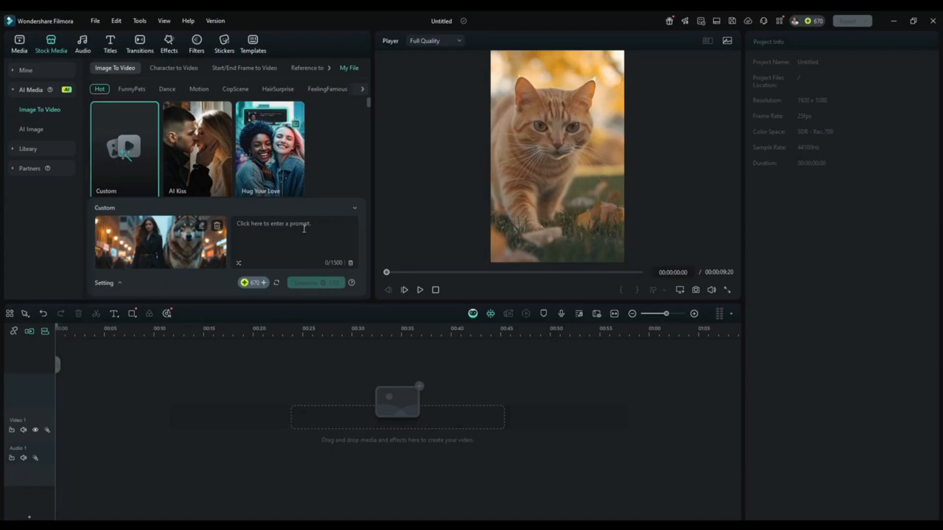
Switch to ChatGPT and examine the wording of the cinematic image-to-video prompt, including its references to the person.
{"action": "key", "text": "alt+Tab"}
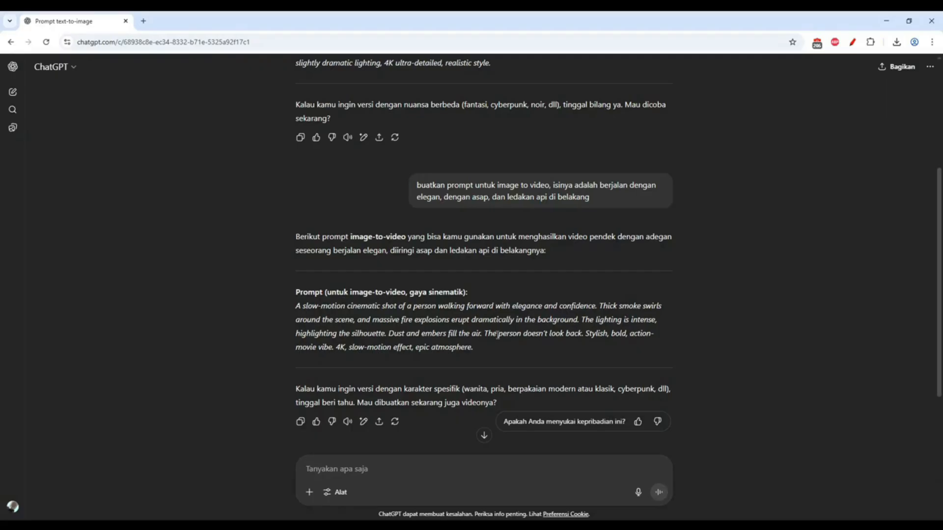
{"action": "scroll", "coordinate": [493, 333], "scroll_direction": "up", "scroll_amount": 1}
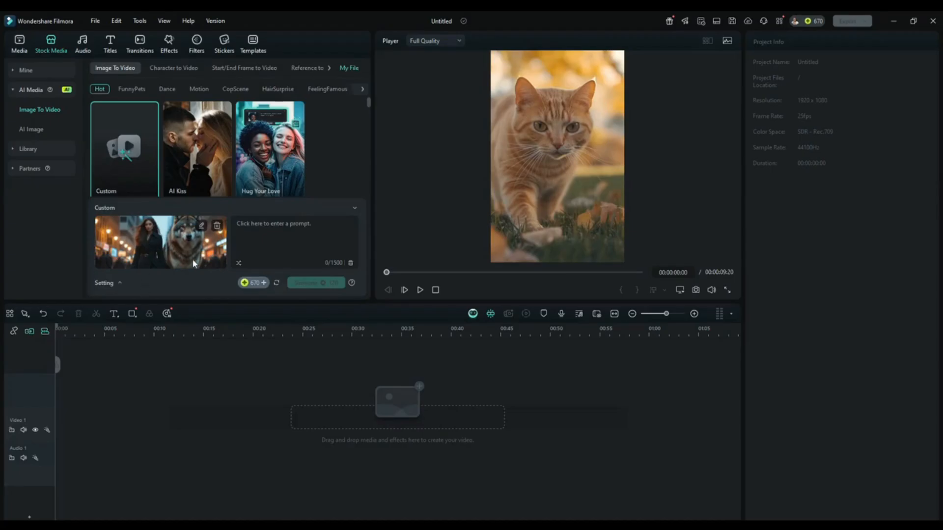
{"action": "key", "text": "alt+Tab"}
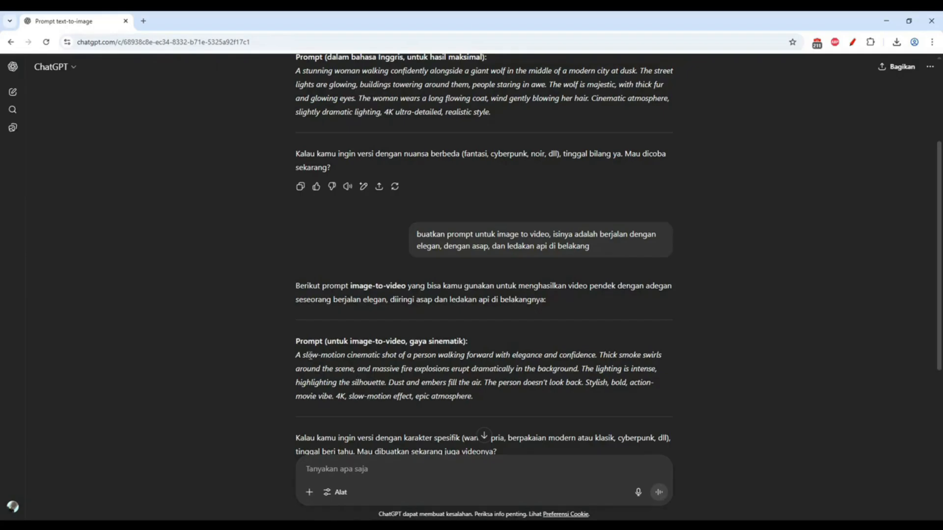
{"action": "left_click_drag", "start_coordinate": [296, 355], "coordinate": [484, 403]}
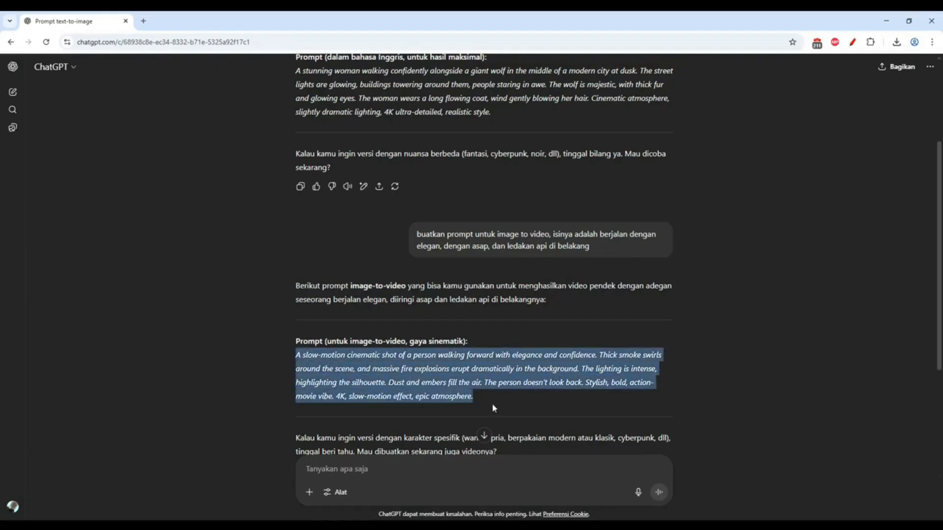
{"action": "left_click", "coordinate": [491, 398]}
{"action": "left_click_drag", "start_coordinate": [408, 355], "coordinate": [440, 355]}
{"action": "left_click", "coordinate": [571, 405]}
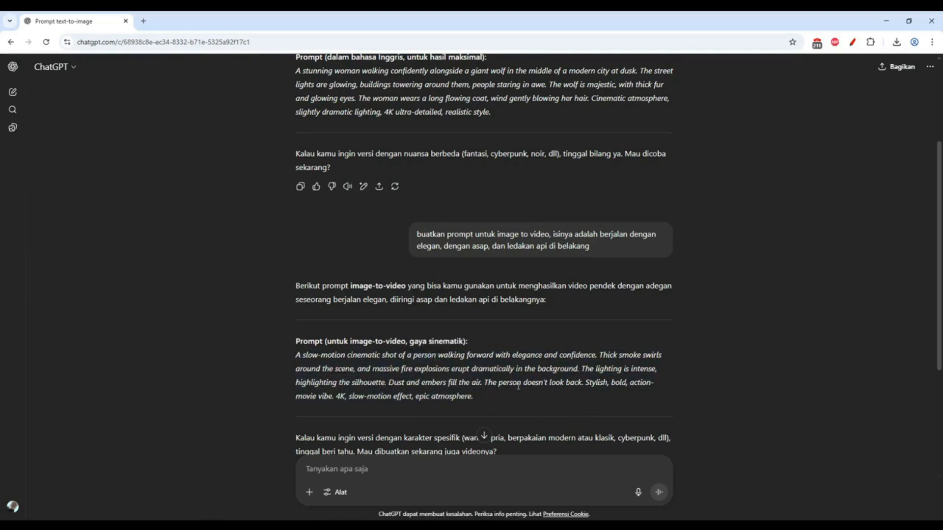
{"action": "left_click_drag", "start_coordinate": [484, 383], "coordinate": [524, 384]}
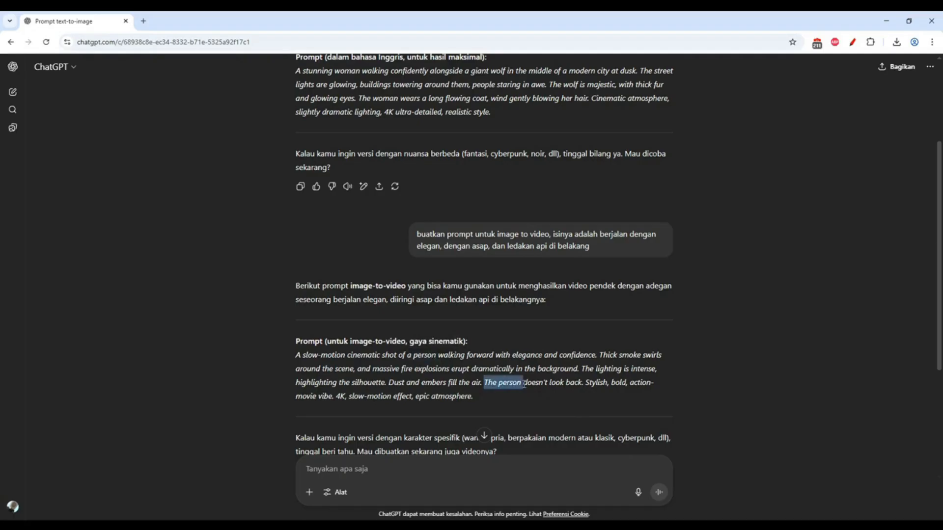
{"action": "left_click", "coordinate": [408, 365]}
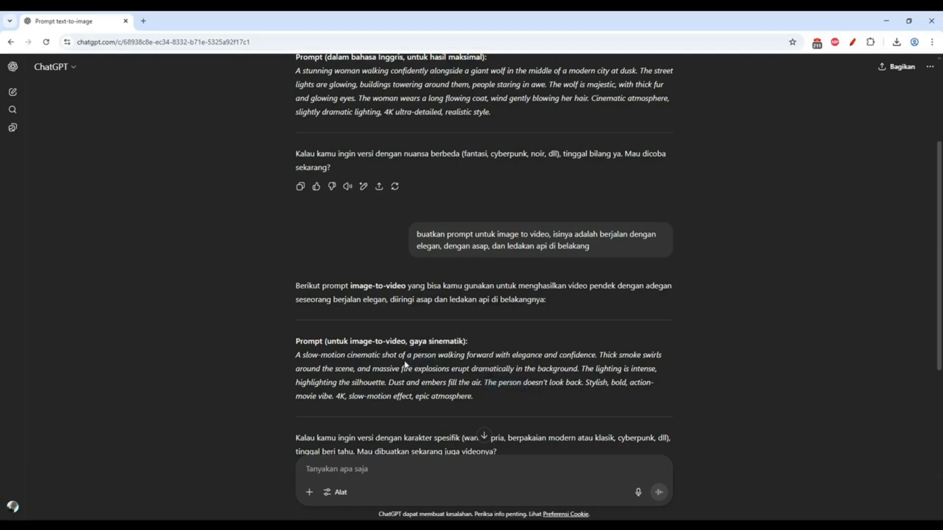
{"action": "left_click_drag", "start_coordinate": [412, 354], "coordinate": [437, 357]}
{"action": "left_click", "coordinate": [442, 364]}
Copy the cinematic image-to-video prompt from ChatGPT into the Custom template's prompt in Filmora, without the trailing blank line.
{"action": "left_click_drag", "start_coordinate": [493, 408], "coordinate": [296, 366]}
{"action": "right_click", "coordinate": [297, 366]}
{"action": "left_click", "coordinate": [315, 373]}
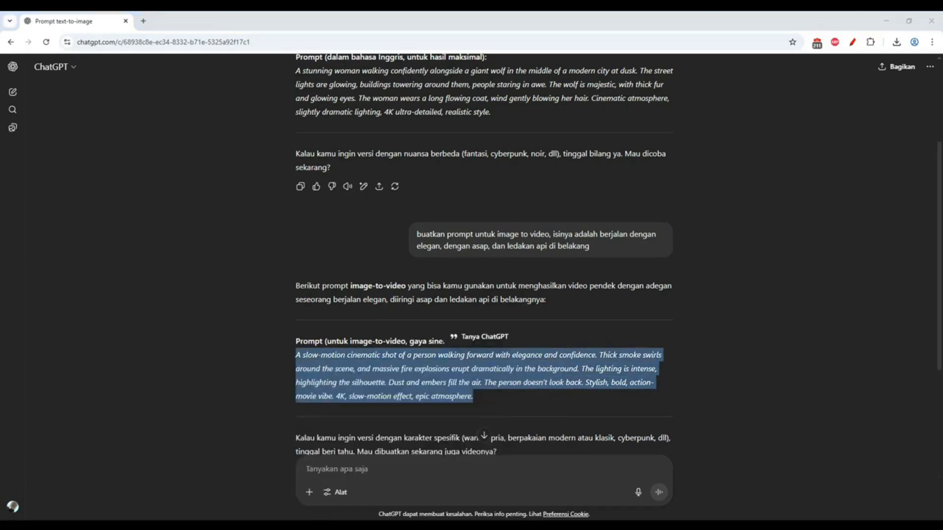
{"action": "key", "text": "alt+Tab"}
{"action": "left_click", "coordinate": [281, 224]}
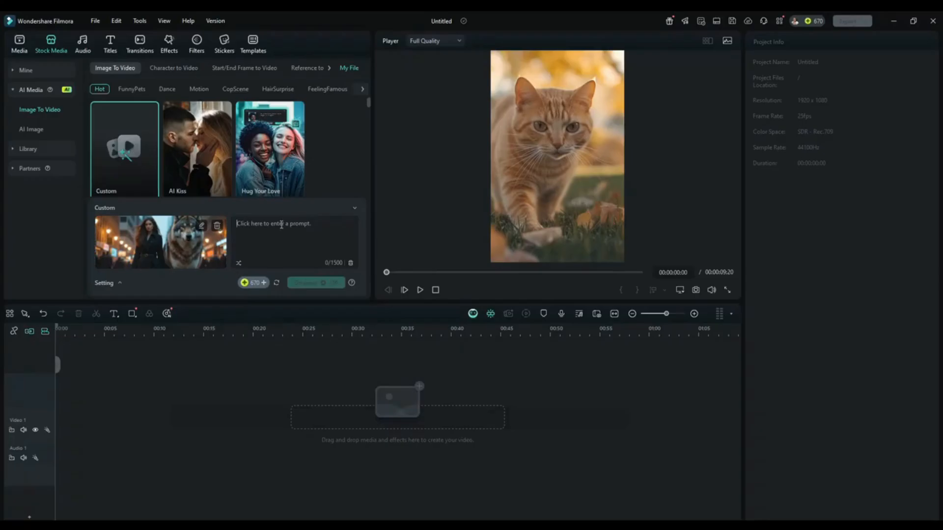
{"action": "key", "text": "ctrl+v"}
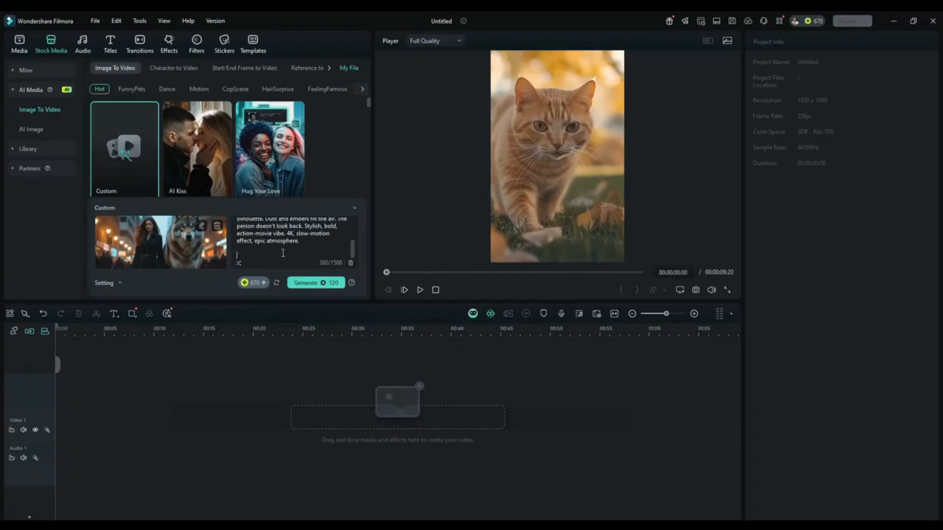
{"action": "key", "text": "BackSpace"}
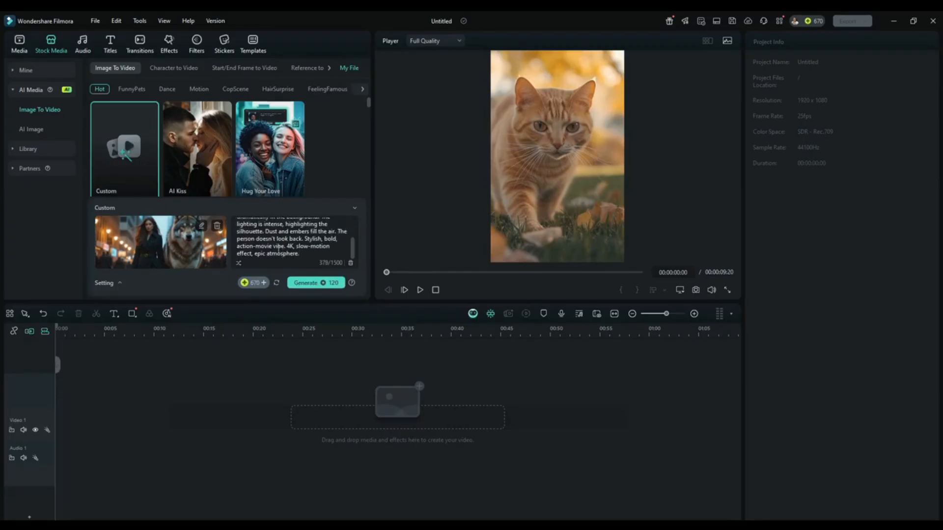
{"action": "scroll", "coordinate": [269, 231], "scroll_direction": "up", "scroll_amount": 3}
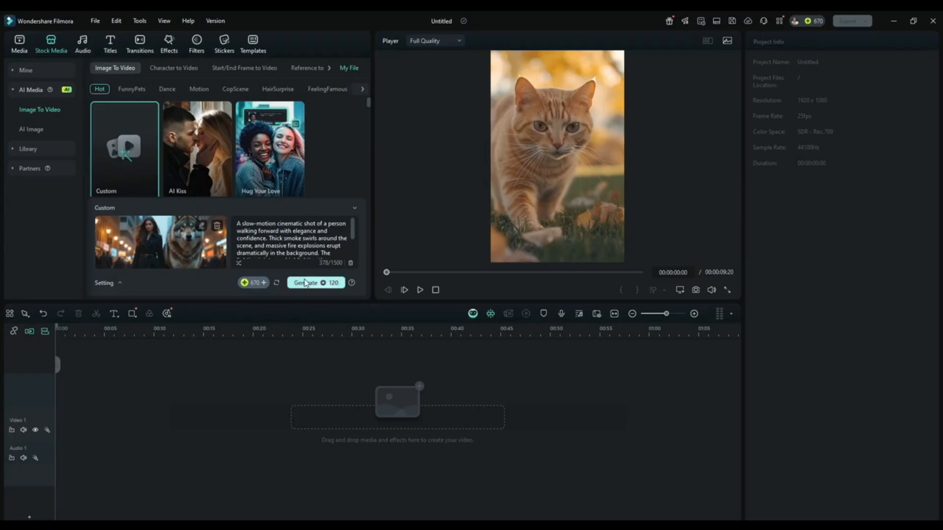
Place the completed Custom video from My File at the start of the Video 1 track, dismissing the project-settings question unanswered.
{"action": "left_click", "coordinate": [355, 68]}
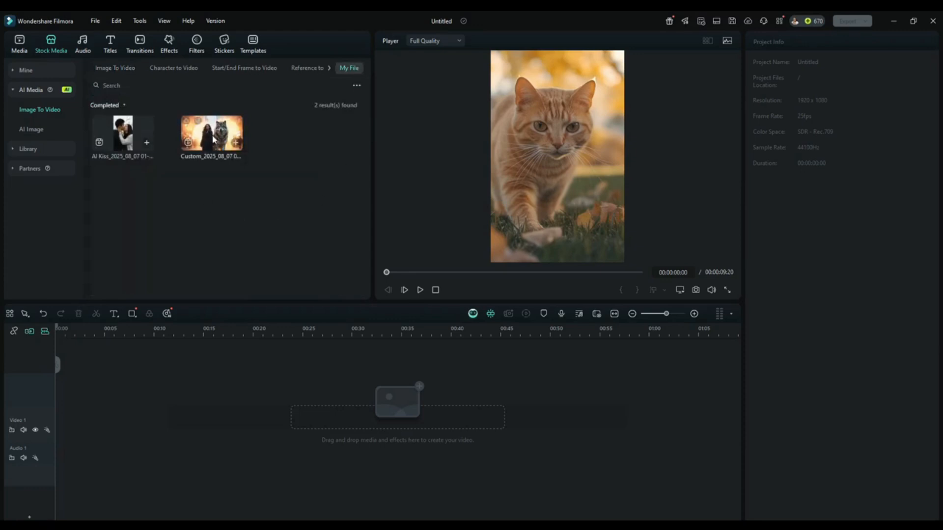
{"action": "left_click", "coordinate": [213, 140]}
{"action": "left_click_drag", "start_coordinate": [214, 140], "coordinate": [83, 423]}
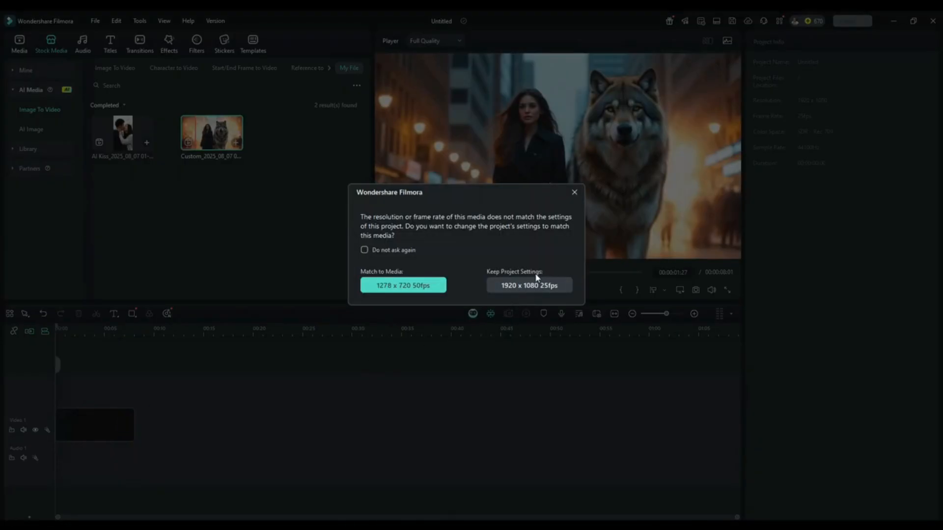
{"action": "left_click", "coordinate": [574, 193]}
Open the settings of the Custom template under Image To Video.
{"action": "left_click", "coordinate": [129, 69]}
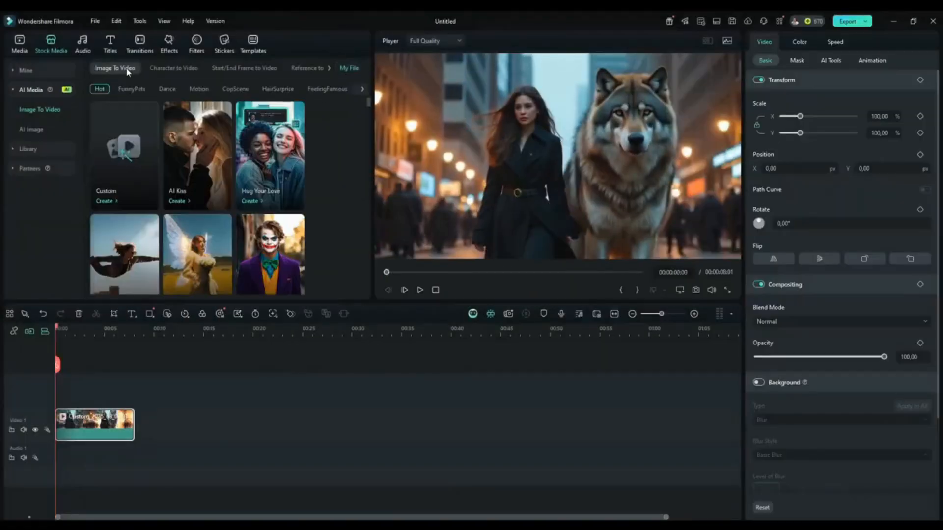
{"action": "left_click", "coordinate": [127, 170]}
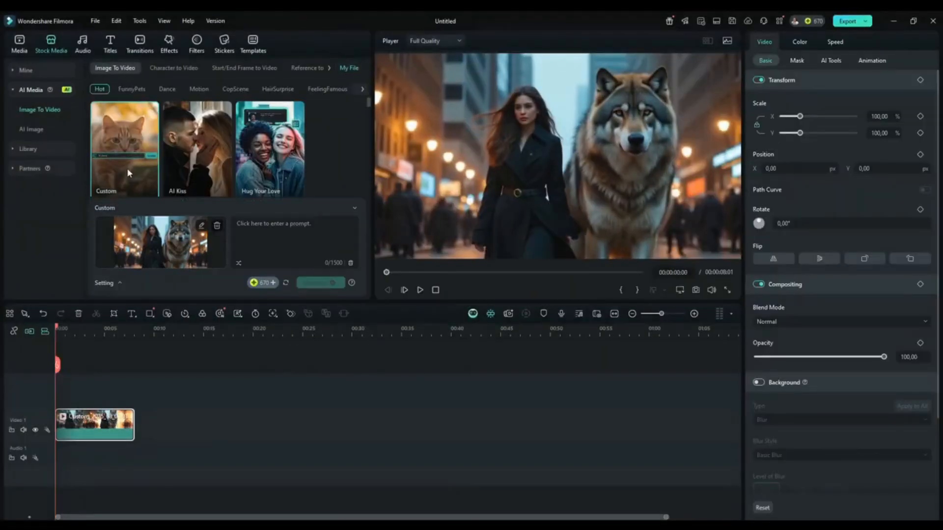
{"action": "left_click", "coordinate": [119, 282]}
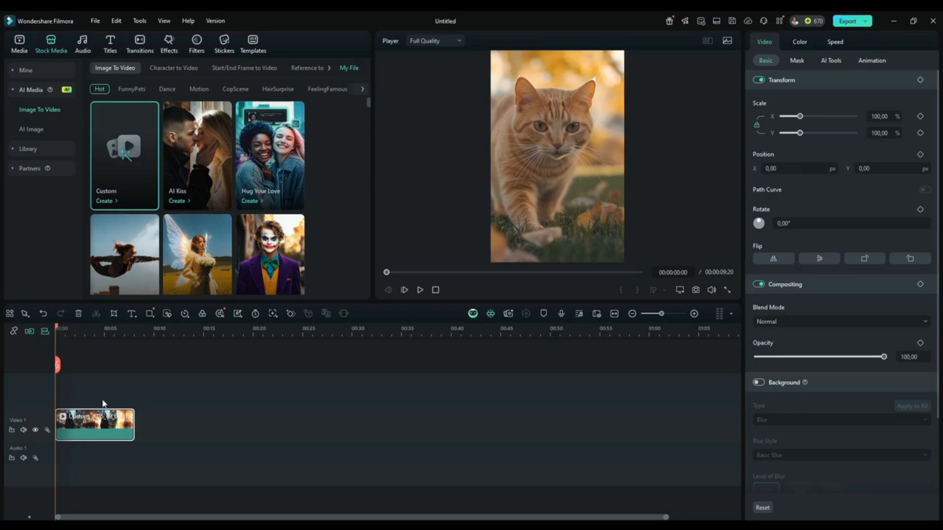
Play the Custom clip of the woman and wolf from the timeline in full screen.
{"action": "left_click", "coordinate": [86, 424]}
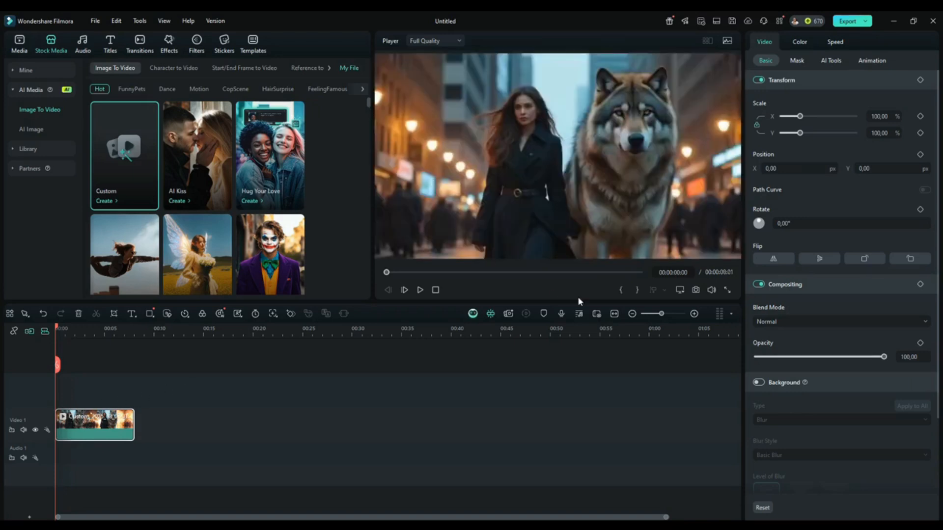
{"action": "left_click", "coordinate": [727, 290]}
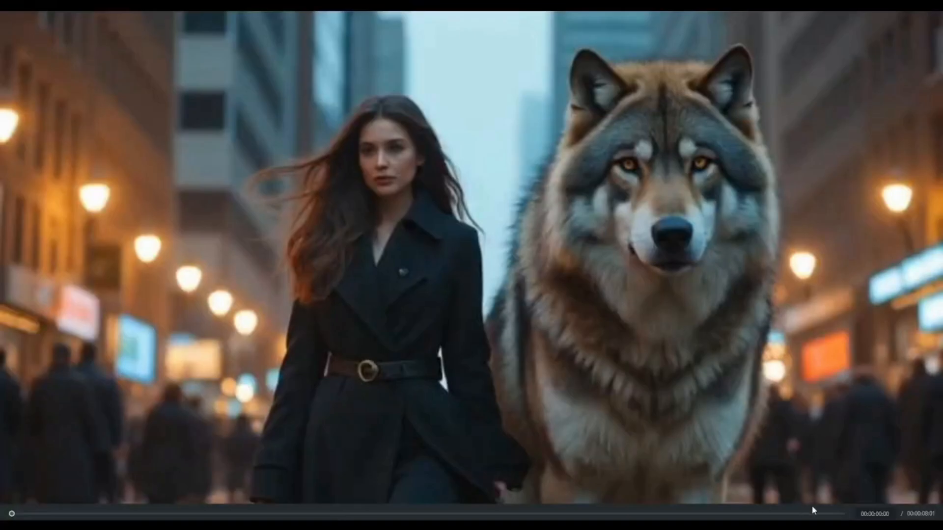
{"action": "key", "text": "space"}
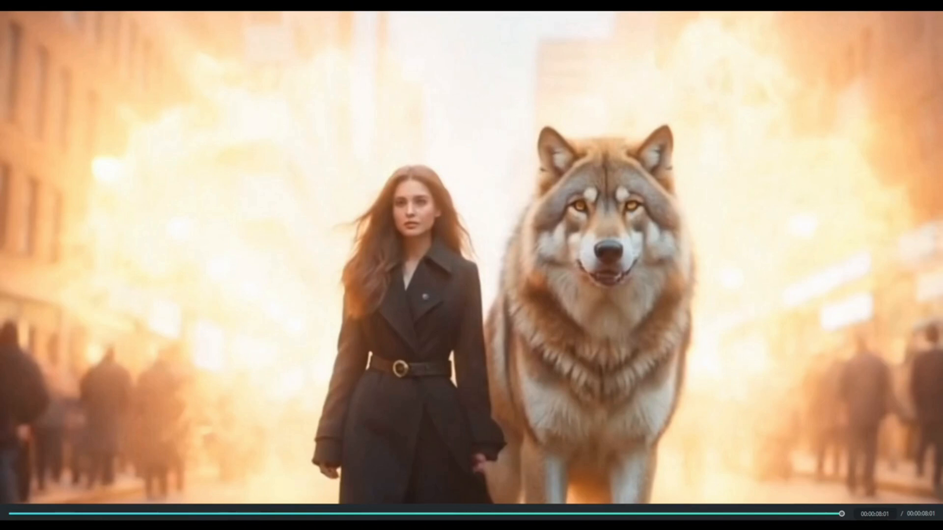
{"action": "key", "text": "space"}
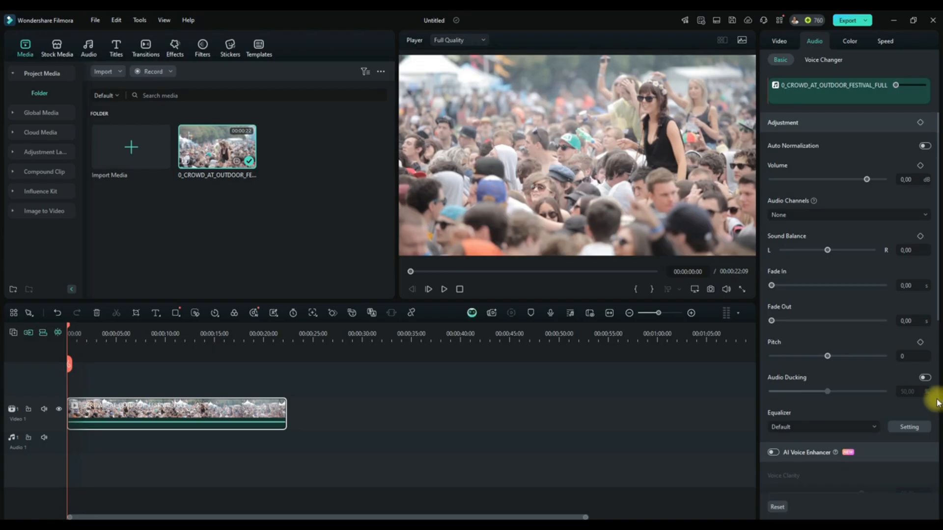
Preview the start of the outdoor festival crowd clip and open the AI Music tool among the audio resources.
{"action": "left_click", "coordinate": [444, 289]}
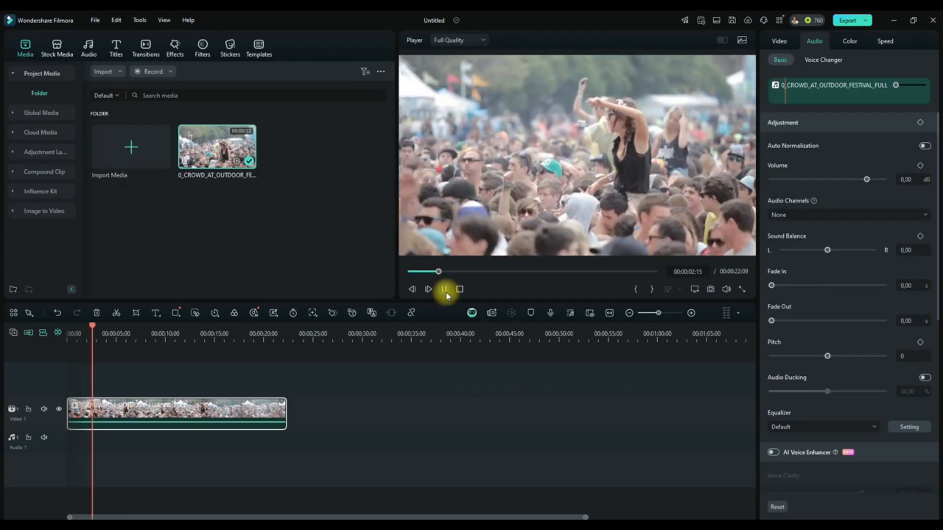
{"action": "left_click", "coordinate": [443, 289]}
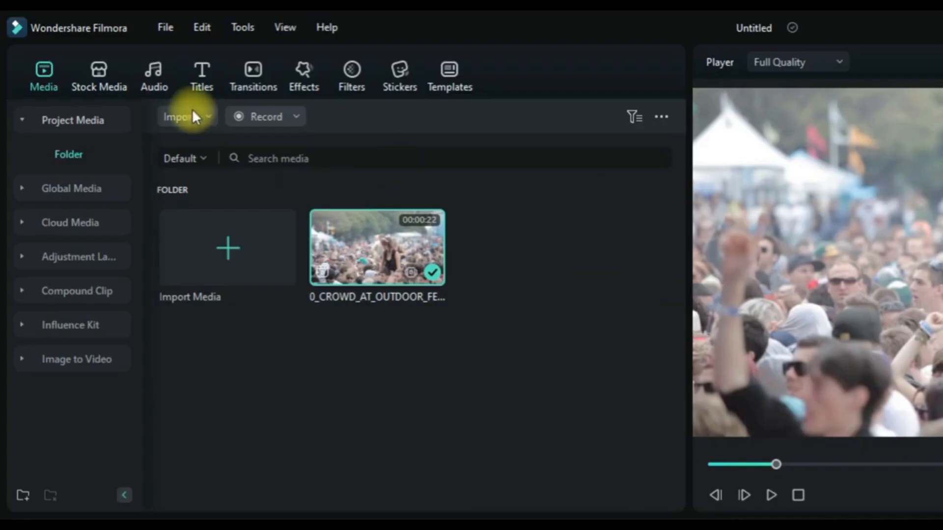
{"action": "left_click", "coordinate": [166, 83]}
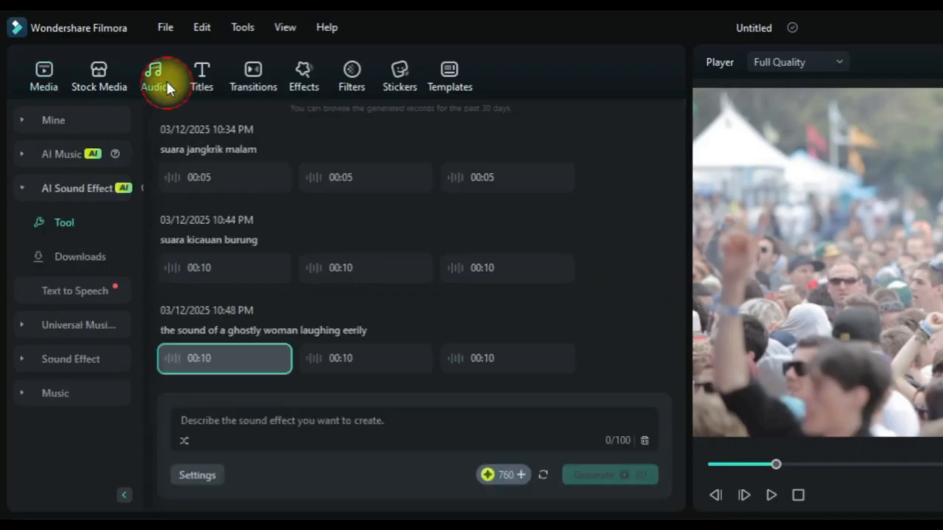
{"action": "left_click", "coordinate": [17, 193]}
{"action": "left_click", "coordinate": [47, 155]}
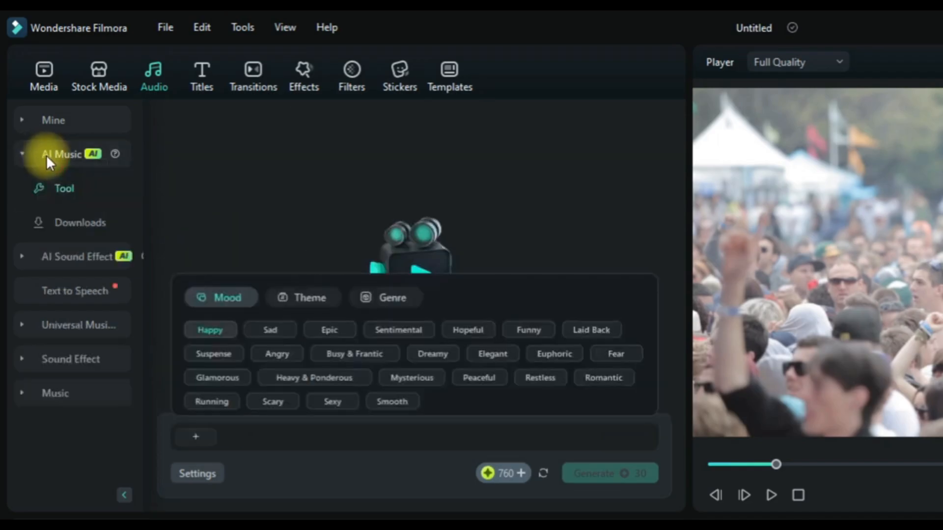
{"action": "left_click", "coordinate": [52, 197]}
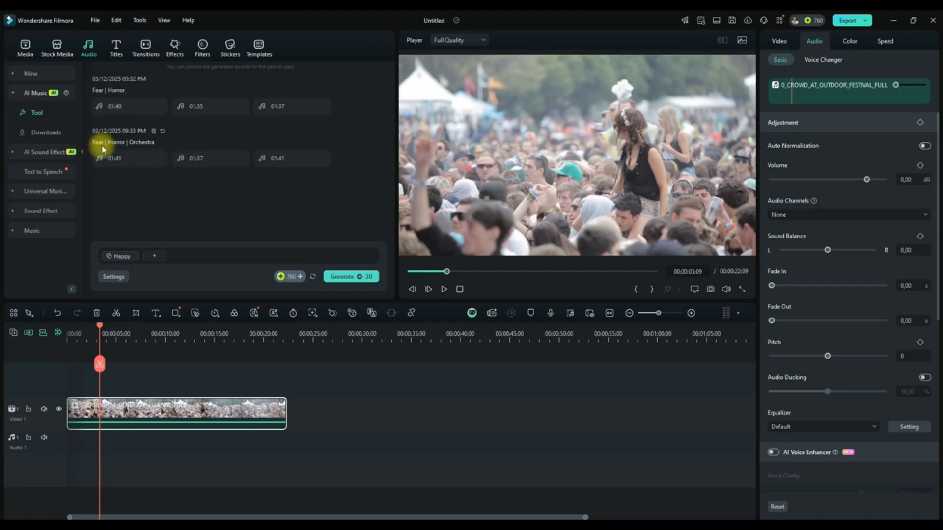
Listen to the three generated tracks of the Fear | Horror | Orchestra music record.
{"action": "left_click", "coordinate": [181, 163]}
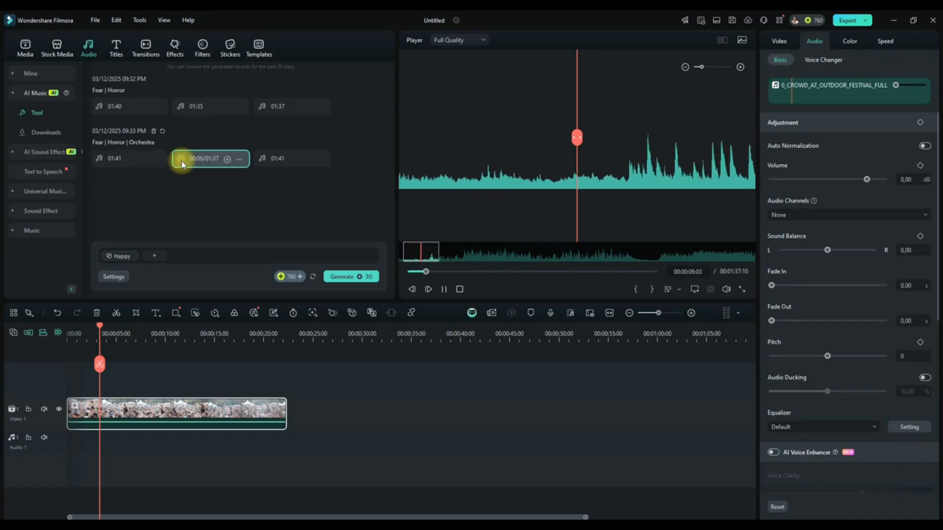
{"action": "left_click", "coordinate": [182, 163]}
{"action": "left_click", "coordinate": [261, 162]}
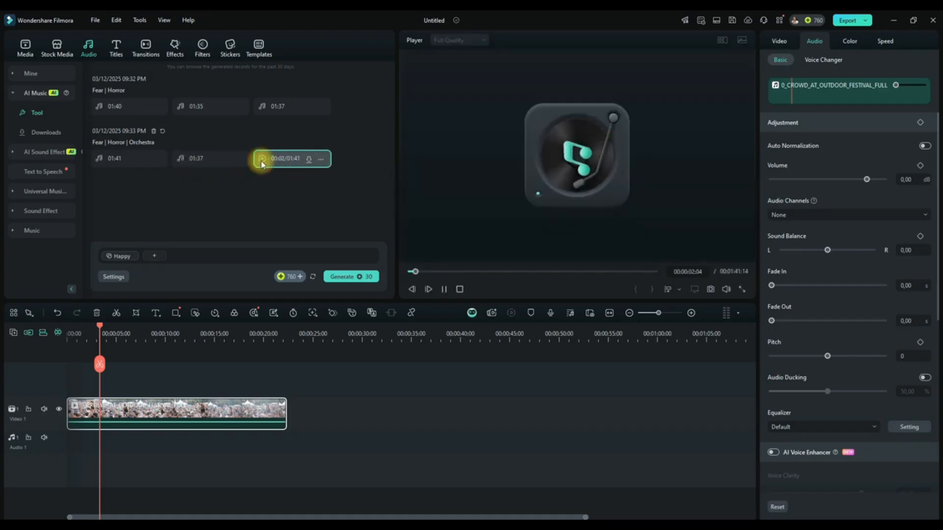
{"action": "left_click", "coordinate": [100, 159]}
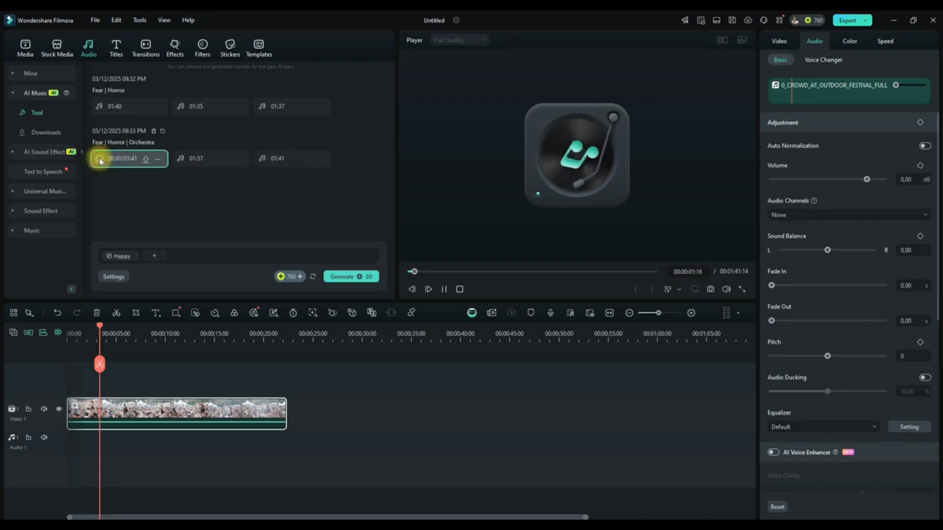
{"action": "left_click", "coordinate": [100, 159]}
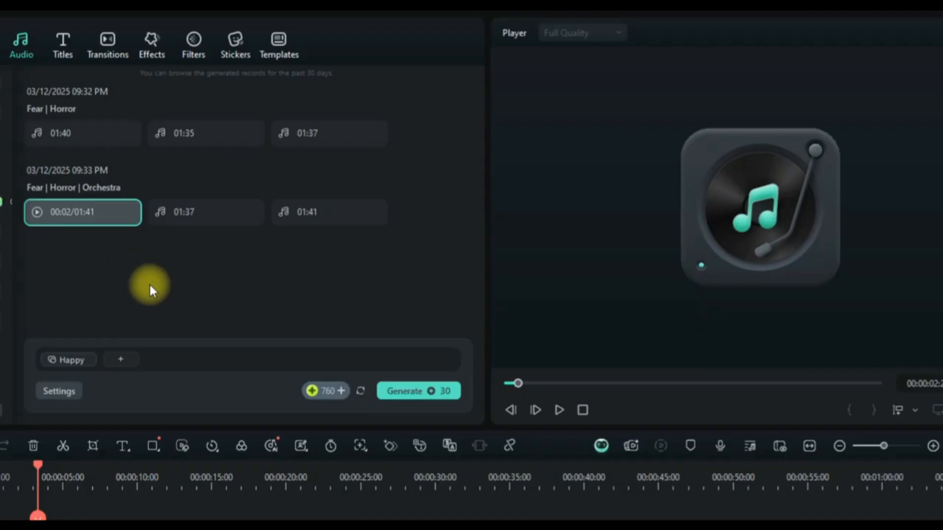
Replace the Happy tag of the new AI Music track with the Scary mood.
{"action": "left_click", "coordinate": [96, 352]}
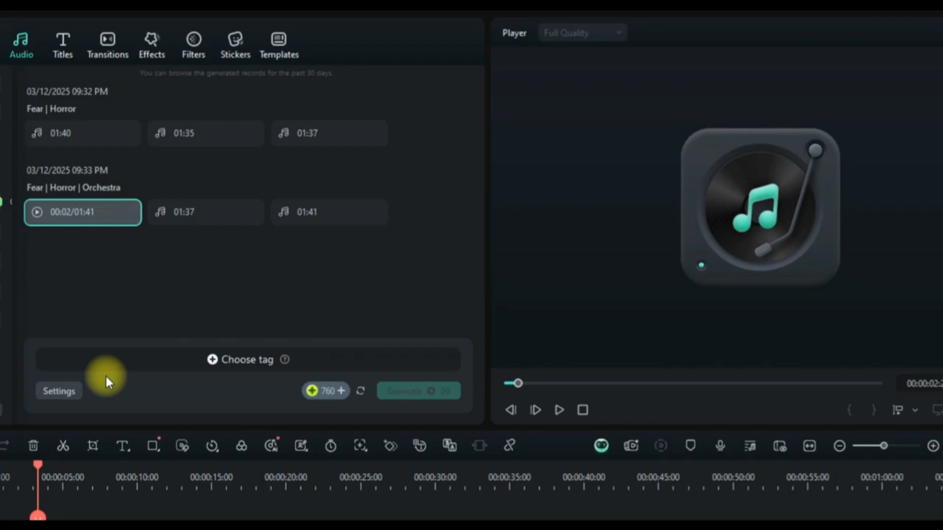
{"action": "left_click", "coordinate": [214, 360]}
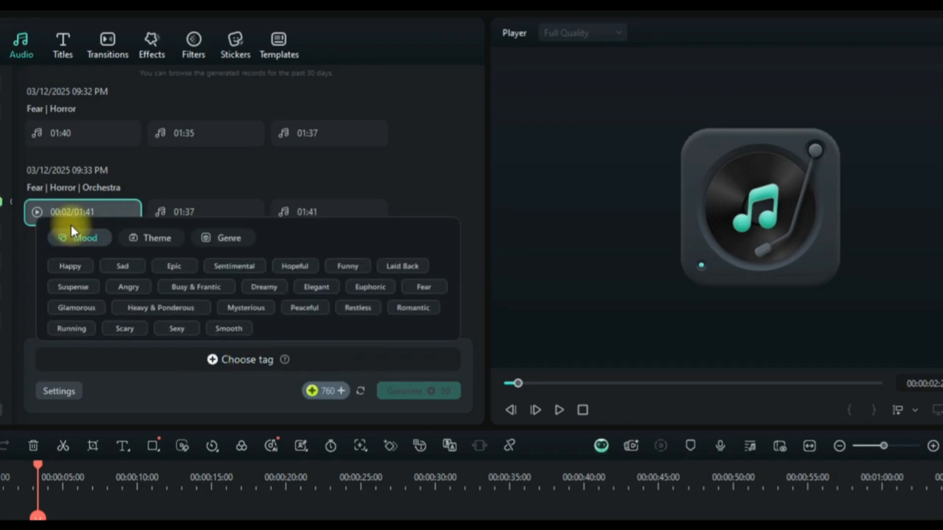
{"action": "left_click", "coordinate": [128, 330]}
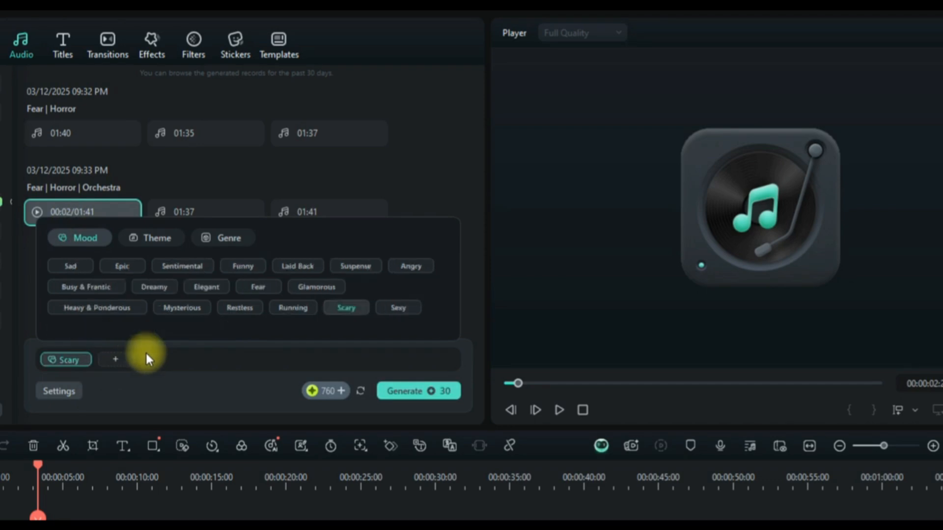
Add the Drama theme and the Rock genre to the Scary mood tag of the new AI Music track.
{"action": "left_click", "coordinate": [111, 360]}
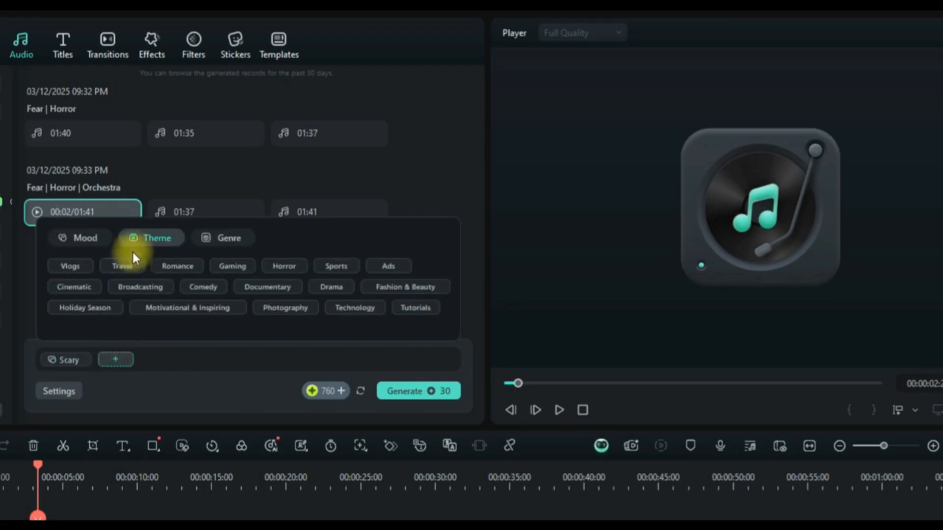
{"action": "left_click", "coordinate": [74, 237]}
{"action": "left_click", "coordinate": [157, 238]}
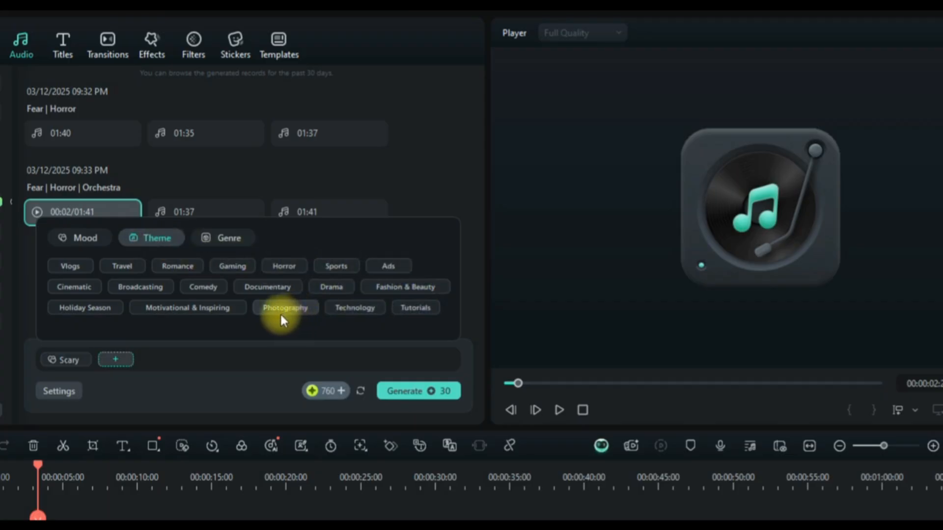
{"action": "left_click", "coordinate": [331, 289]}
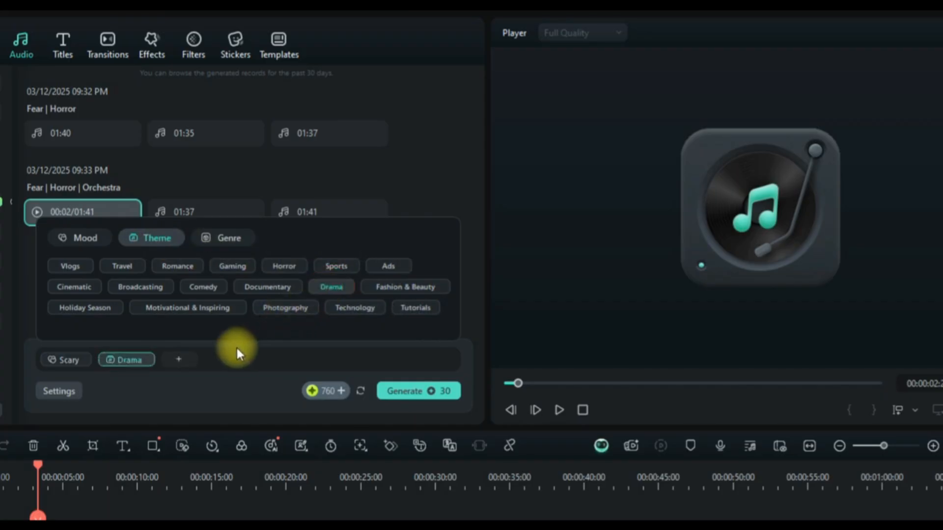
{"action": "left_click", "coordinate": [221, 237]}
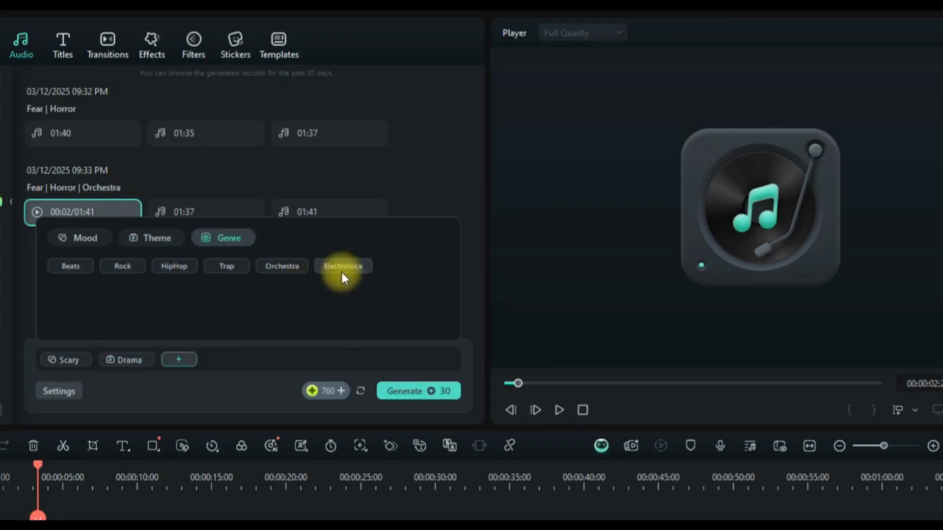
{"action": "left_click", "coordinate": [124, 265]}
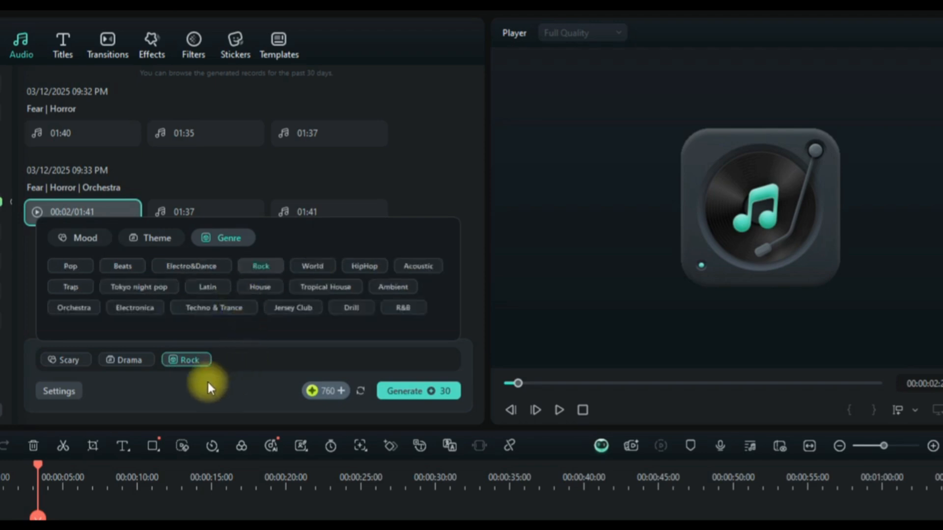
Try the High tempo in the music generation settings and return it to Normal.
{"action": "left_click", "coordinate": [60, 399]}
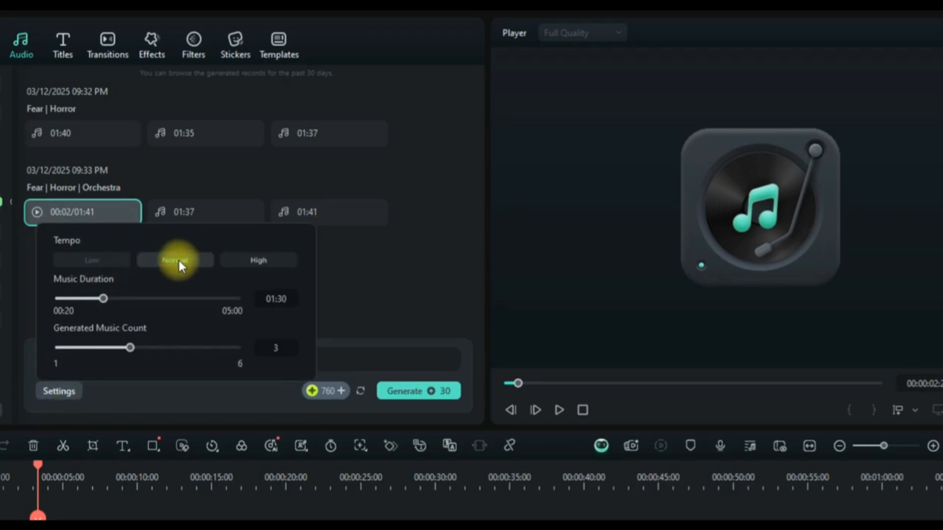
{"action": "left_click", "coordinate": [259, 260]}
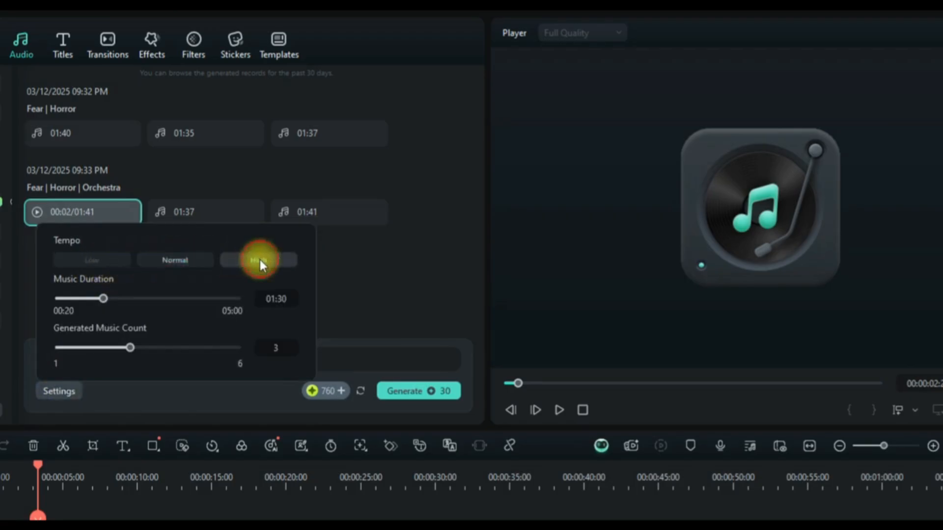
{"action": "left_click", "coordinate": [199, 260]}
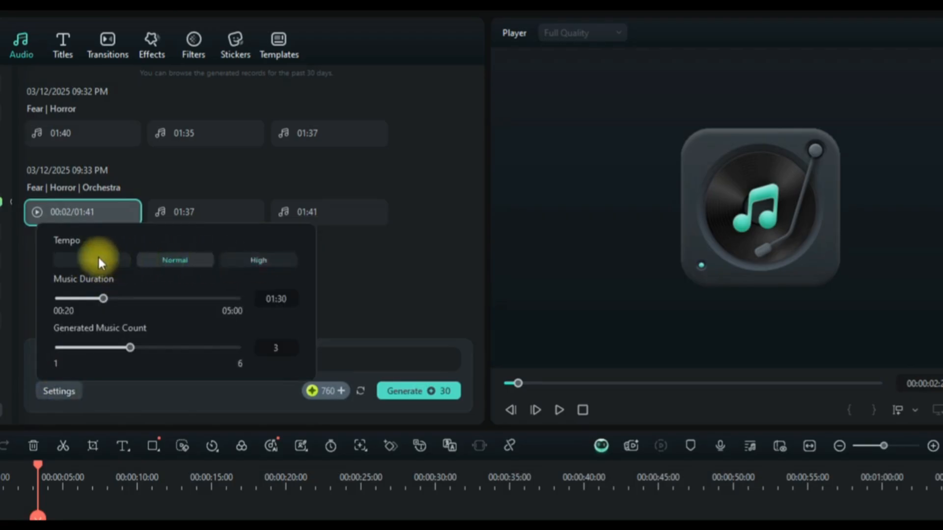
{"action": "left_click", "coordinate": [59, 391]}
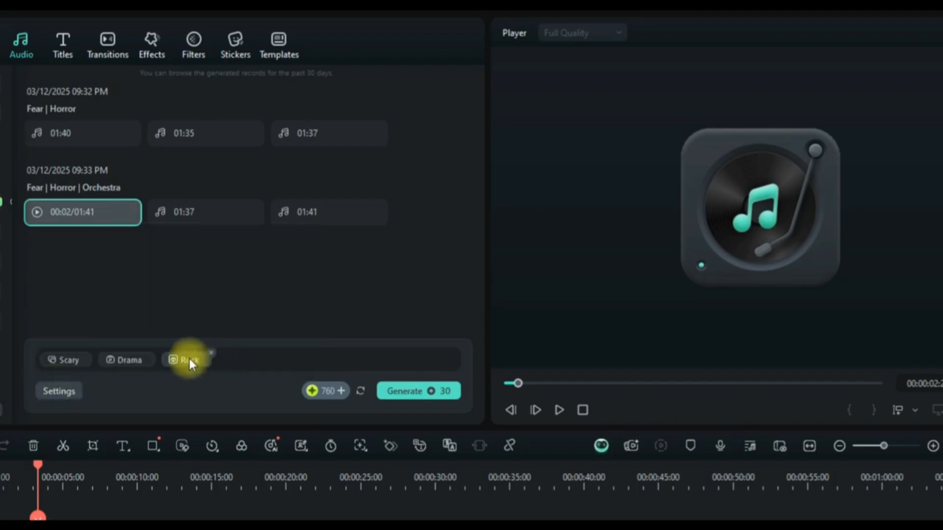
Replace the Rock tag with the Orchestra genre and set the music tempo to Low.
{"action": "left_click", "coordinate": [210, 351]}
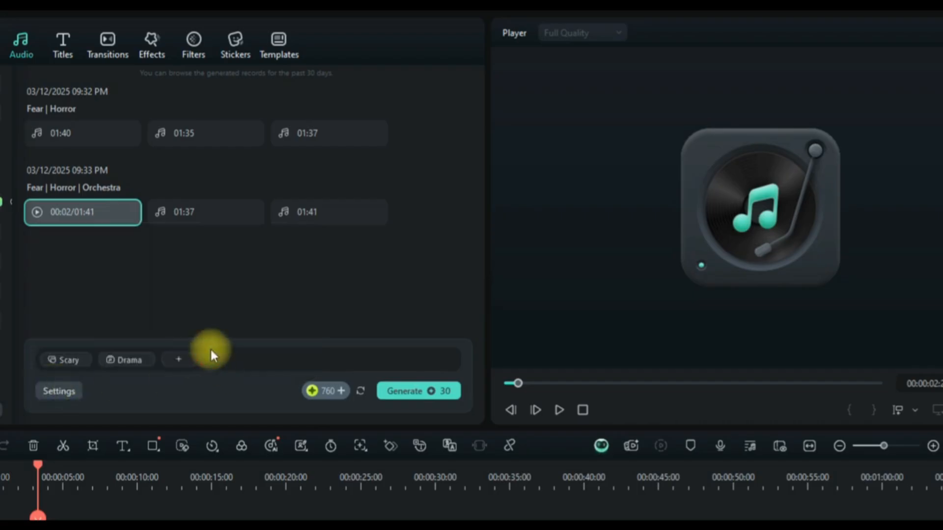
{"action": "left_click", "coordinate": [182, 361]}
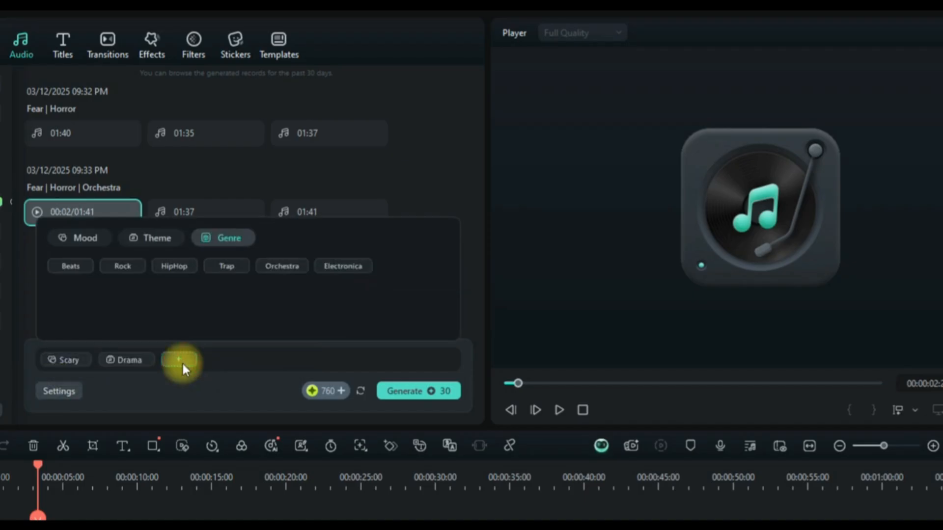
{"action": "left_click", "coordinate": [281, 266]}
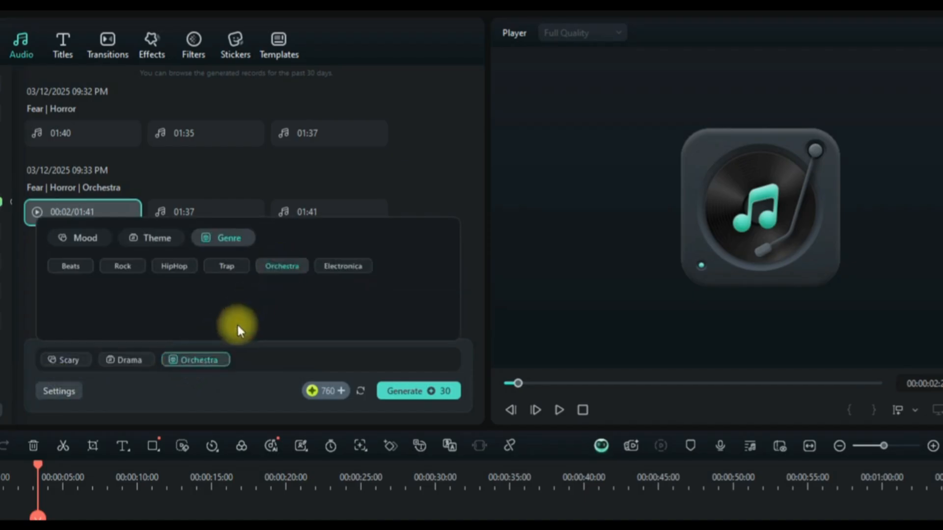
{"action": "left_click", "coordinate": [56, 391]}
{"action": "left_click", "coordinate": [90, 261]}
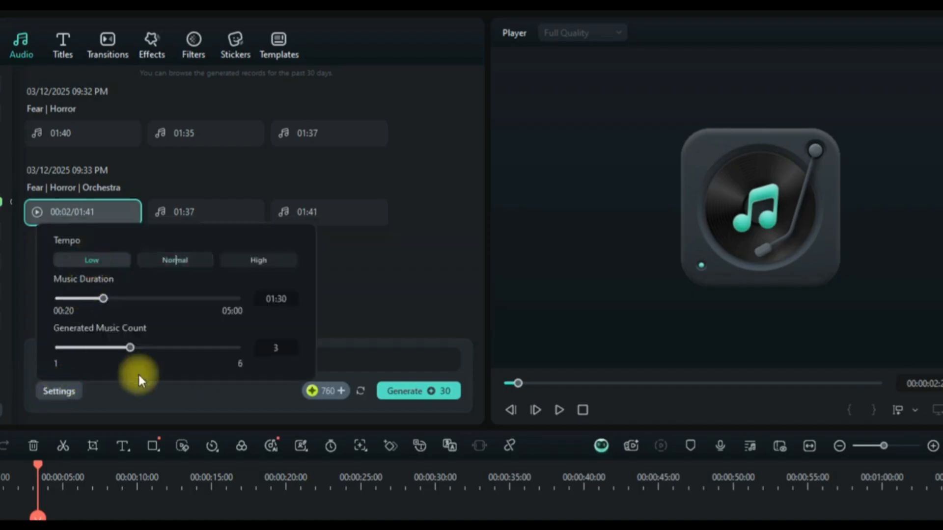
{"action": "left_click", "coordinate": [63, 388]}
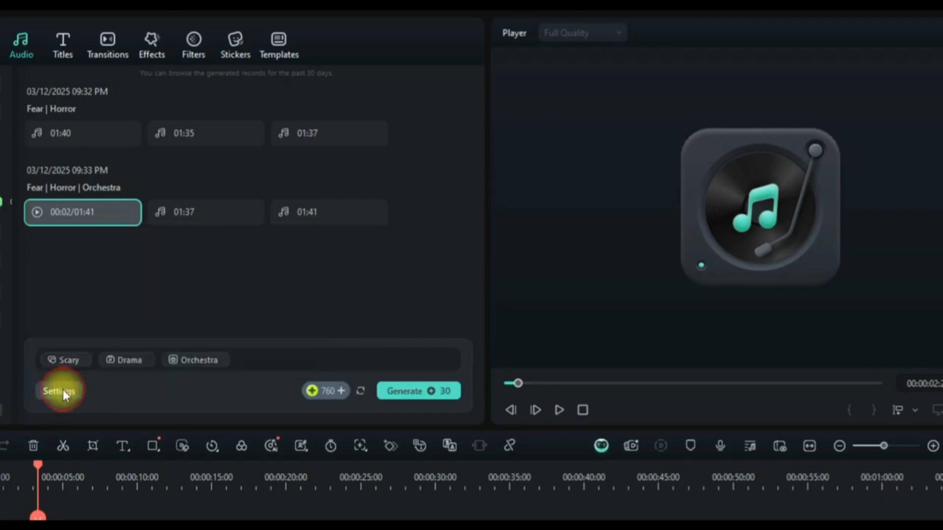
Remove the Orchestra tag and add the Rock genre back to the music tags.
{"action": "left_click", "coordinate": [230, 359]}
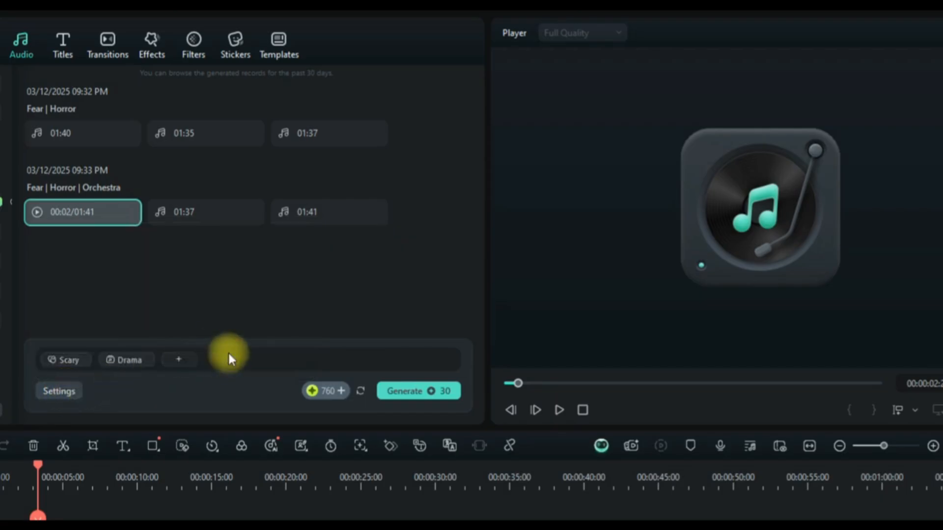
{"action": "left_click", "coordinate": [183, 363]}
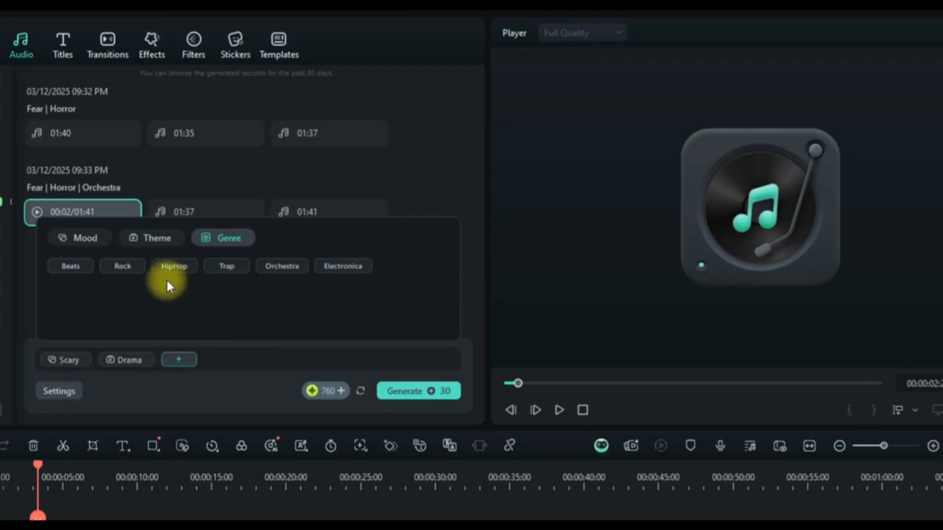
{"action": "left_click", "coordinate": [128, 268]}
{"action": "left_click", "coordinate": [122, 399]}
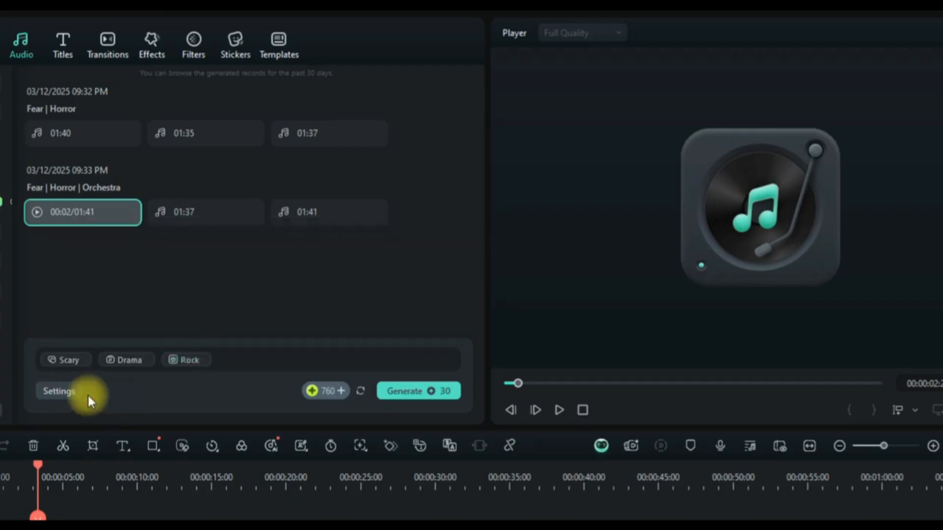
Review the tempo, duration and count settings and generate AI music from the Scary, Drama and Rock tags.
{"action": "left_click", "coordinate": [66, 393]}
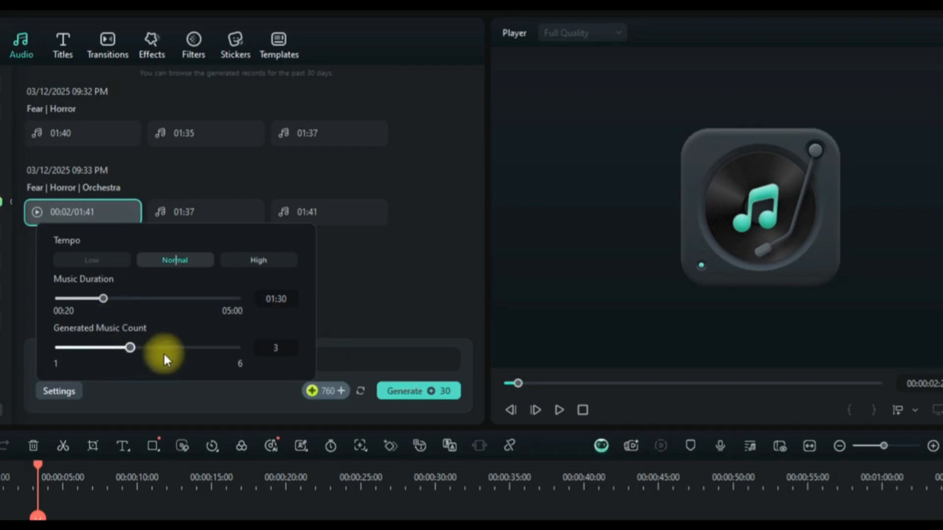
{"action": "left_click", "coordinate": [160, 386]}
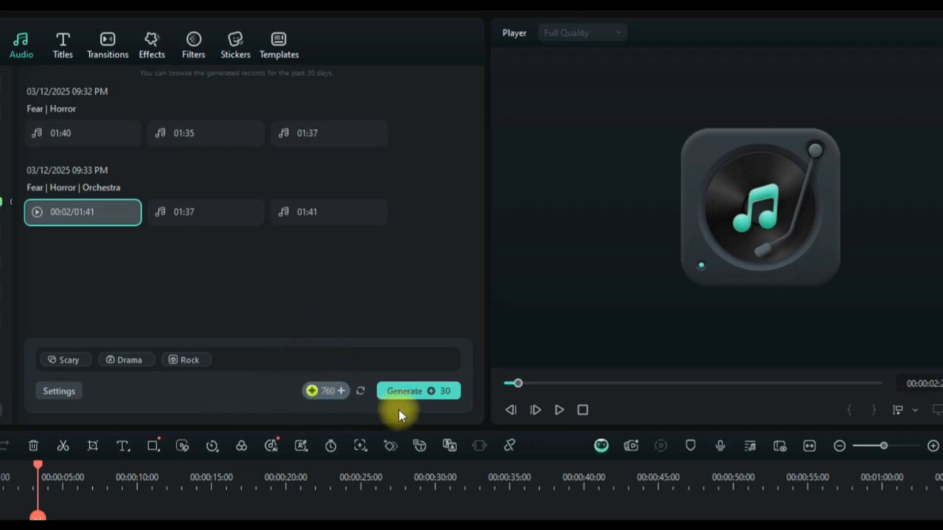
{"action": "left_click", "coordinate": [411, 391]}
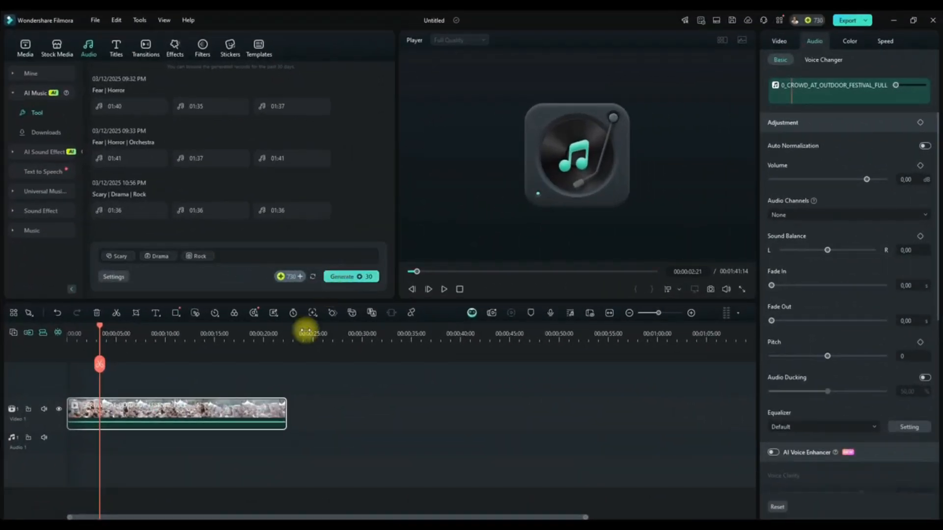
Listen to the three generated tracks of the Scary | Drama | Rock music record.
{"action": "left_click", "coordinate": [98, 211]}
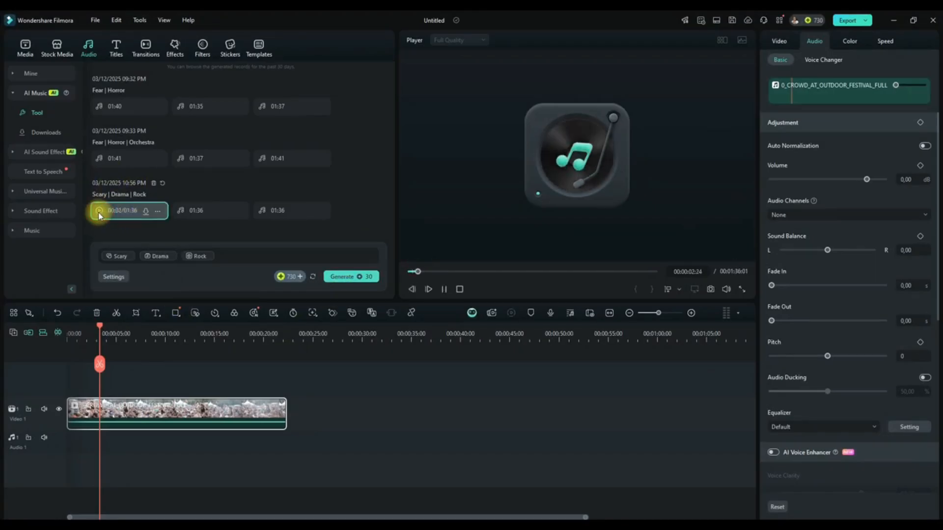
{"action": "left_click", "coordinate": [181, 211]}
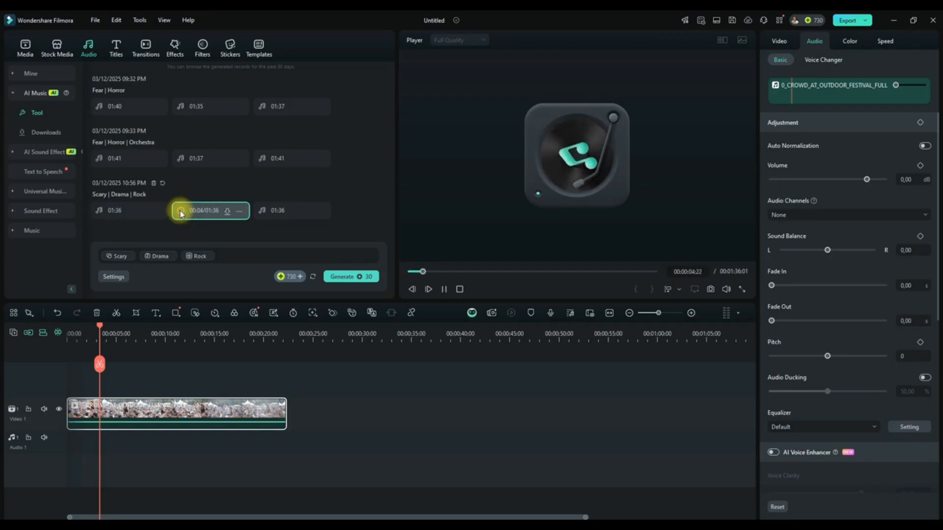
{"action": "left_click", "coordinate": [262, 212]}
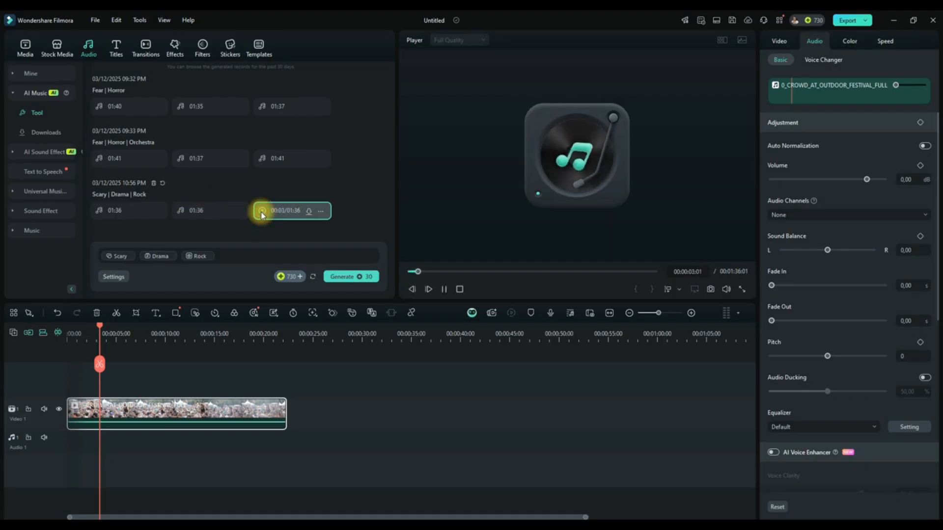
{"action": "left_click", "coordinate": [262, 212]}
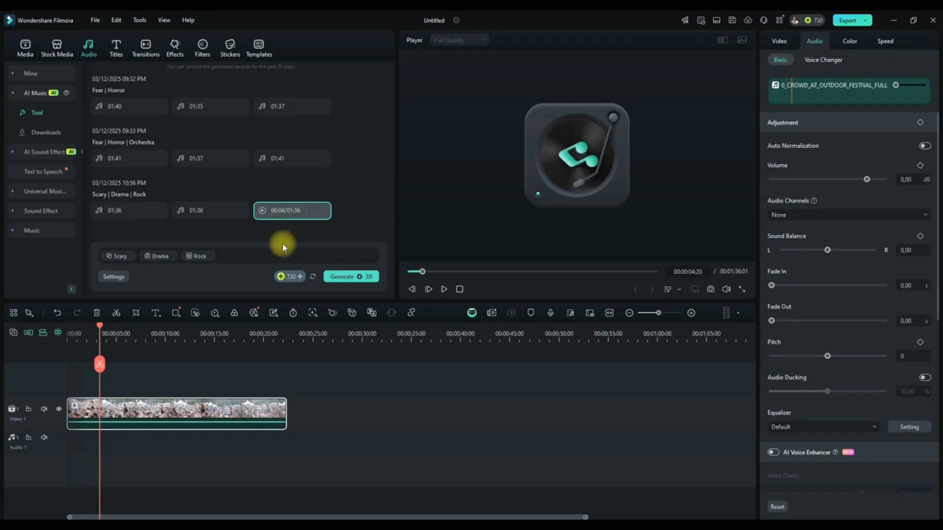
Download the third Scary | Drama | Rock track and place it at the start of Audio 1 beneath the crowd clip.
{"action": "left_click", "coordinate": [311, 212]}
{"action": "left_click_drag", "start_coordinate": [284, 210], "coordinate": [75, 448]}
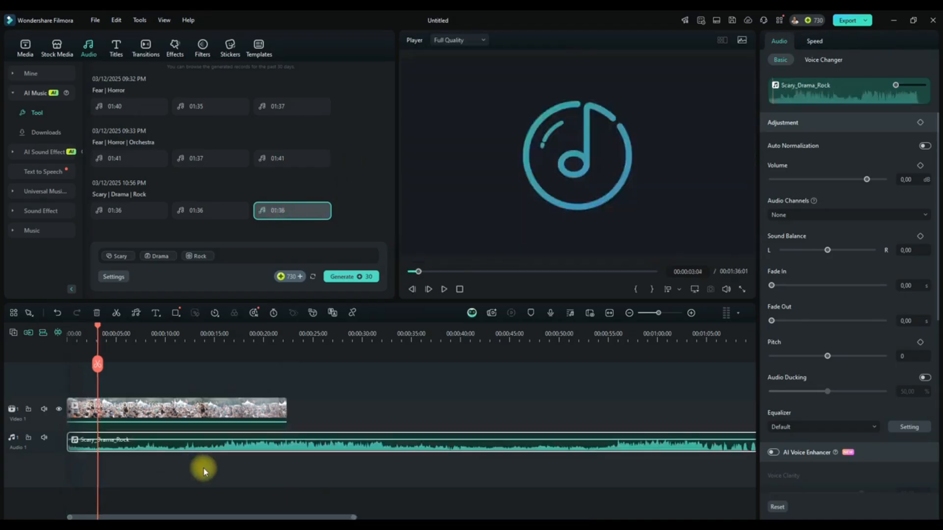
Play the crowd clip with its new music from the beginning and sample the music from about 50 and 55 seconds.
{"action": "left_click_drag", "start_coordinate": [93, 330], "coordinate": [40, 330]}
{"action": "left_click", "coordinate": [445, 290]}
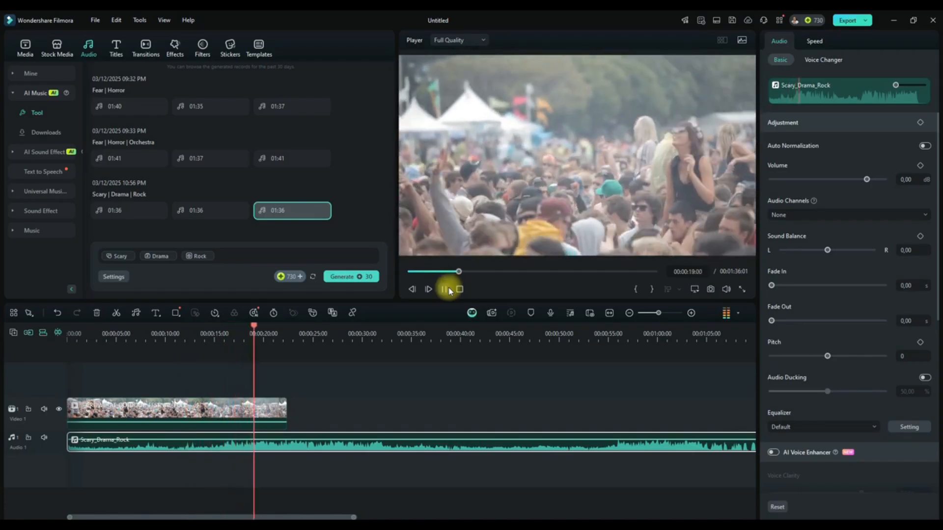
{"action": "left_click", "coordinate": [449, 291]}
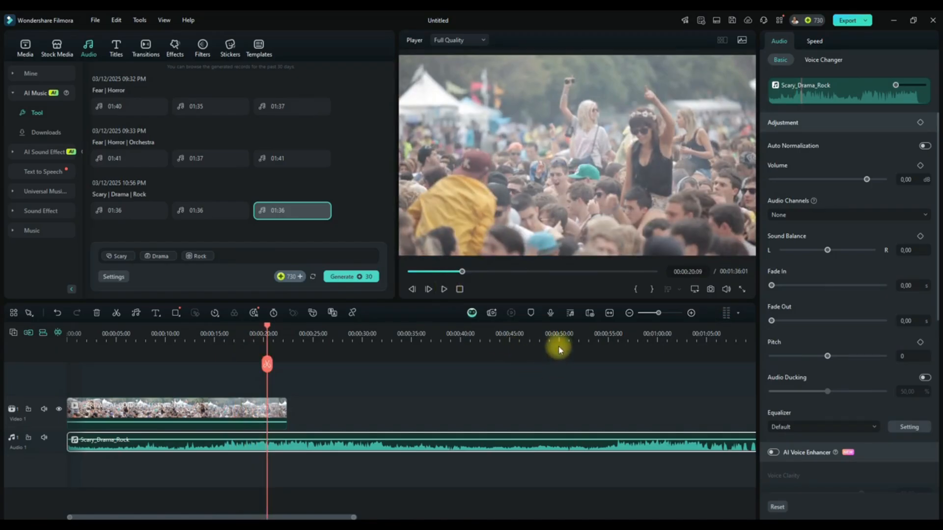
{"action": "left_click", "coordinate": [553, 341]}
{"action": "left_click", "coordinate": [444, 289]}
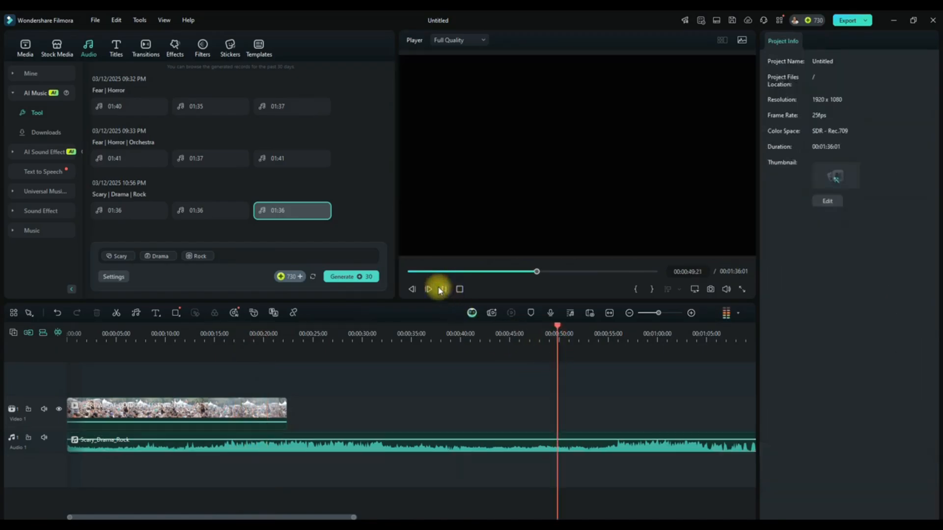
{"action": "left_click", "coordinate": [605, 341]}
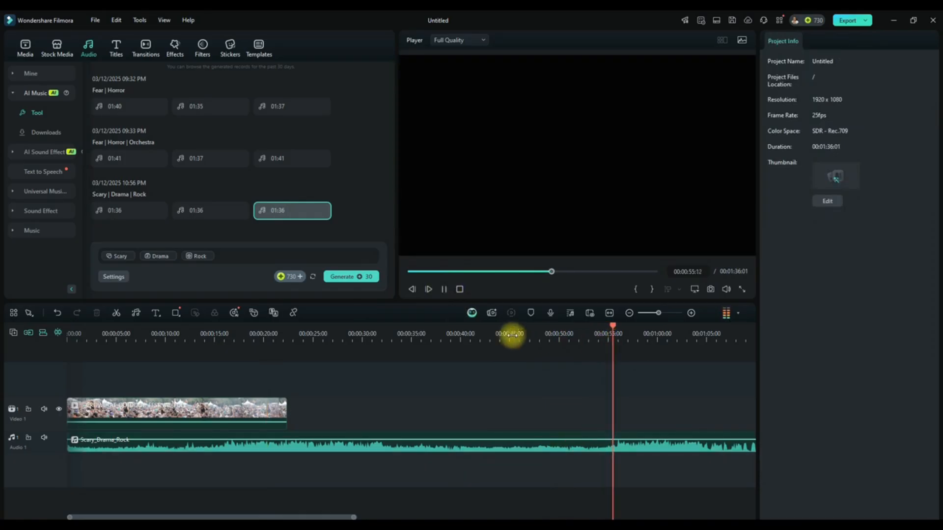
{"action": "left_click", "coordinate": [445, 289]}
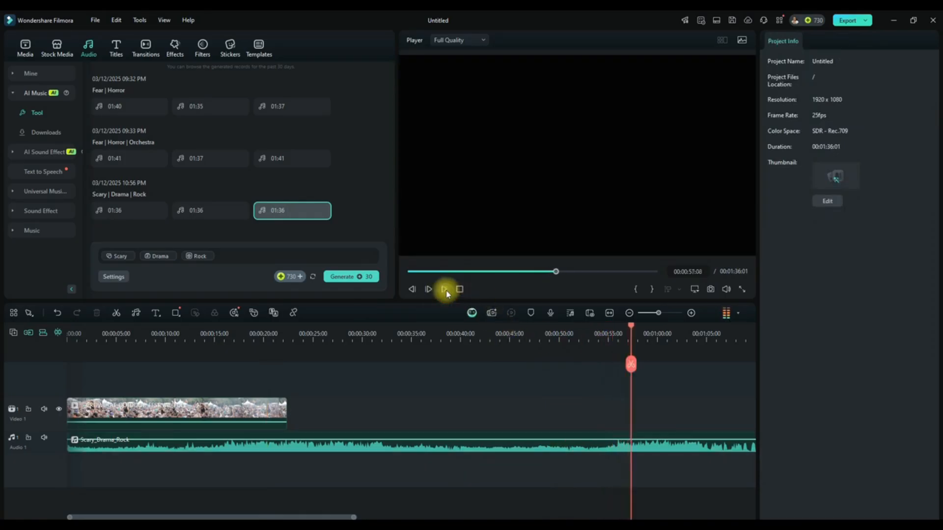
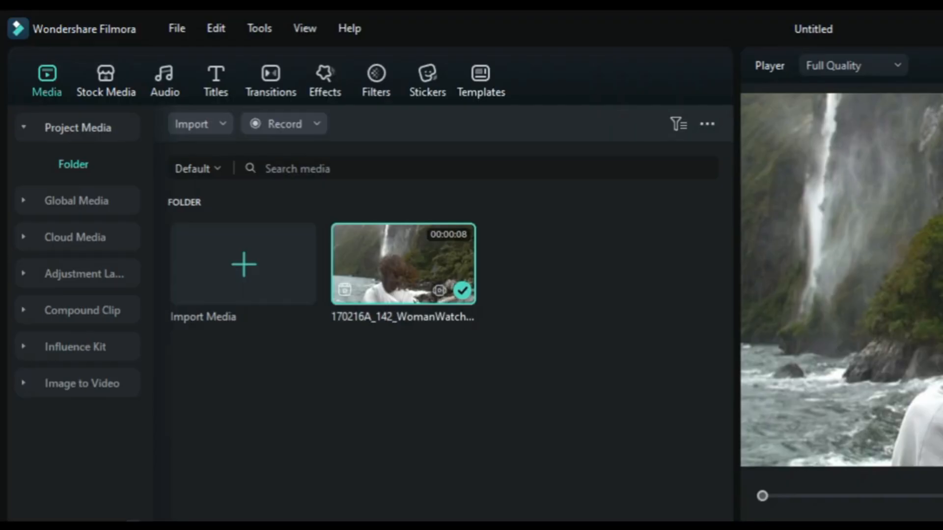
Open the AI Sound Effect tool among the audio resources and listen to the first "suara jangkrik malam" sound.
{"action": "left_click", "coordinate": [89, 55]}
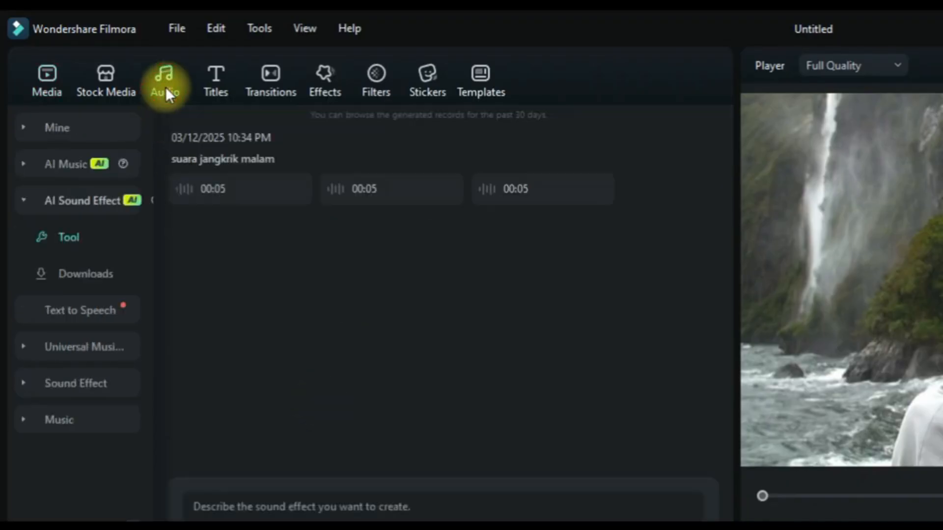
{"action": "left_click", "coordinate": [48, 202]}
{"action": "left_click", "coordinate": [49, 203]}
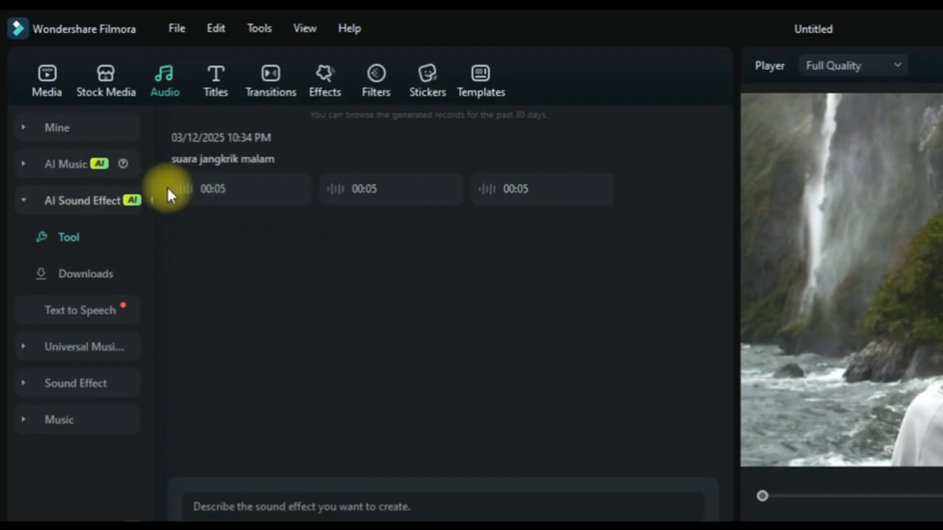
{"action": "left_click", "coordinate": [183, 189]}
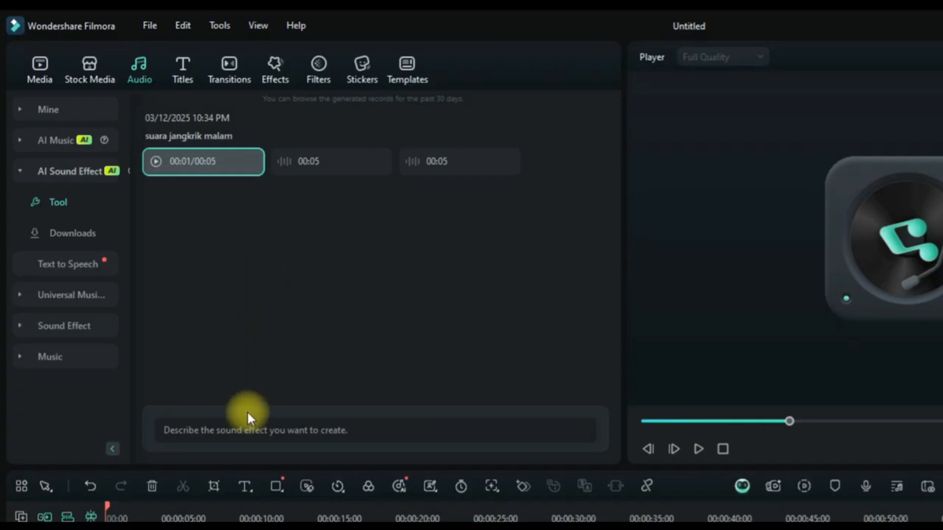
Generate three 10-second AI sound effects from the description "suara kicauan burung".
{"action": "left_click", "coordinate": [247, 431]}
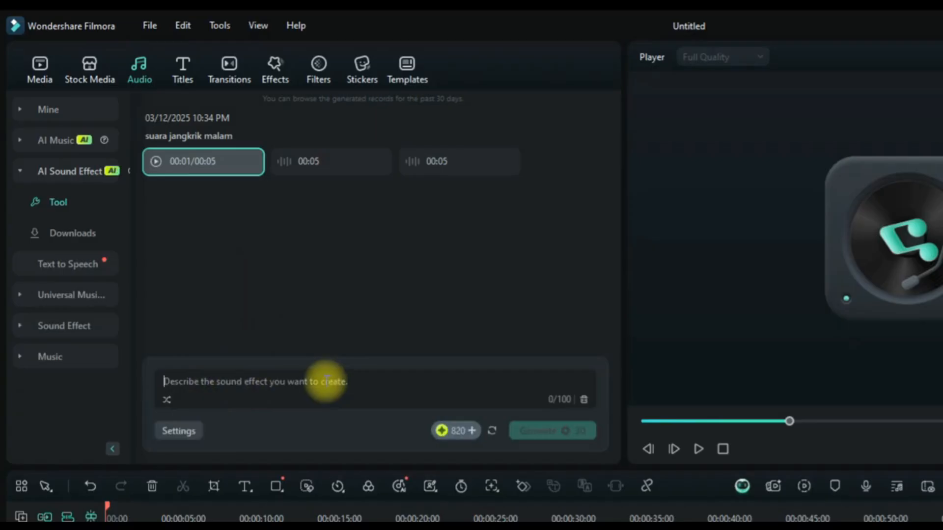
{"action": "type", "text": "suara ki"}
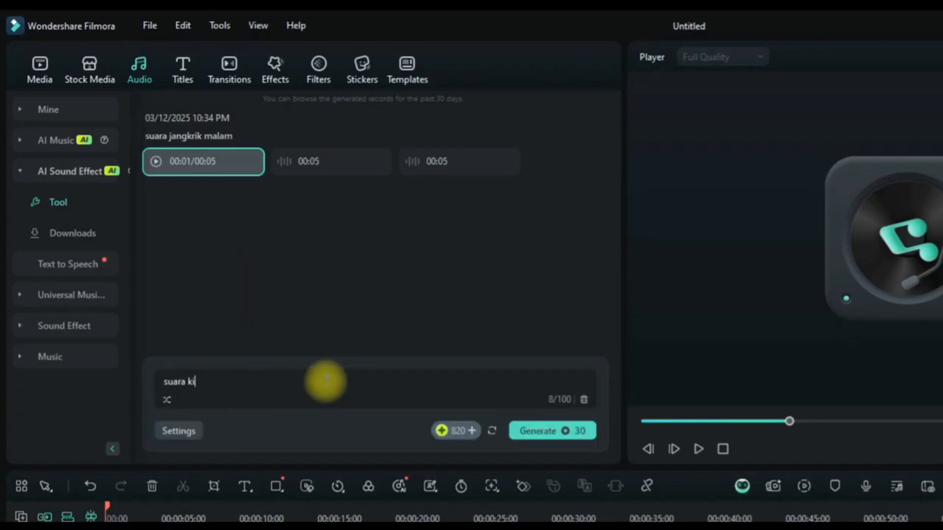
{"action": "type", "text": "cauan burung"}
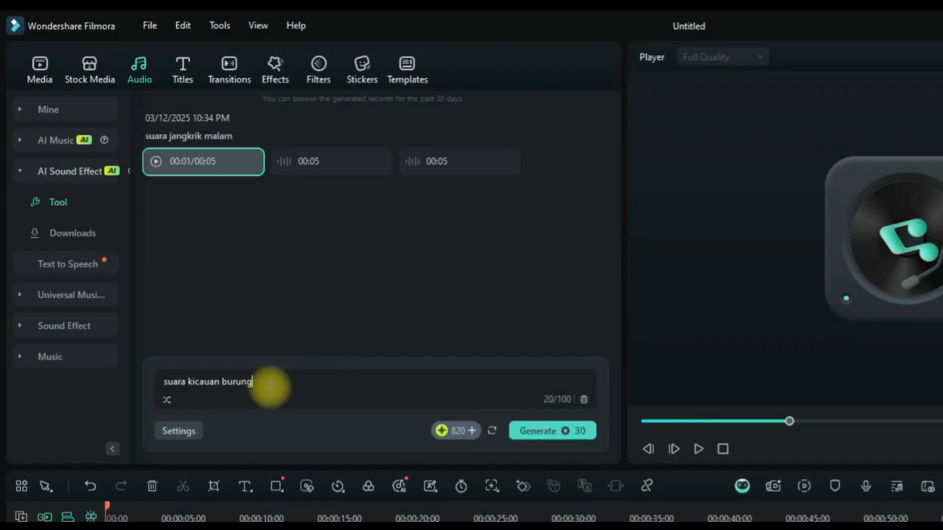
{"action": "left_click", "coordinate": [191, 437]}
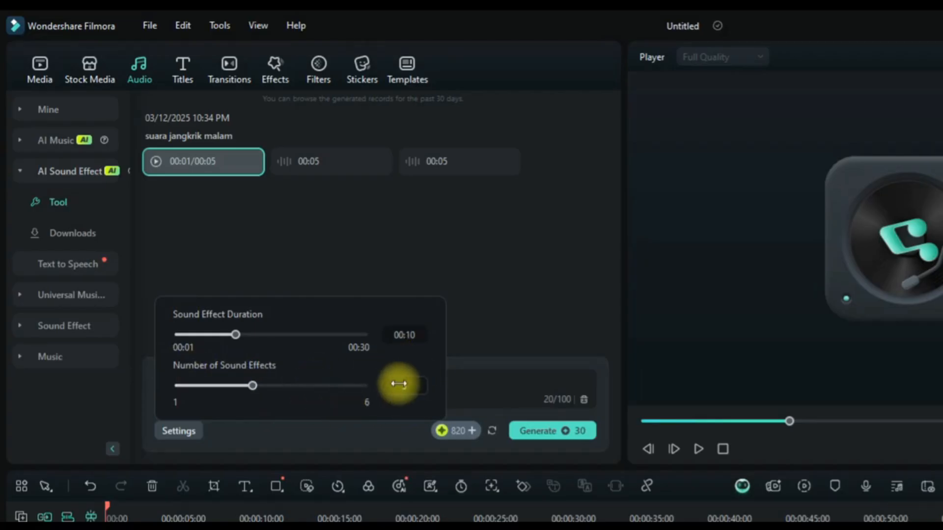
{"action": "left_click_drag", "start_coordinate": [250, 386], "coordinate": [157, 393]}
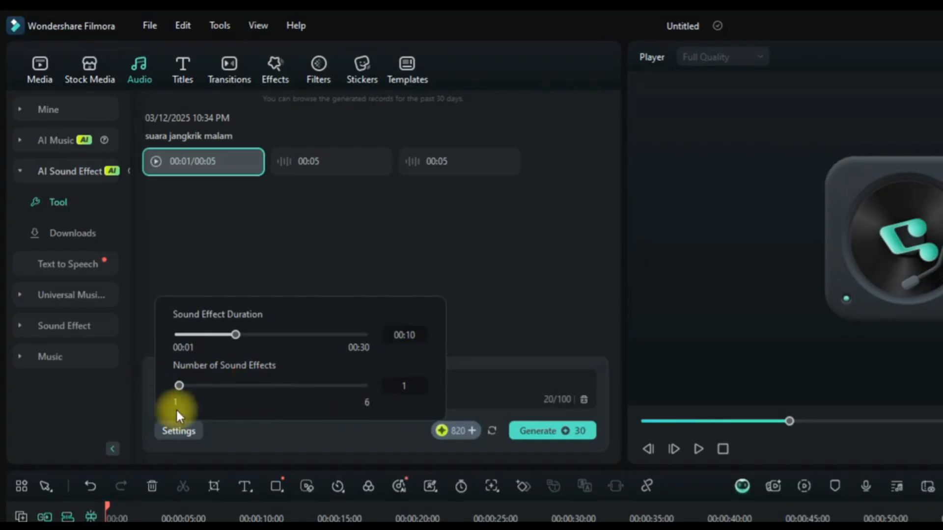
{"action": "left_click_drag", "start_coordinate": [227, 389], "coordinate": [252, 388]}
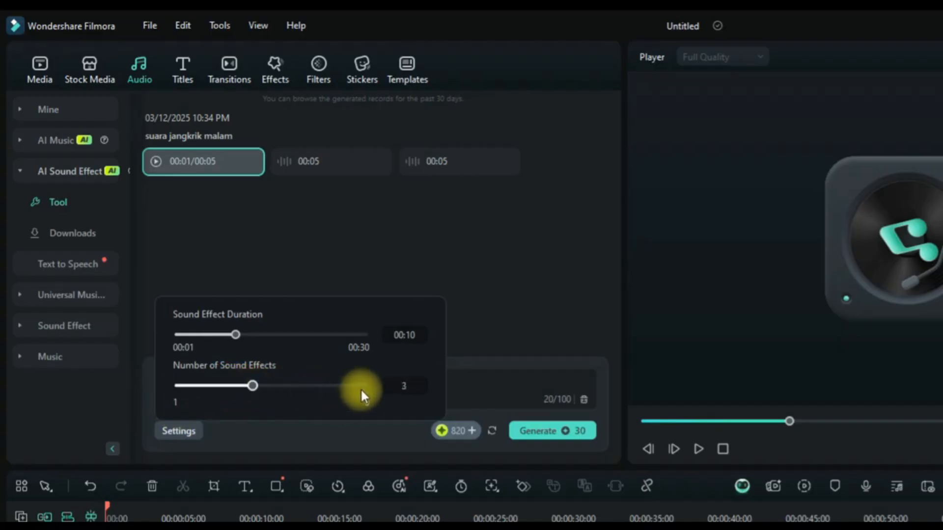
{"action": "left_click", "coordinate": [343, 441]}
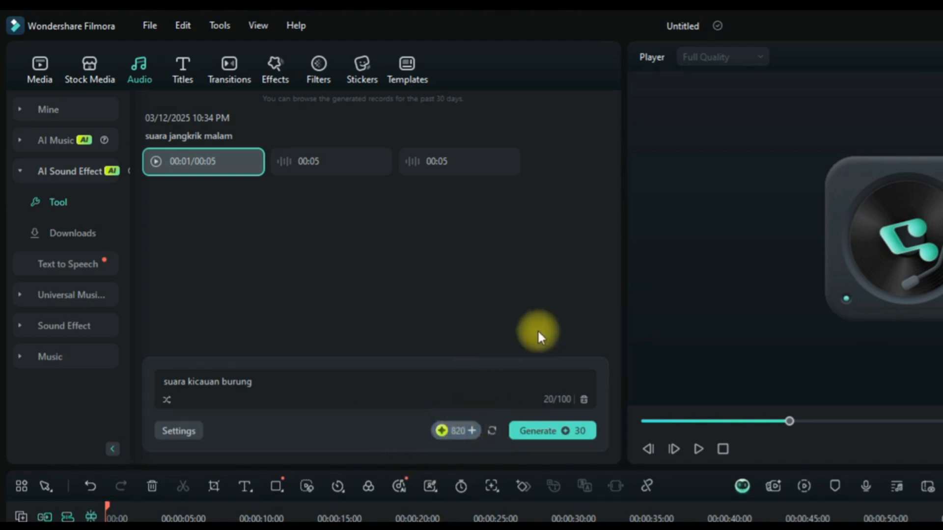
{"action": "left_click", "coordinate": [548, 430]}
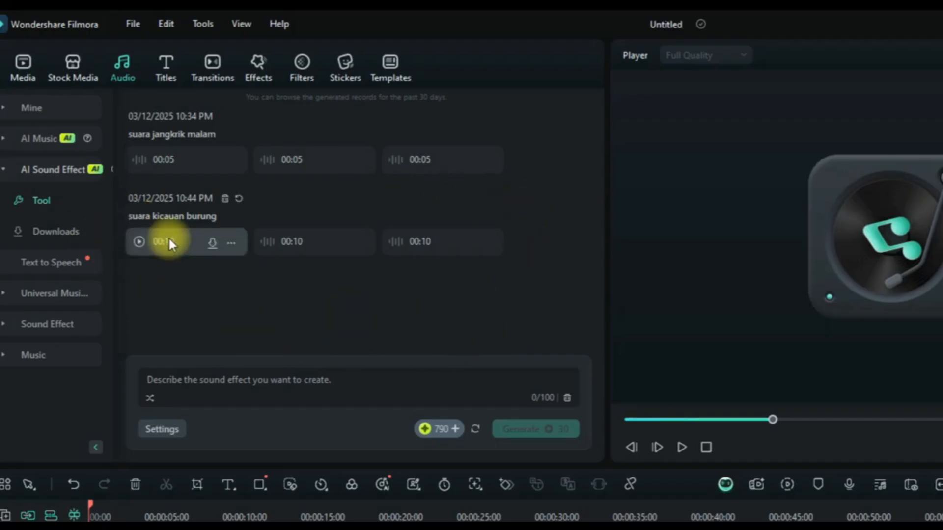
Listen briefly to each of the three generated "suara kicauan burung" sounds.
{"action": "left_click", "coordinate": [139, 242]}
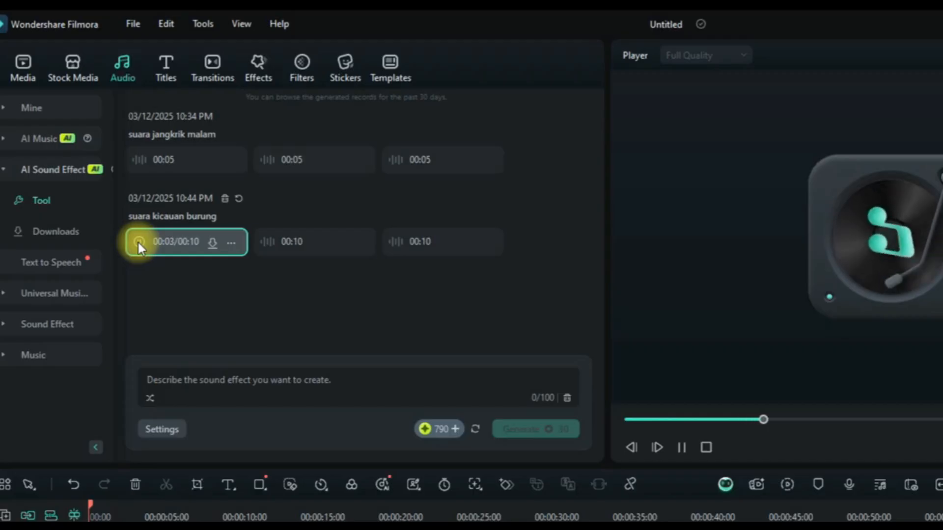
{"action": "left_click", "coordinate": [139, 241]}
{"action": "left_click", "coordinate": [263, 241]}
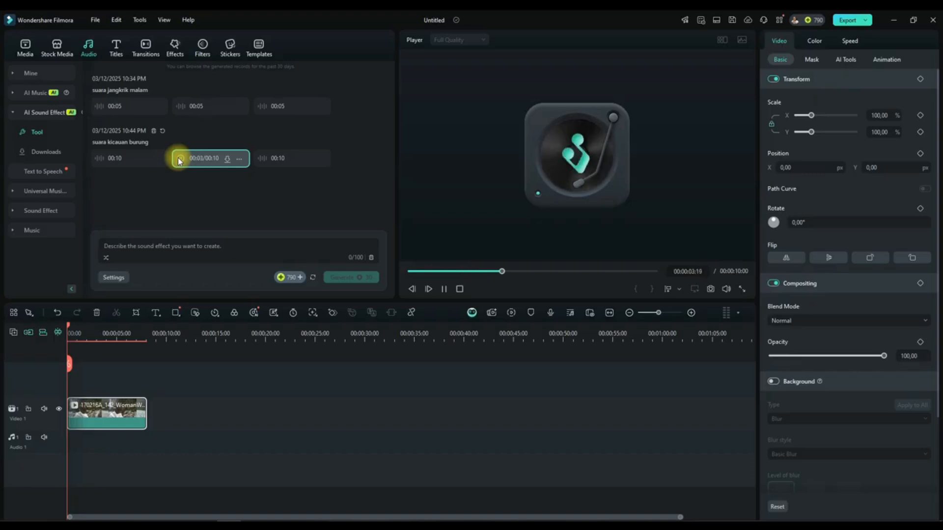
{"action": "left_click", "coordinate": [261, 161]}
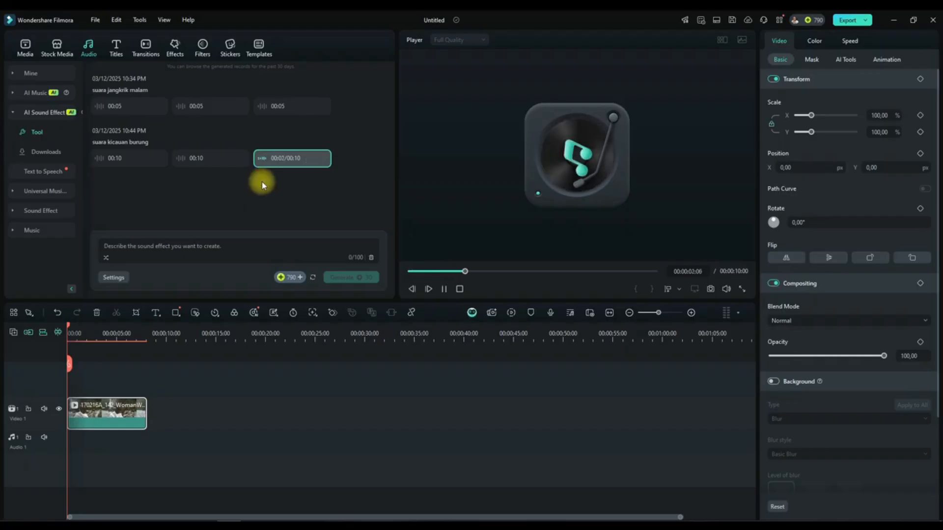
{"action": "left_click", "coordinate": [261, 159]}
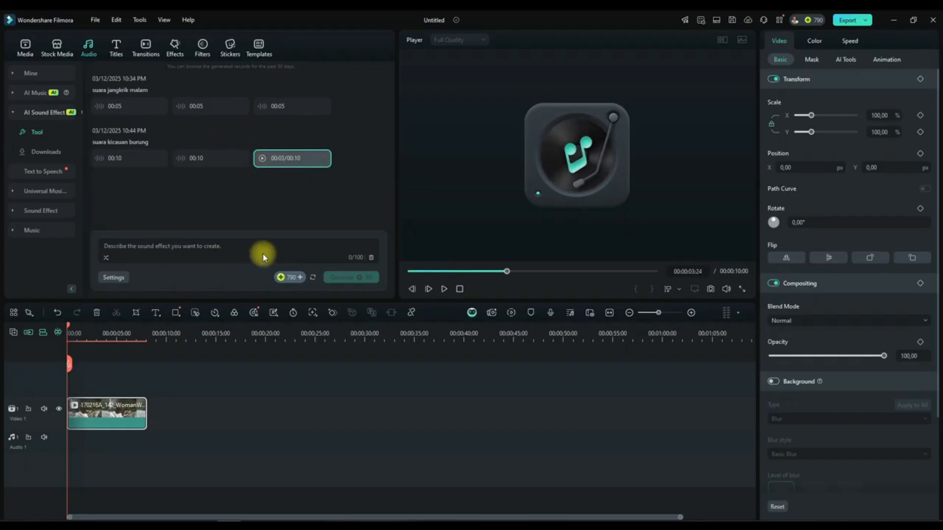
Download the third "suara kicauan burung" sound, place it at the start of Audio 1 beneath the woman clip, and play the opening.
{"action": "mouse_move", "coordinate": [314, 161]}
{"action": "left_click", "coordinate": [311, 161]}
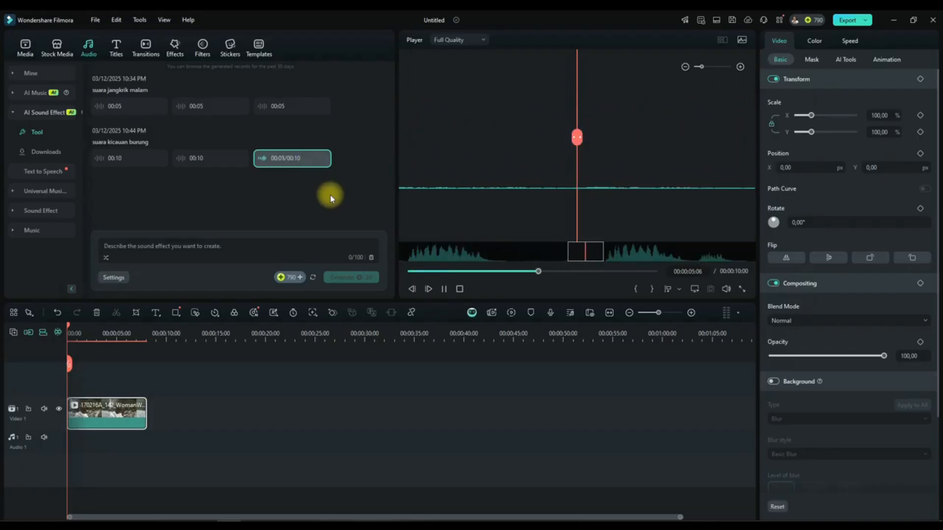
{"action": "left_click", "coordinate": [444, 288]}
{"action": "left_click_drag", "start_coordinate": [287, 166], "coordinate": [108, 448]}
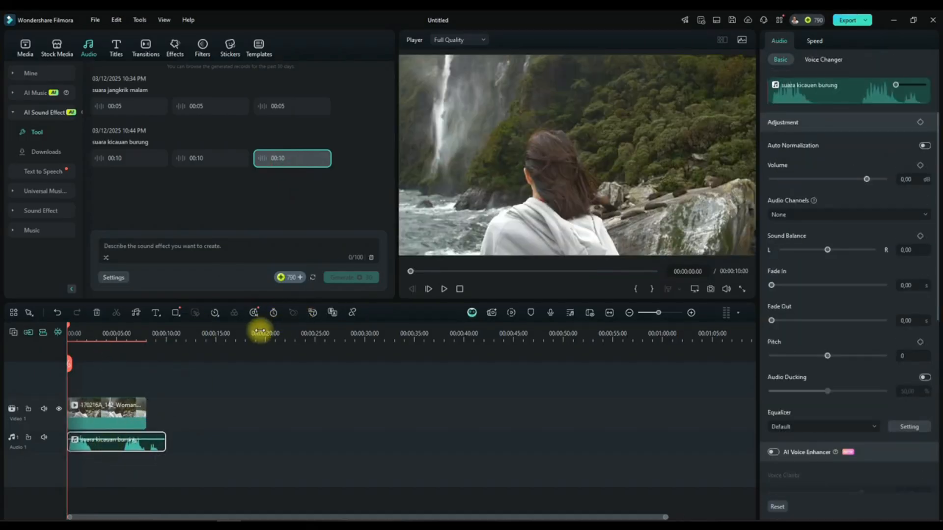
{"action": "left_click", "coordinate": [444, 290]}
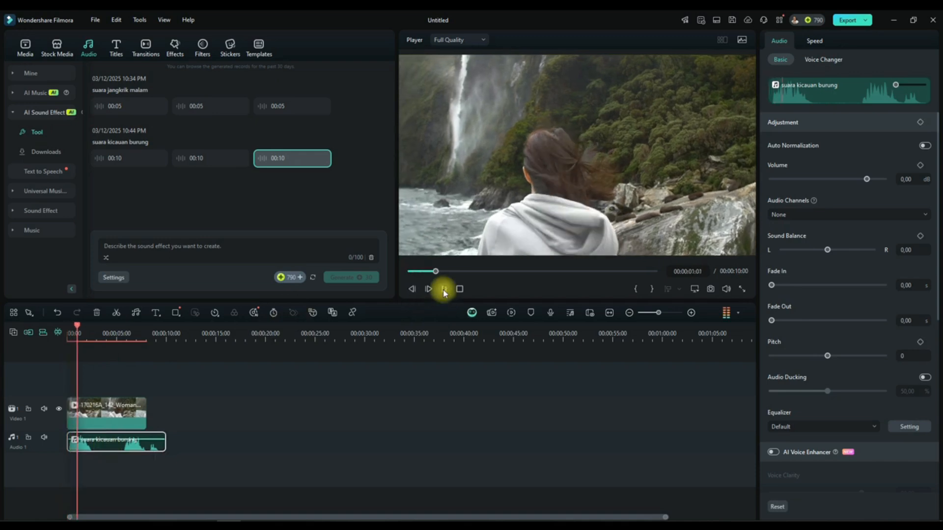
{"action": "left_click", "coordinate": [444, 290]}
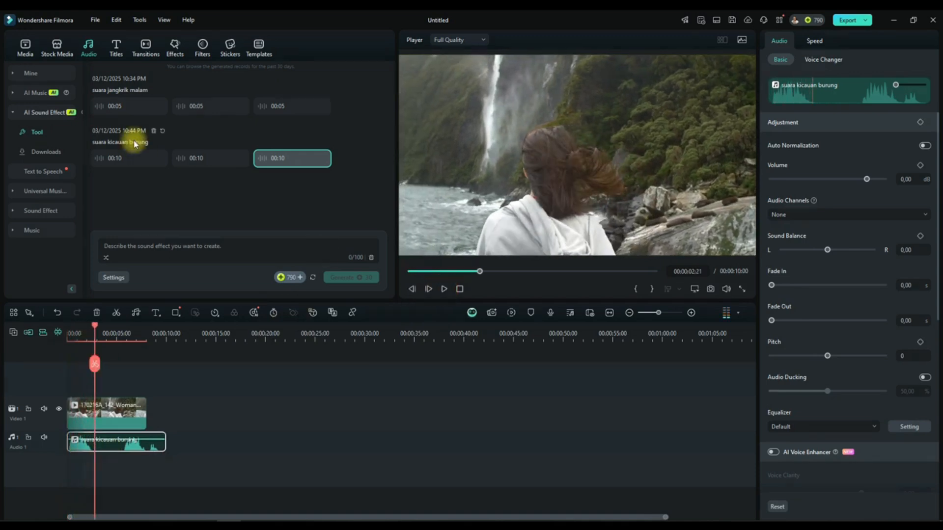
Download the second "suara kicauan burung" sound, place it on Audio 2 starting at 00:00:02:21, and play the timeline from the beginning.
{"action": "mouse_move", "coordinate": [179, 158]}
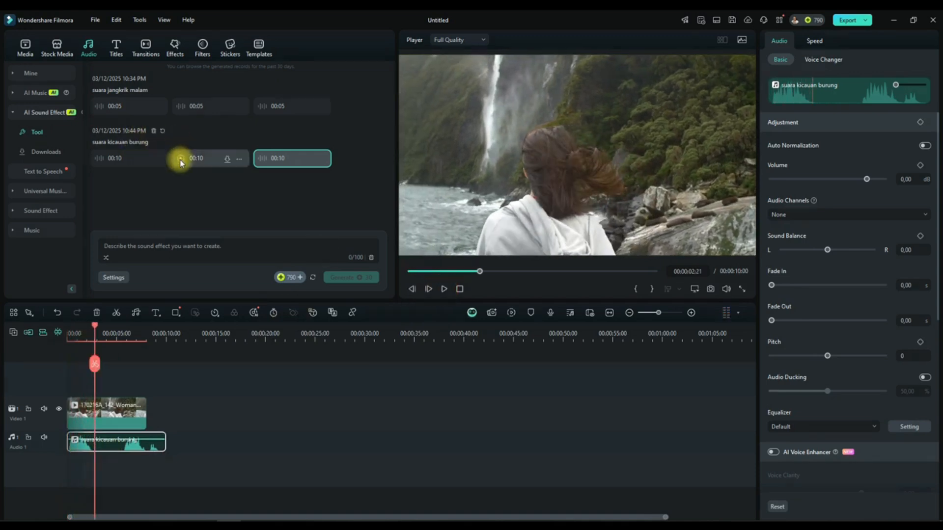
{"action": "left_click", "coordinate": [229, 163]}
{"action": "left_click_drag", "start_coordinate": [199, 170], "coordinate": [128, 447]}
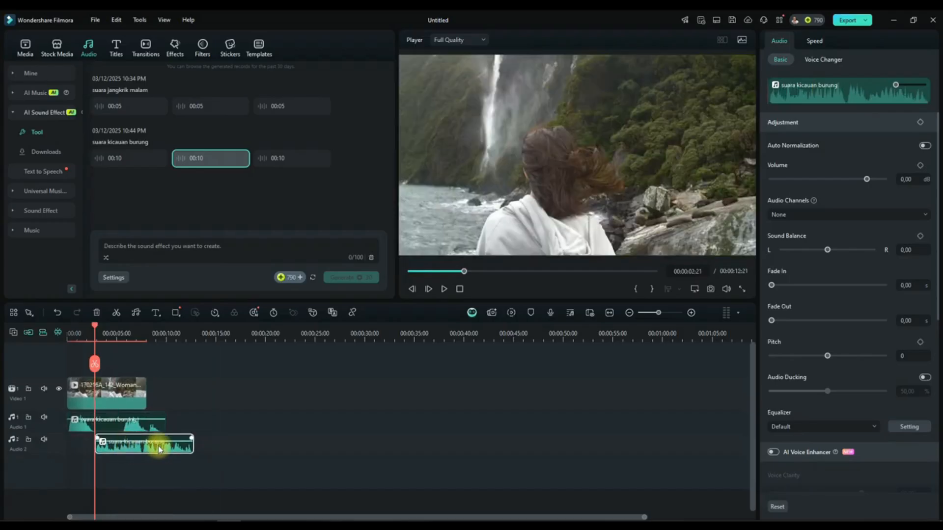
{"action": "left_click_drag", "start_coordinate": [95, 323], "coordinate": [47, 334]}
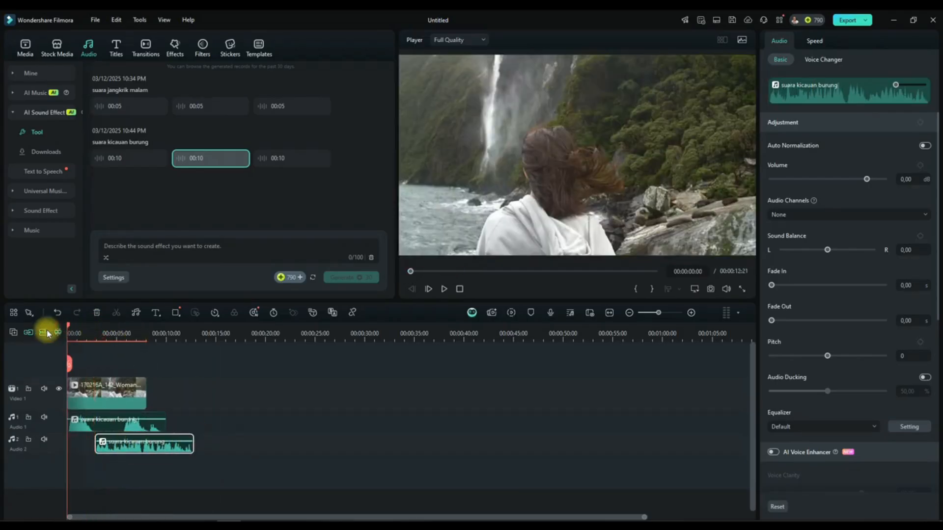
{"action": "left_click", "coordinate": [445, 289]}
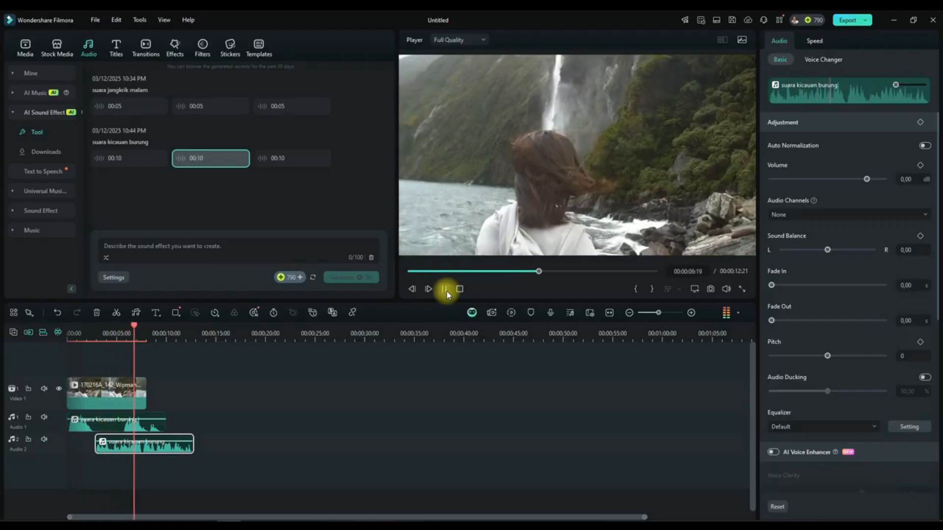
{"action": "left_click", "coordinate": [444, 290]}
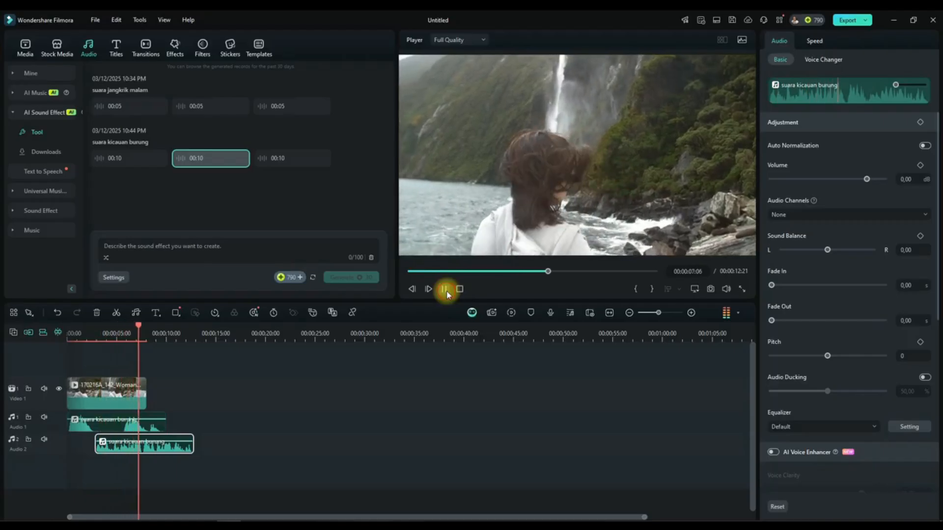
Download the first "suara kicauan burung" sound, place it on Audio 3 starting at about 1.5 seconds, and play the layered sounds from the start.
{"action": "left_click", "coordinate": [148, 162]}
{"action": "left_click_drag", "start_coordinate": [123, 159], "coordinate": [117, 467]}
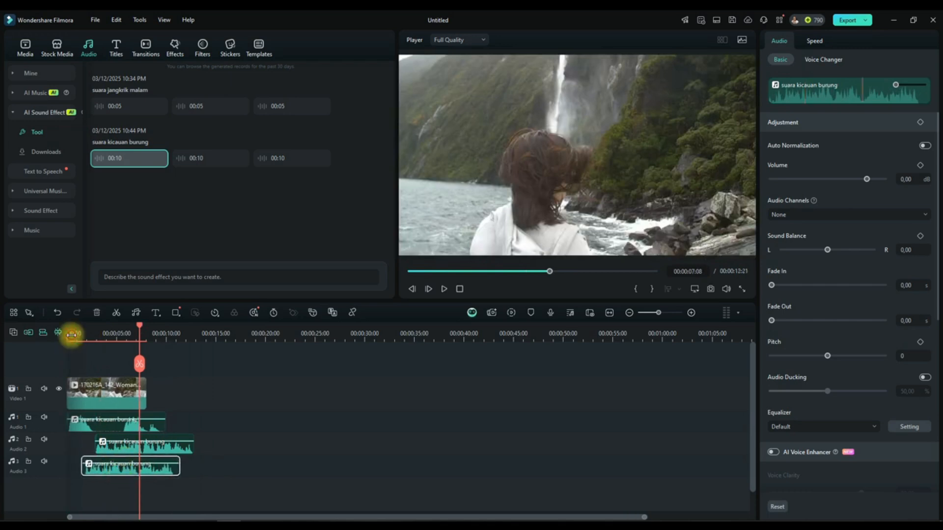
{"action": "left_click", "coordinate": [71, 334]}
{"action": "left_click", "coordinate": [444, 290]}
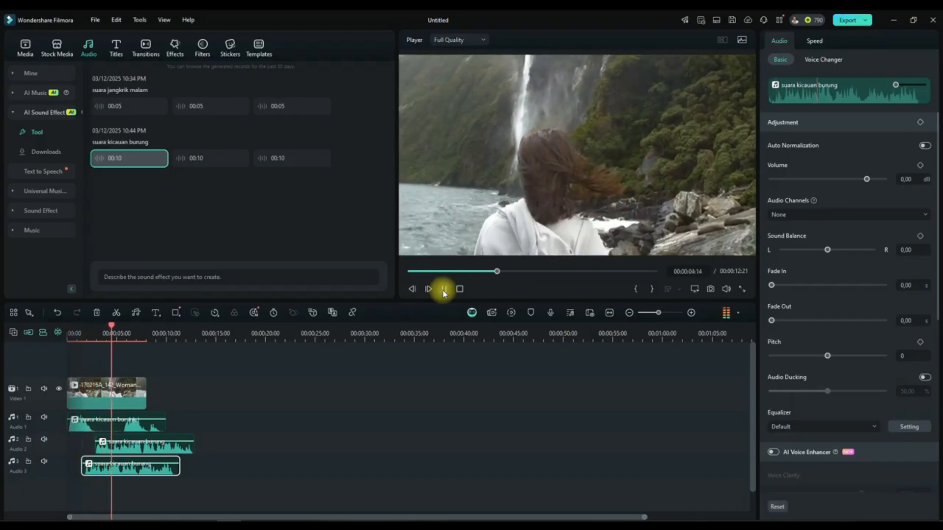
{"action": "left_click", "coordinate": [443, 290]}
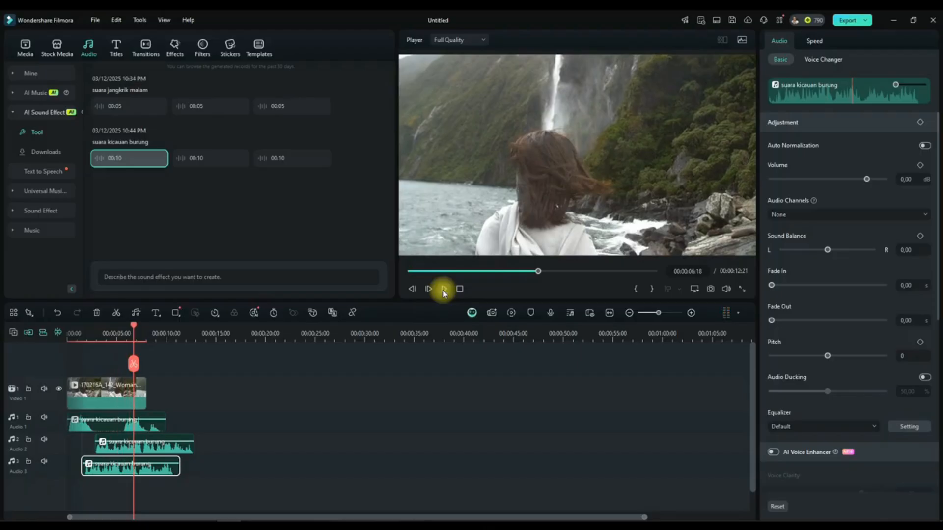
Delete all three bird sound clips from the audio tracks, keeping only the woman clip.
{"action": "left_click_drag", "start_coordinate": [231, 493], "coordinate": [84, 420]}
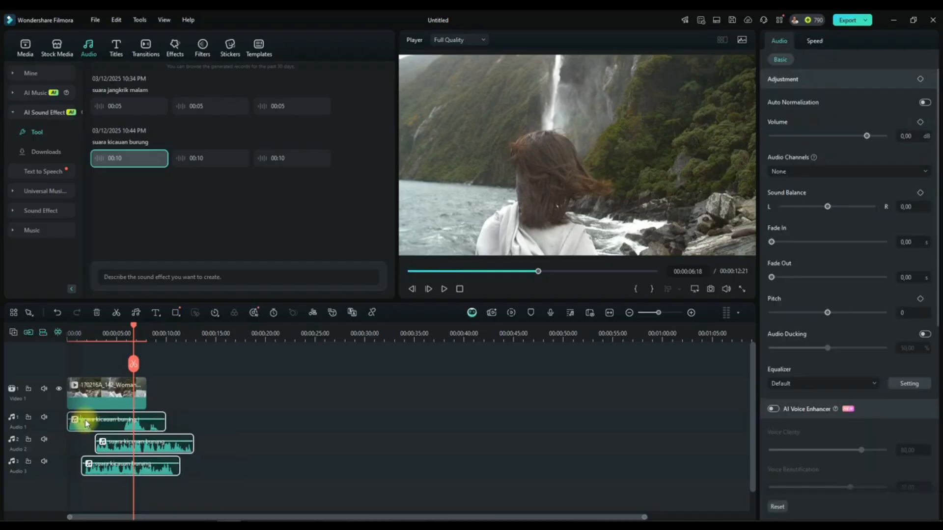
{"action": "key", "text": "Delete"}
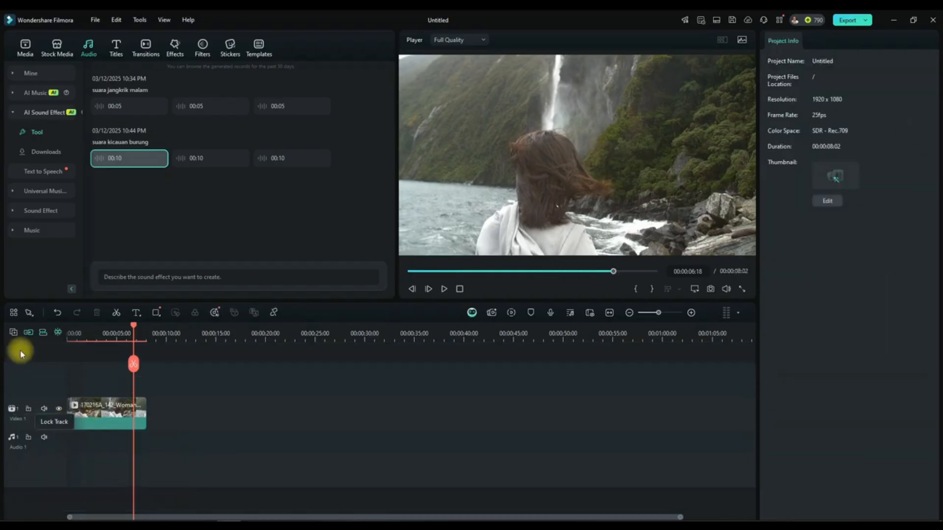
{"action": "mouse_move", "coordinate": [301, 108]}
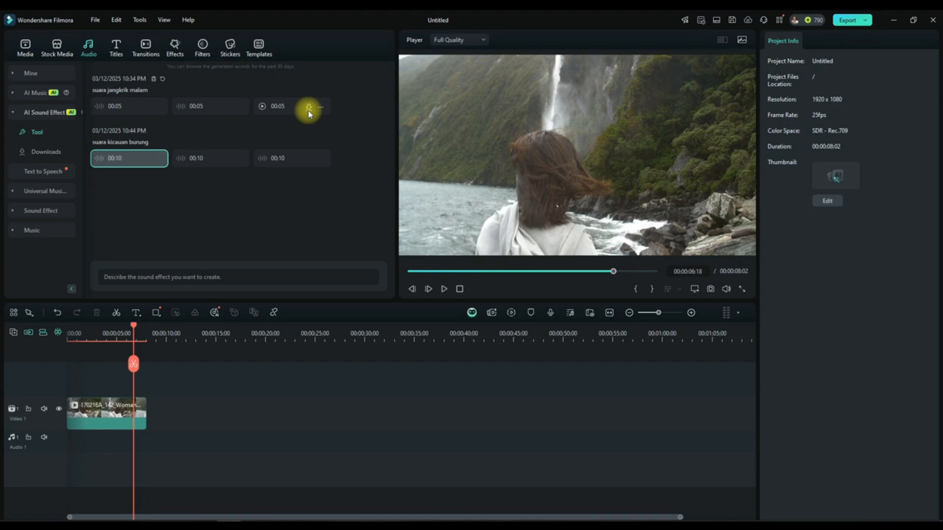
Switch to ChatGPT in the browser and write the prompt "terjemahkan ini ke bahasa inggris: suara wanita tertawa menyeramkan".
{"action": "left_click", "coordinate": [186, 520]}
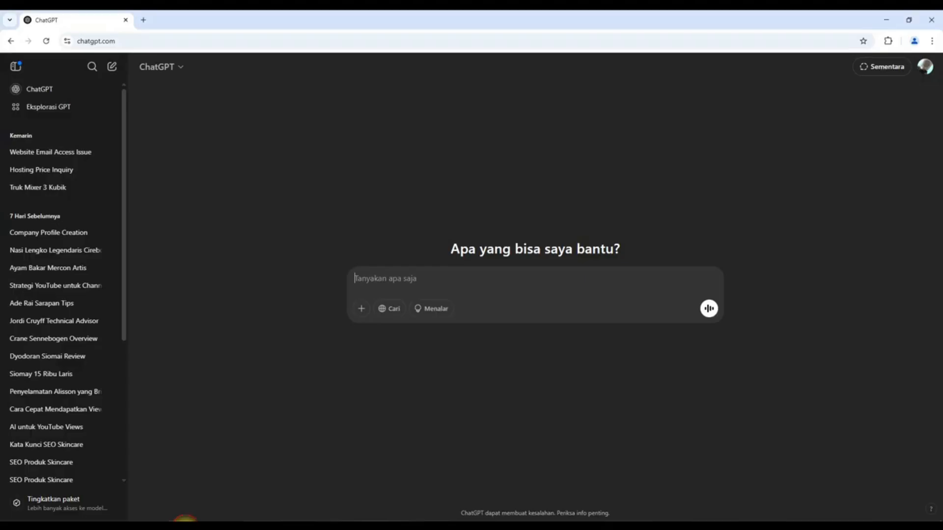
{"action": "left_click", "coordinate": [16, 67]}
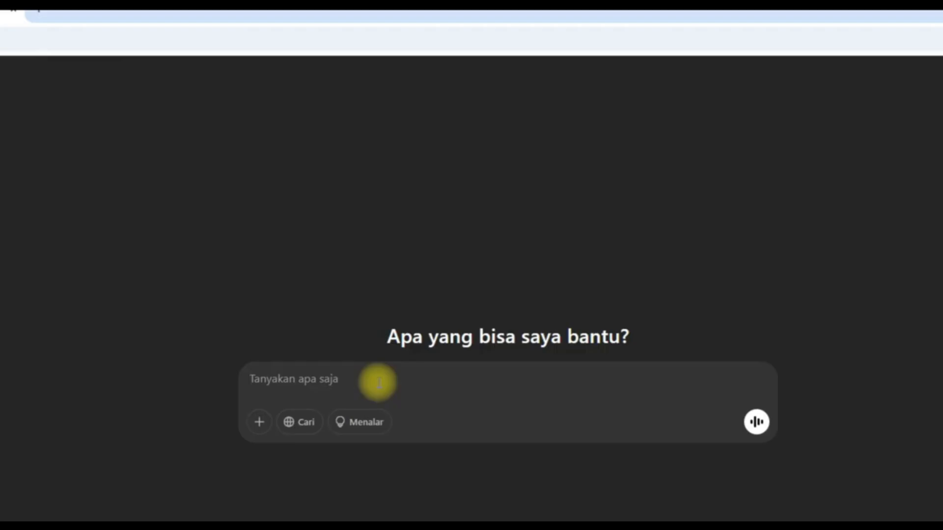
{"action": "type", "text": "te"}
{"action": "type", "text": "kan "}
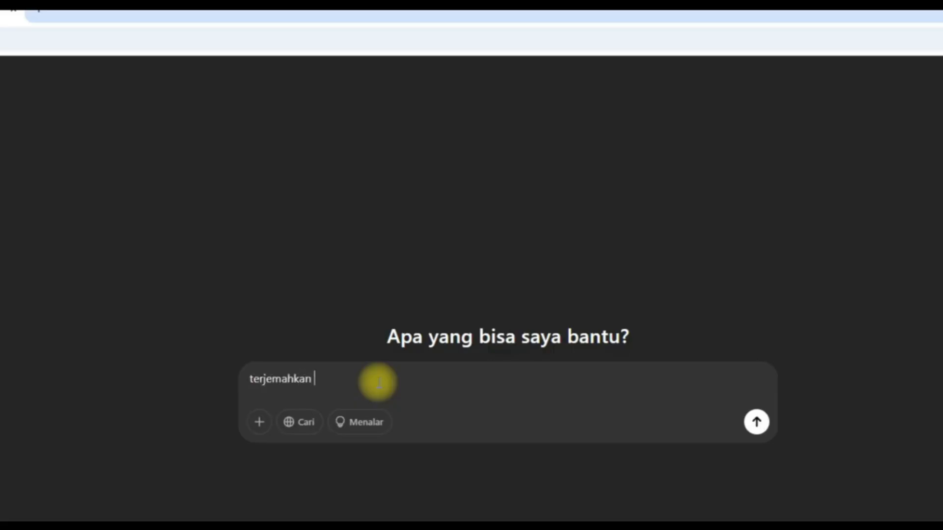
{"action": "type", "text": "ini ke bahaa ing"}
{"action": "key", "text": "BackSpace"}
{"action": "key", "text": "BackSpace"}
{"action": "type", "text": "sa inggris"}
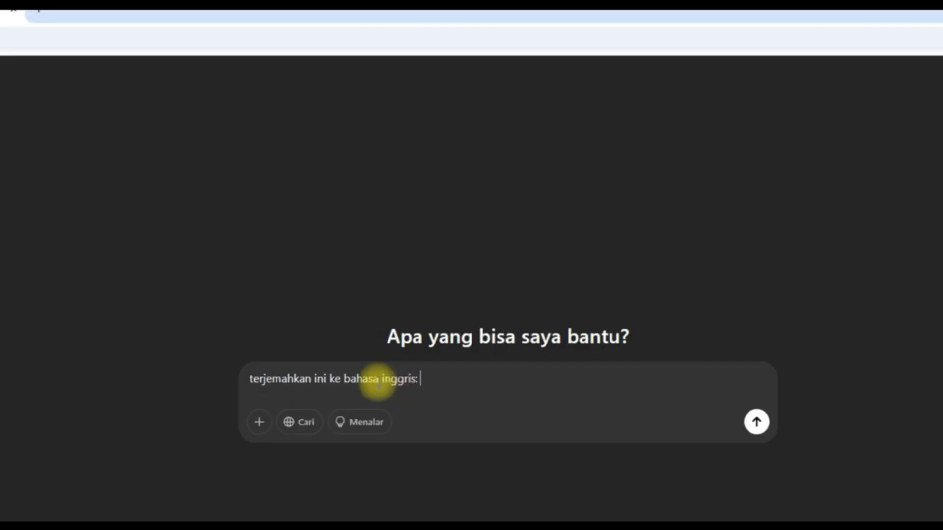
{"action": "type", "text": ": sura"}
{"action": "key", "text": "BackSpace"}
{"action": "key", "text": "BackSpace"}
{"action": "type", "text": "ara wanita te"}
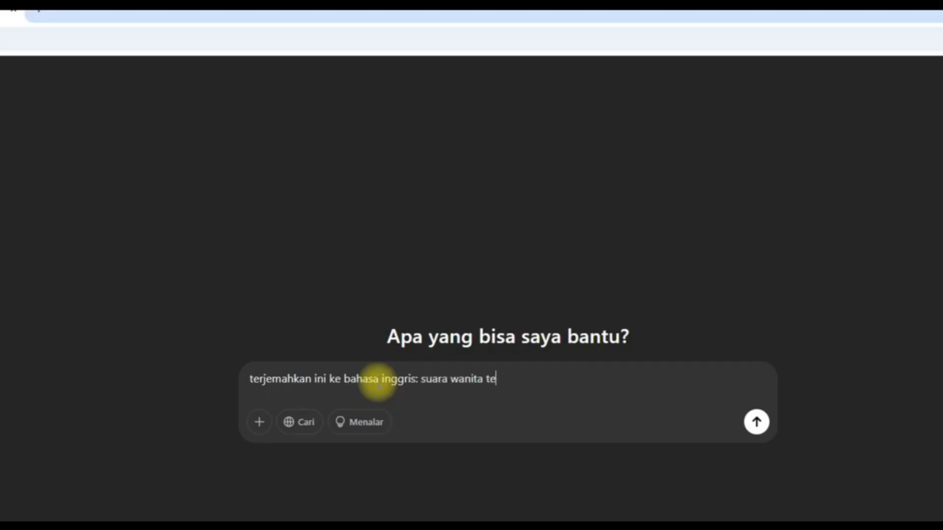
{"action": "type", "text": "rtawa menyeramkan"}
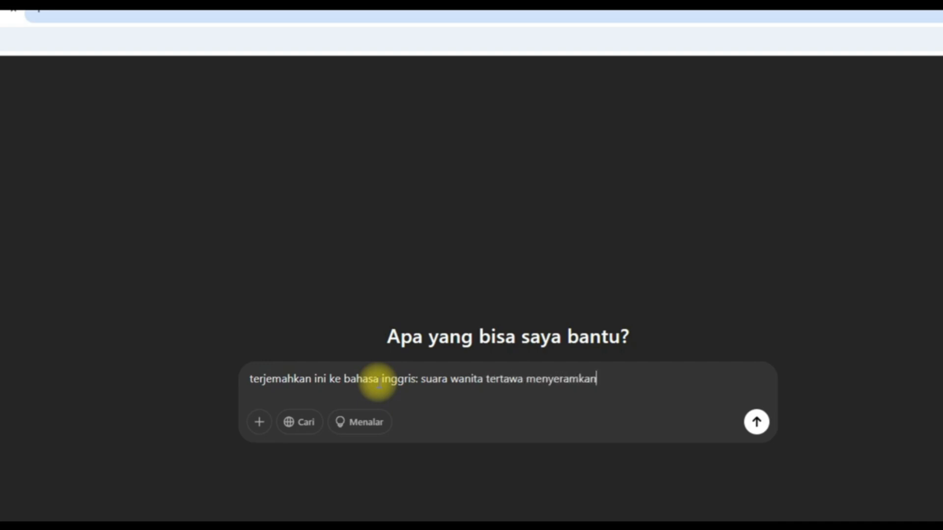
Insert "hantu" before "wanita" in the translation prompt and send it to ChatGPT.
{"action": "left_click", "coordinate": [450, 379]}
{"action": "type", "text": "hantu"}
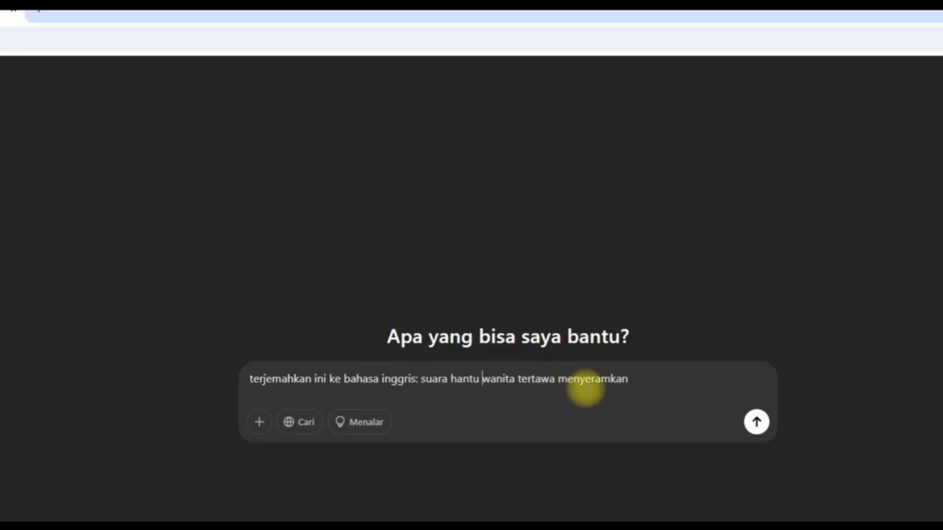
{"action": "left_click", "coordinate": [756, 423]}
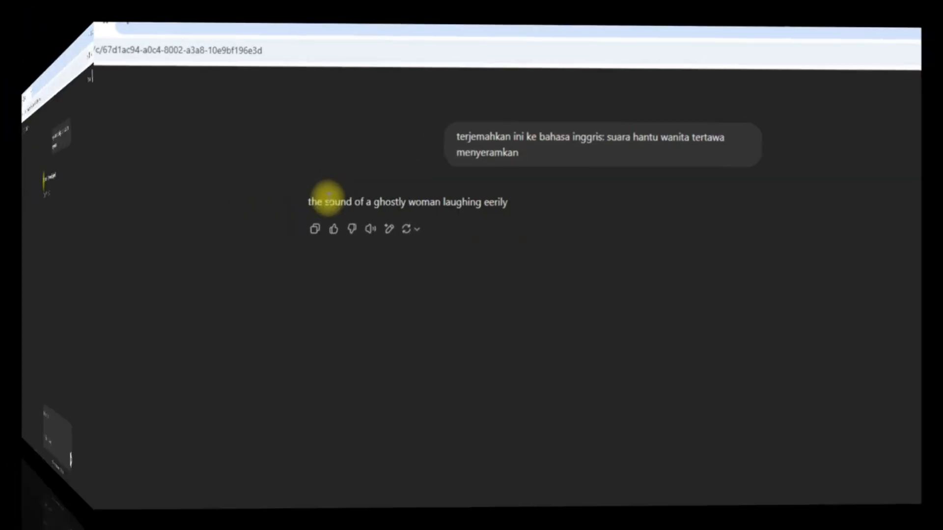
Copy ChatGPT's English translation and, in Filmora, enter "the sound of a ghostly woman laughing eerily" as the AI sound effect description.
{"action": "left_click_drag", "start_coordinate": [262, 168], "coordinate": [441, 154]}
{"action": "right_click", "coordinate": [441, 154]}
{"action": "left_click", "coordinate": [464, 165]}
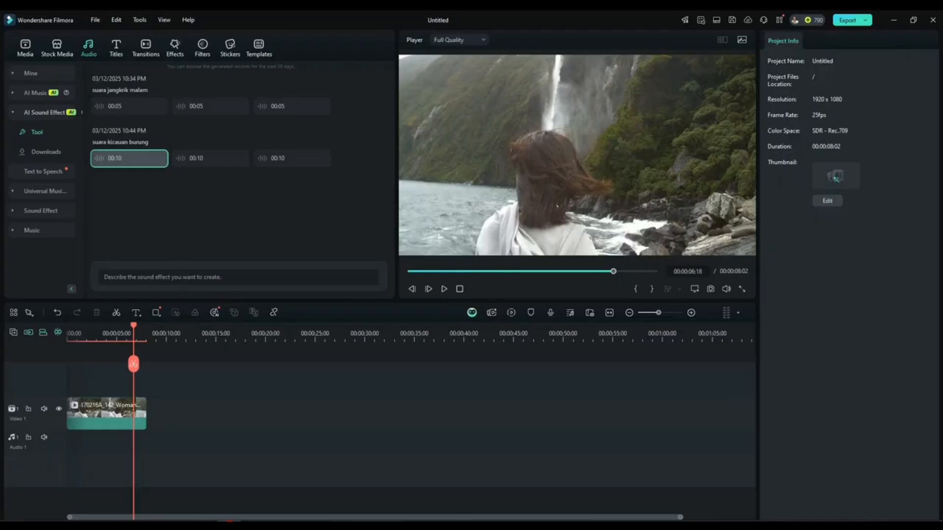
{"action": "left_click", "coordinate": [129, 278]}
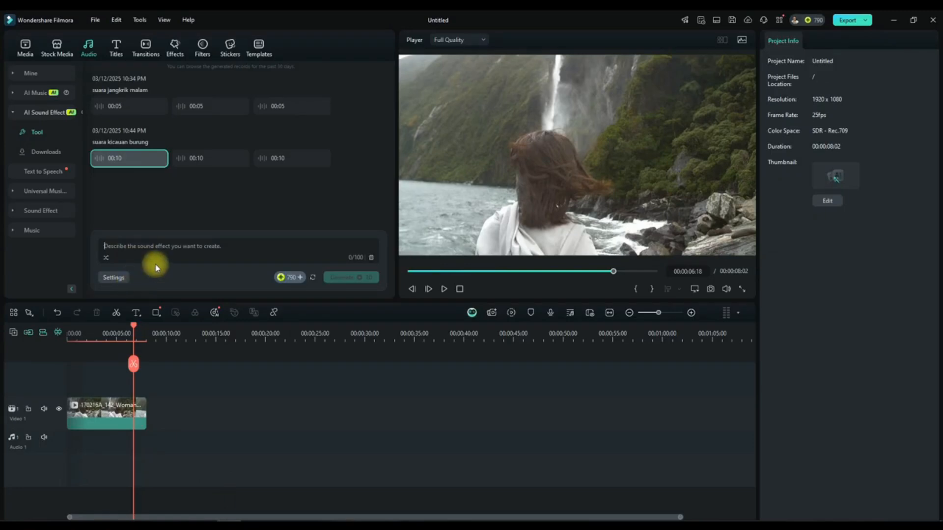
{"action": "key", "text": "ctrl+v"}
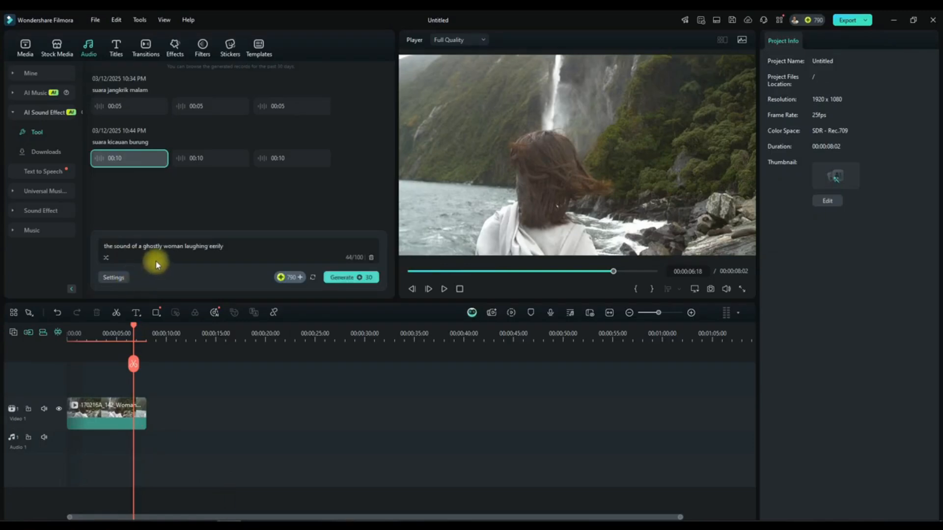
Check the sound effect duration and number settings, keep 10 seconds and 3 effects, and generate the ghostly laughter sounds.
{"action": "left_click", "coordinate": [111, 281]}
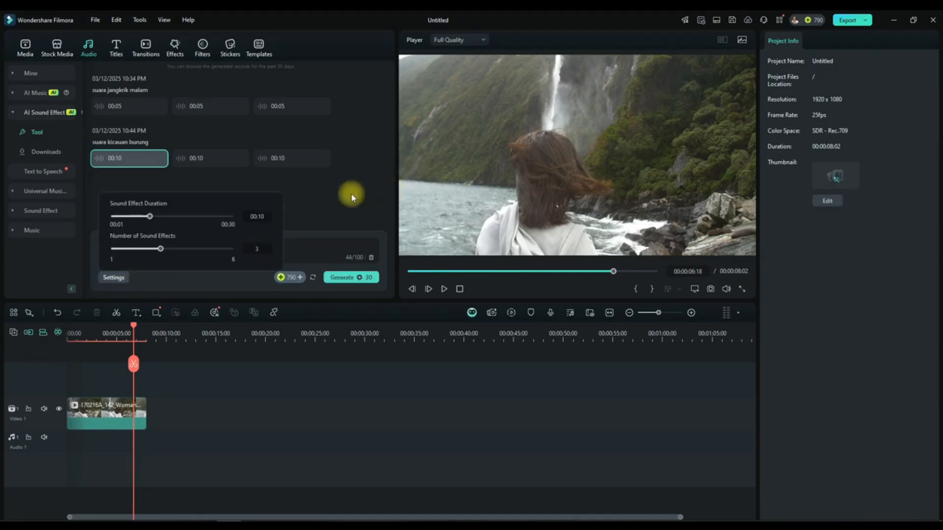
{"action": "left_click", "coordinate": [333, 196]}
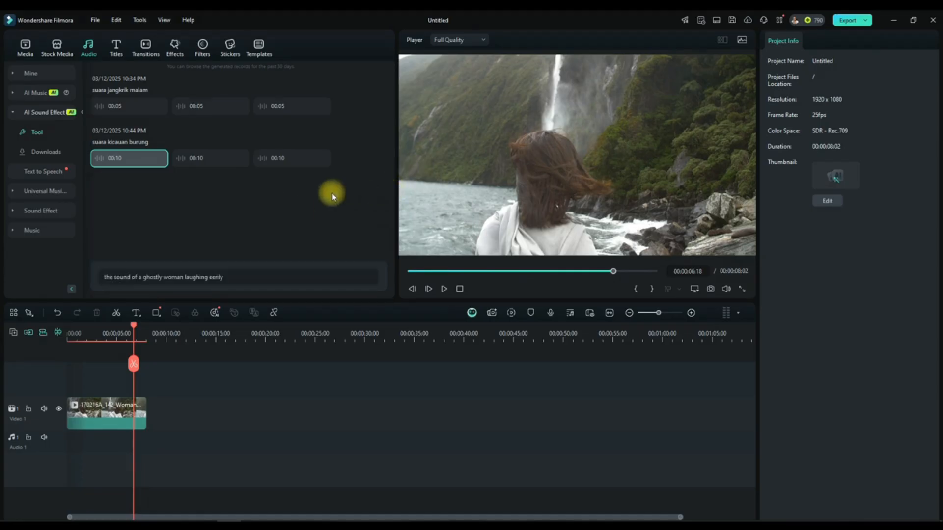
{"action": "left_click", "coordinate": [202, 282]}
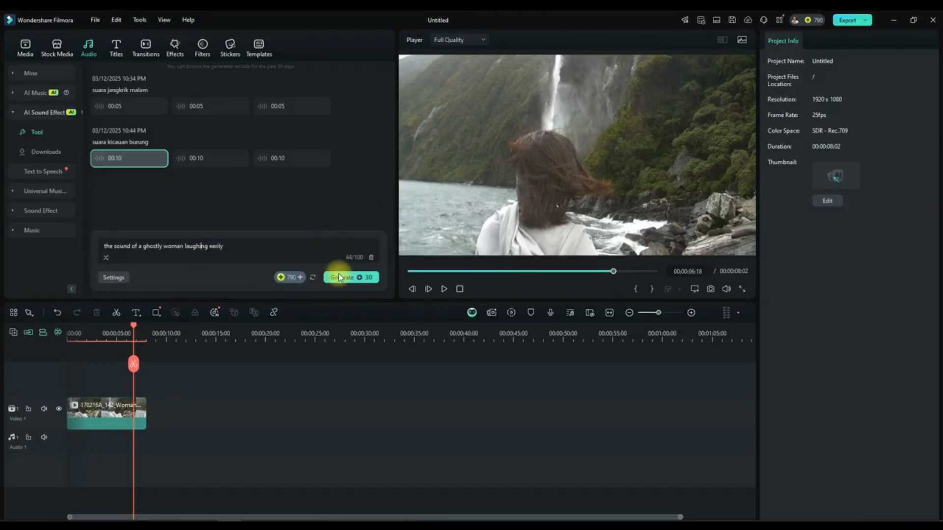
{"action": "left_click", "coordinate": [341, 280]}
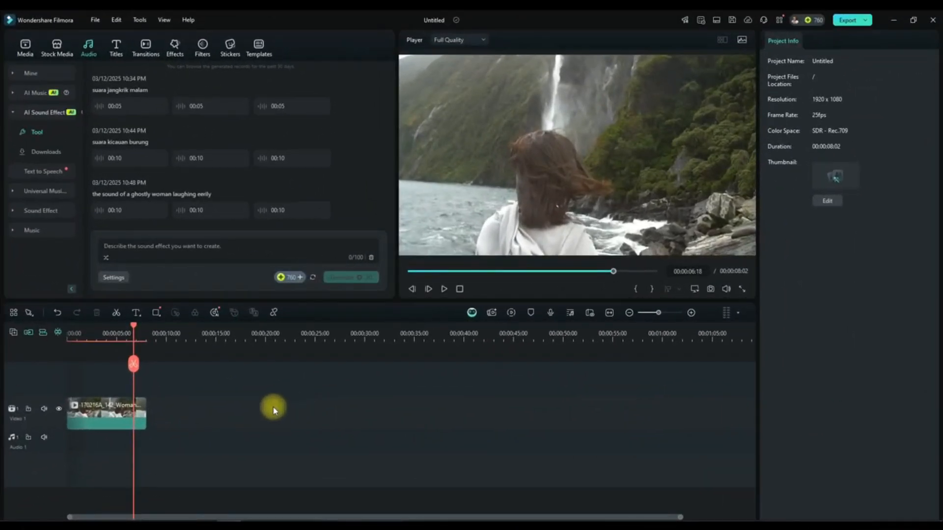
Preview the three generated "the sound of a ghostly woman laughing eerily" sounds one after another.
{"action": "left_click", "coordinate": [99, 211]}
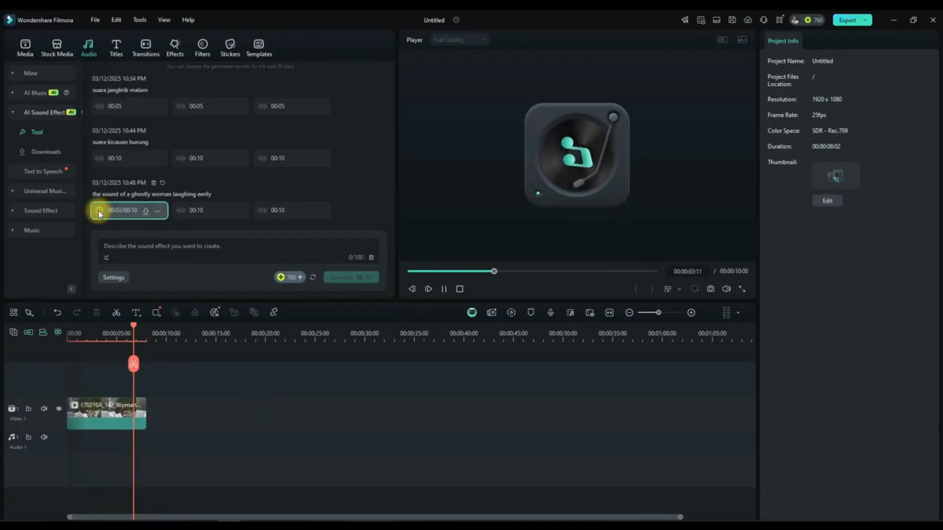
{"action": "left_click", "coordinate": [181, 211]}
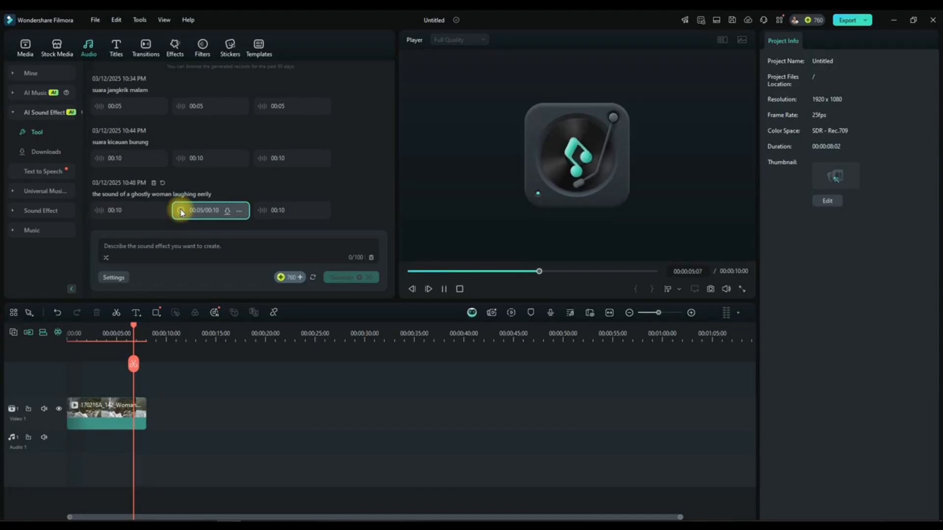
{"action": "left_click", "coordinate": [263, 211]}
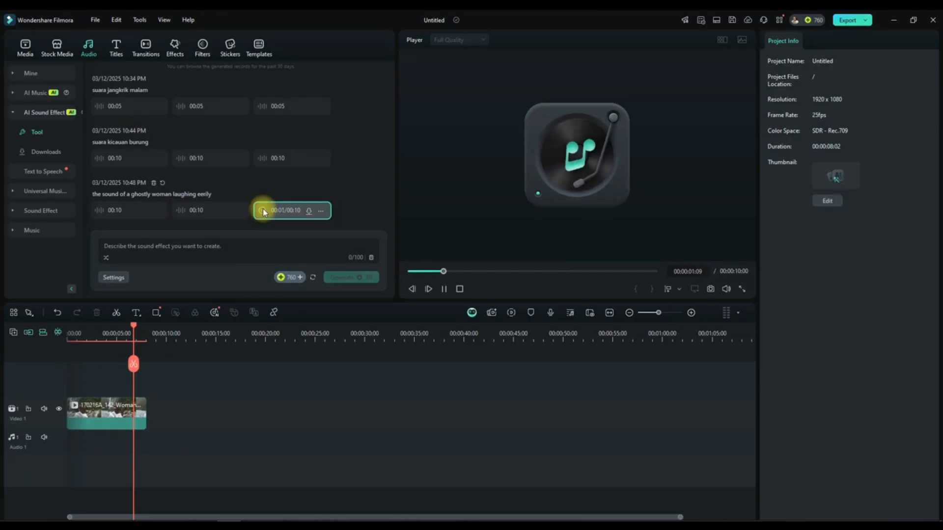
{"action": "left_click", "coordinate": [263, 212]}
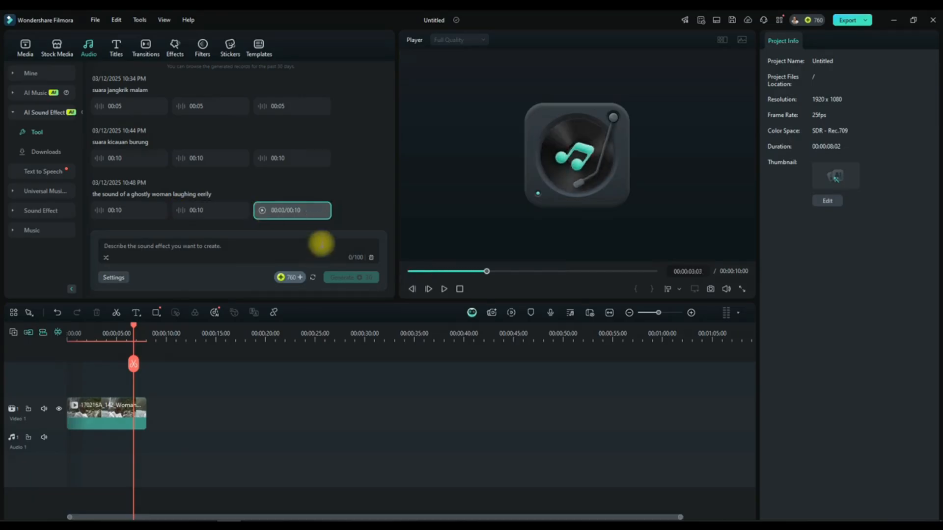
Download the third and second ghostly laughter sounds, placing them on Audio 1 at about 1.7 seconds and Audio 2 at about 3 seconds.
{"action": "left_click", "coordinate": [314, 210]}
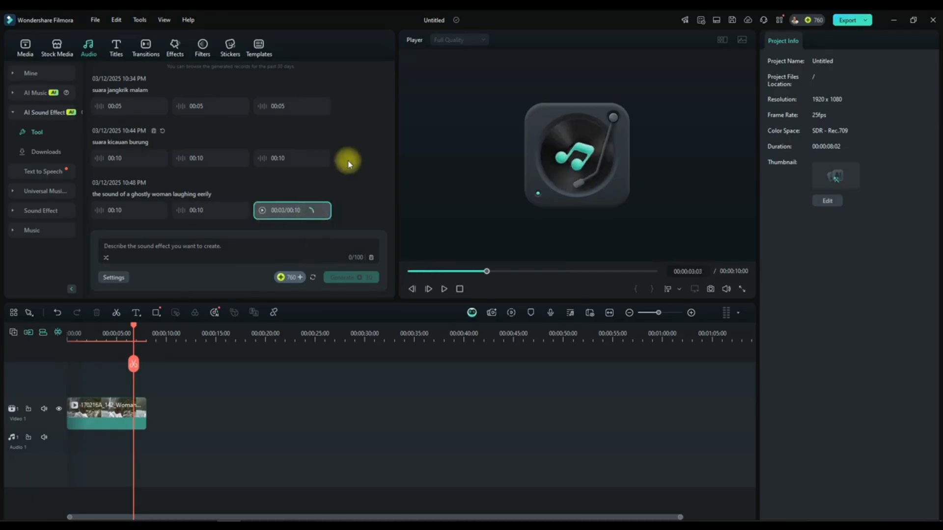
{"action": "left_click_drag", "start_coordinate": [267, 214], "coordinate": [91, 442]}
{"action": "left_click", "coordinate": [136, 329]}
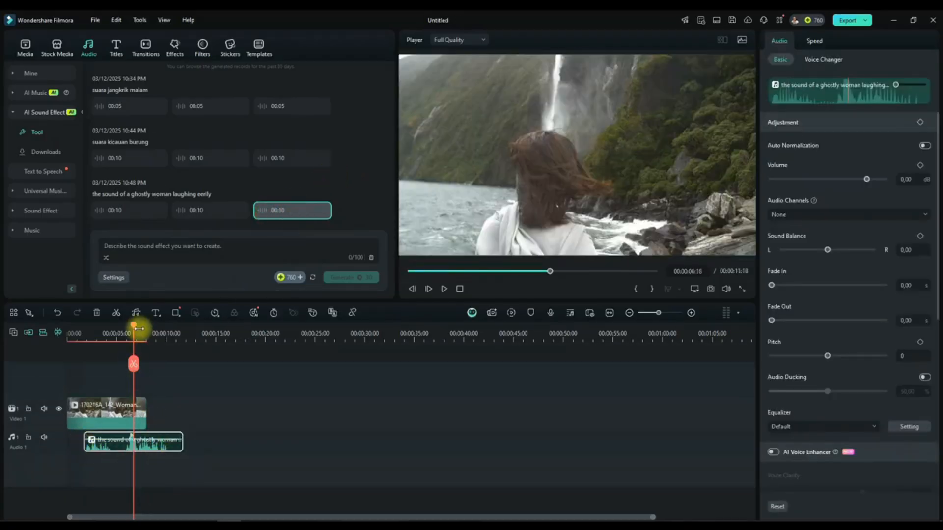
{"action": "left_click", "coordinate": [229, 212]}
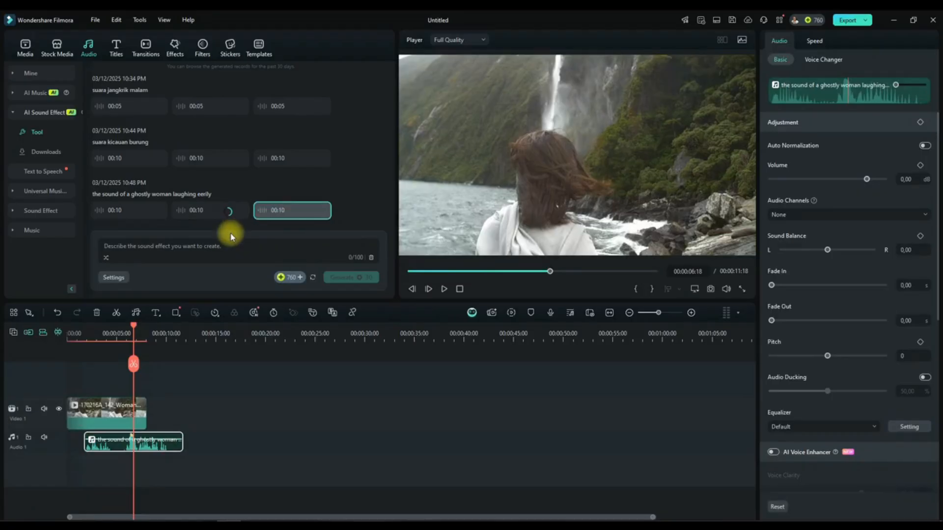
{"action": "left_click_drag", "start_coordinate": [206, 218], "coordinate": [111, 464]}
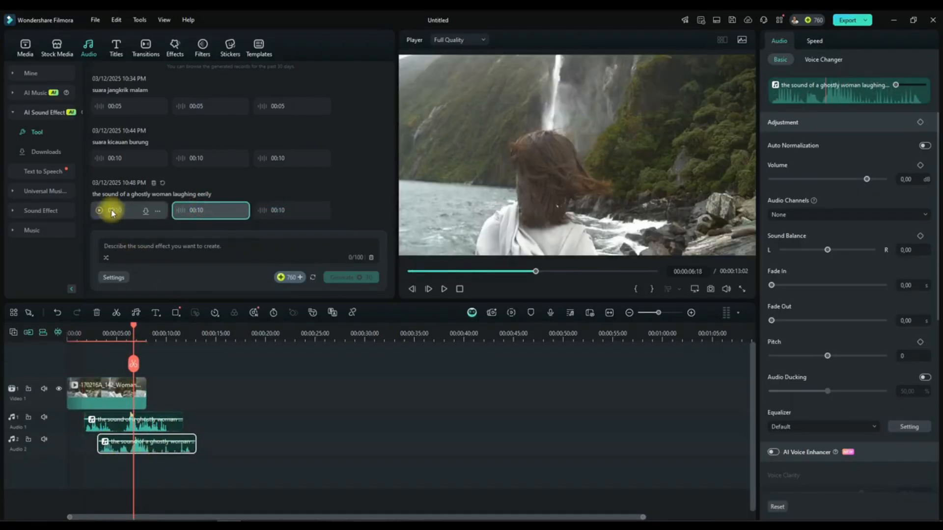
Download the first ghostly laughter sound, place it at the start of Audio 3, and play the layered sounds from the beginning.
{"action": "left_click", "coordinate": [147, 211]}
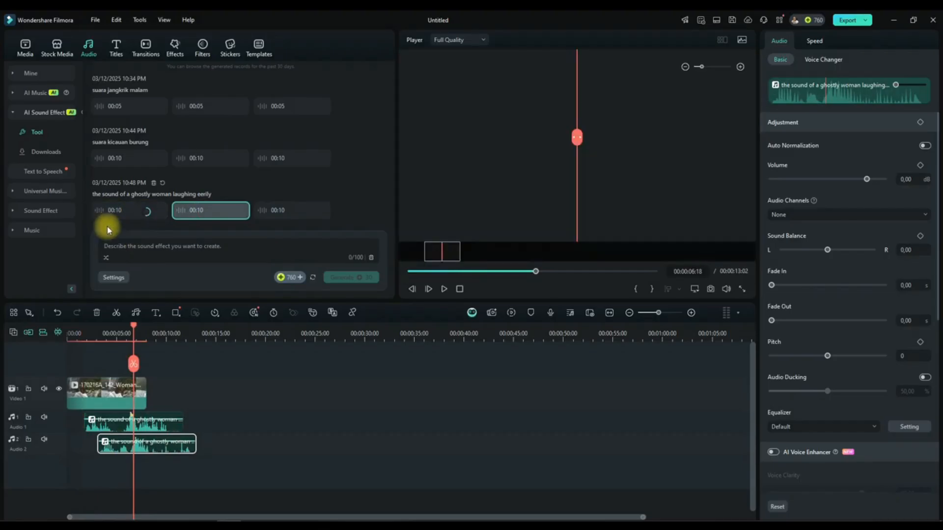
{"action": "left_click_drag", "start_coordinate": [106, 221], "coordinate": [71, 466]}
{"action": "left_click_drag", "start_coordinate": [126, 332], "coordinate": [32, 333]}
{"action": "left_click", "coordinate": [445, 289]}
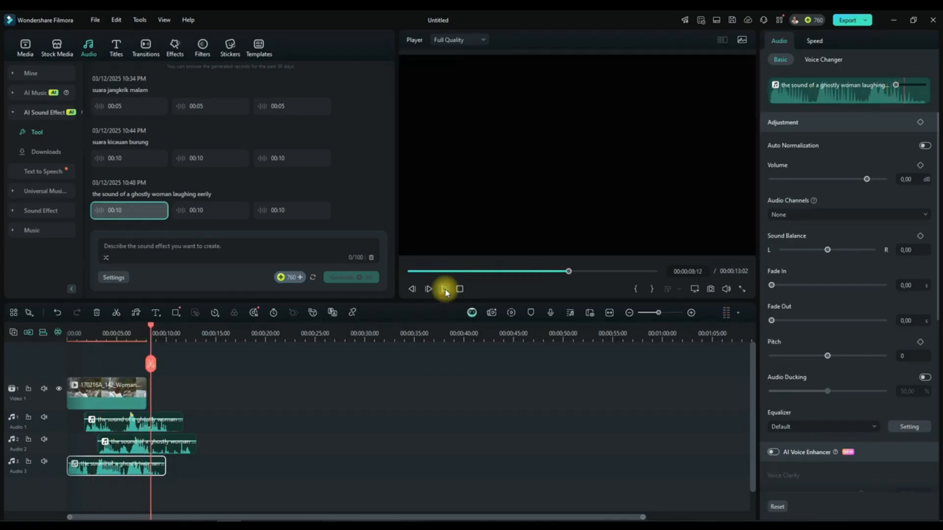
{"action": "left_click", "coordinate": [446, 290]}
{"action": "left_click", "coordinate": [108, 326]}
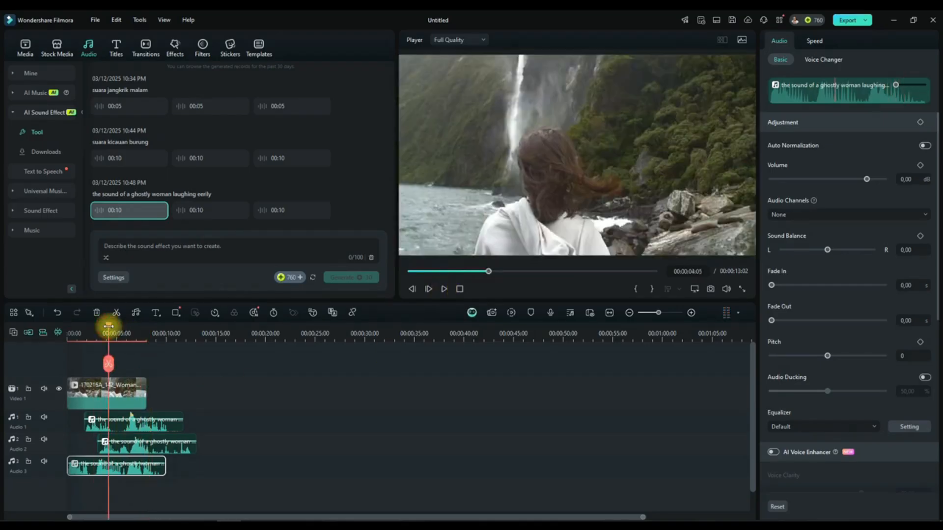